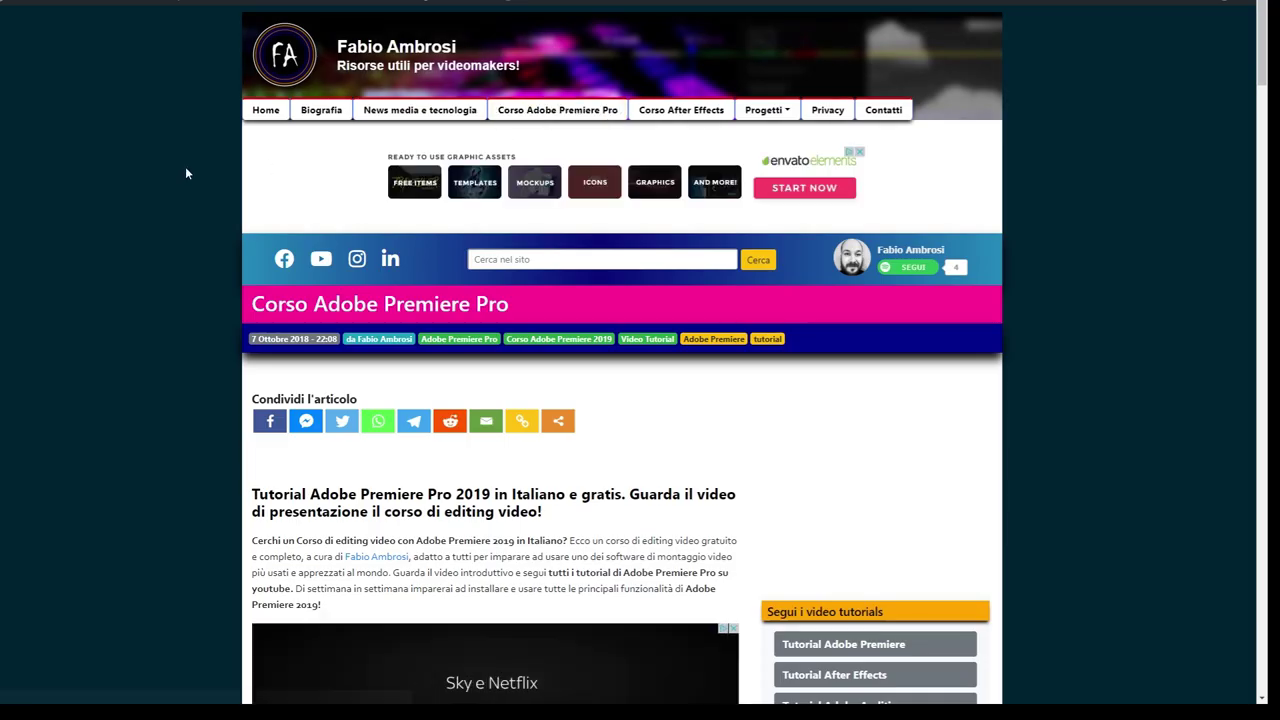
Scroll the Premiere Pro course article and select its lesson index down to item 63
{"action": "scroll", "coordinate": [185, 173], "scroll_direction": "down", "scroll_amount": 3}
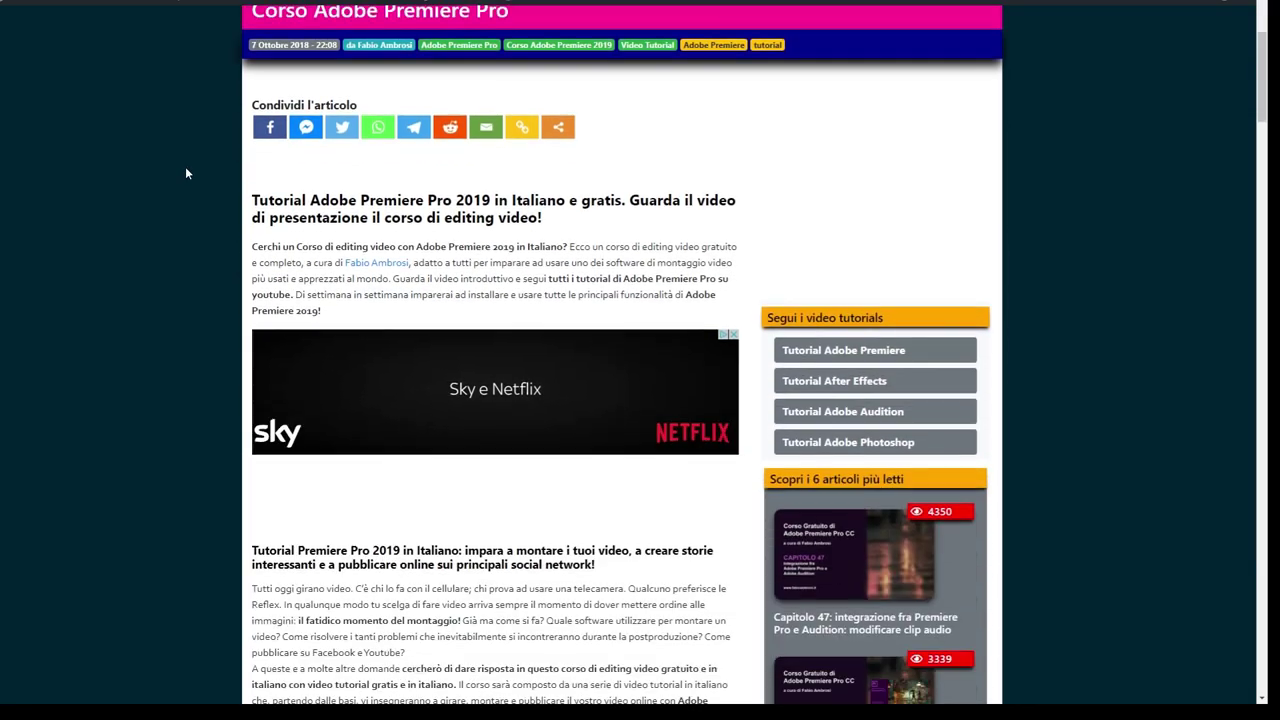
{"action": "scroll", "coordinate": [185, 173], "scroll_direction": "down", "scroll_amount": 3}
{"action": "scroll", "coordinate": [185, 173], "scroll_direction": "down", "scroll_amount": 5}
{"action": "scroll", "coordinate": [185, 173], "scroll_direction": "down", "scroll_amount": 3}
{"action": "scroll", "coordinate": [185, 173], "scroll_direction": "down", "scroll_amount": 4}
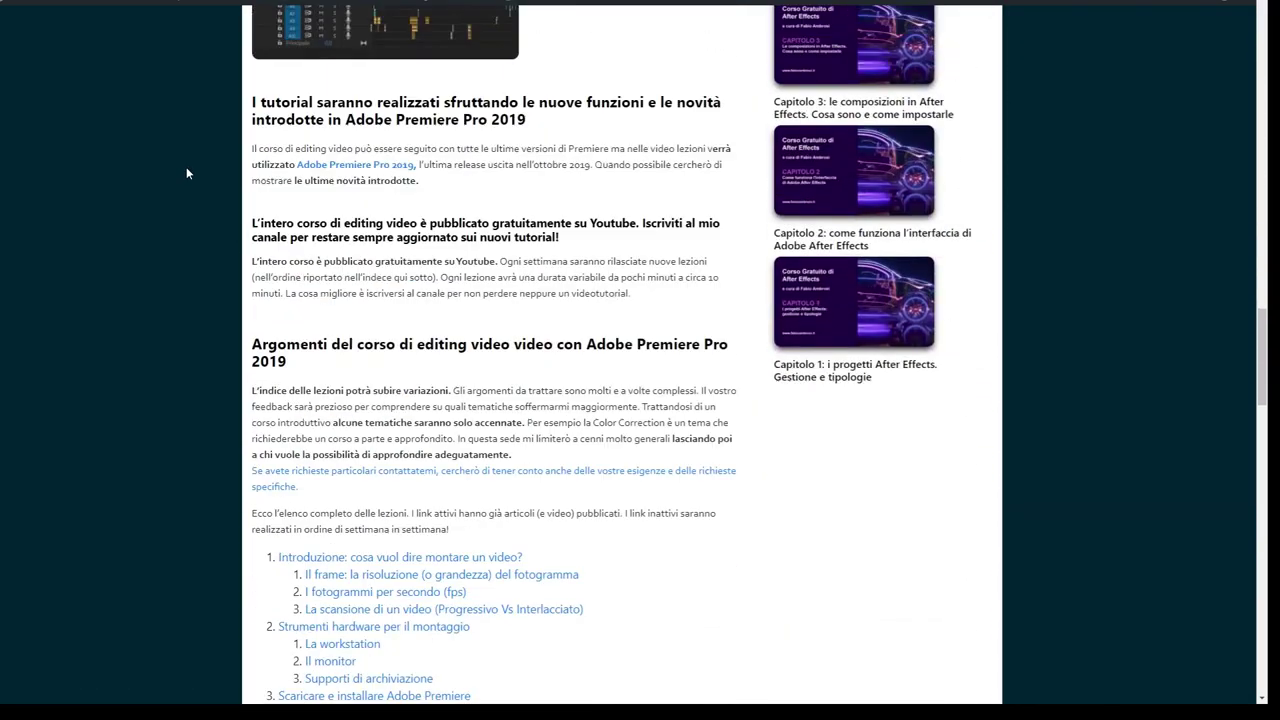
{"action": "scroll", "coordinate": [186, 173], "scroll_direction": "down", "scroll_amount": 4}
{"action": "scroll", "coordinate": [186, 170], "scroll_direction": "down", "scroll_amount": 1}
{"action": "mouse_move", "coordinate": [268, 90]}
{"action": "left_mouse_down"}
{"action": "mouse_move", "coordinate": [331, 188]}
{"action": "mouse_move", "coordinate": [360, 296]}
{"action": "left_mouse_up"}
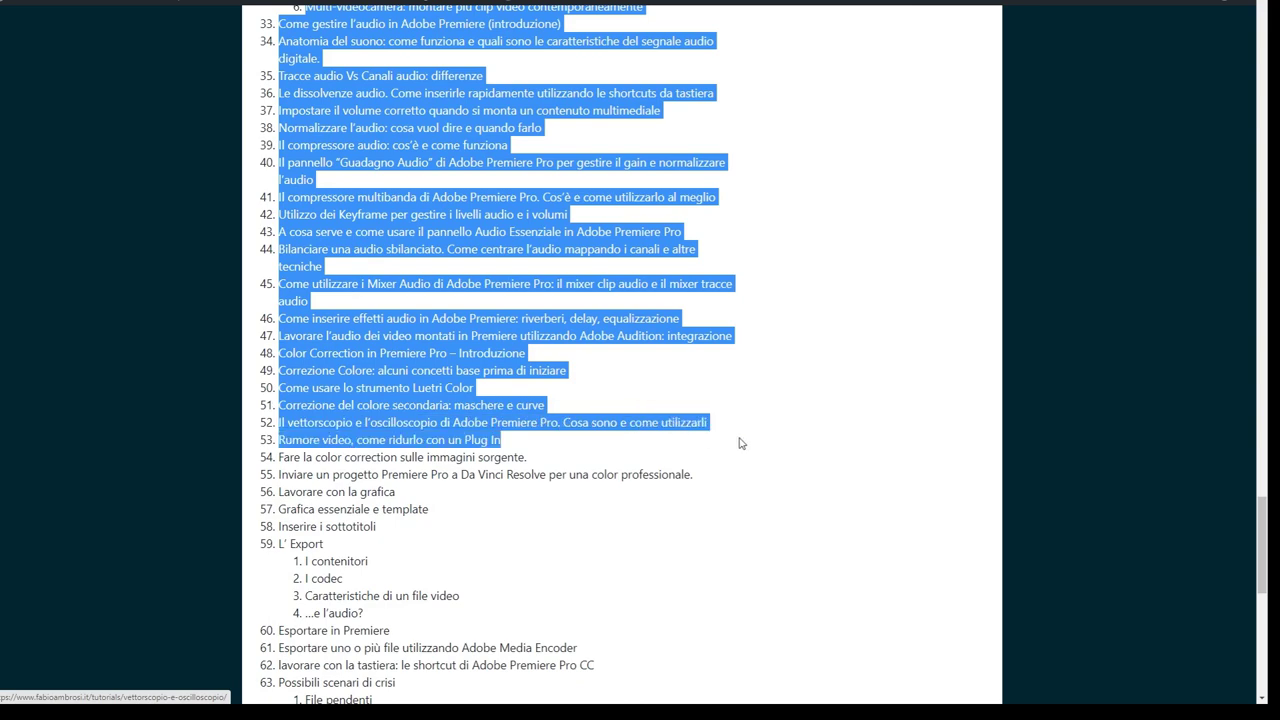
{"action": "left_click_drag", "start_coordinate": [360, 296], "coordinate": [762, 446]}
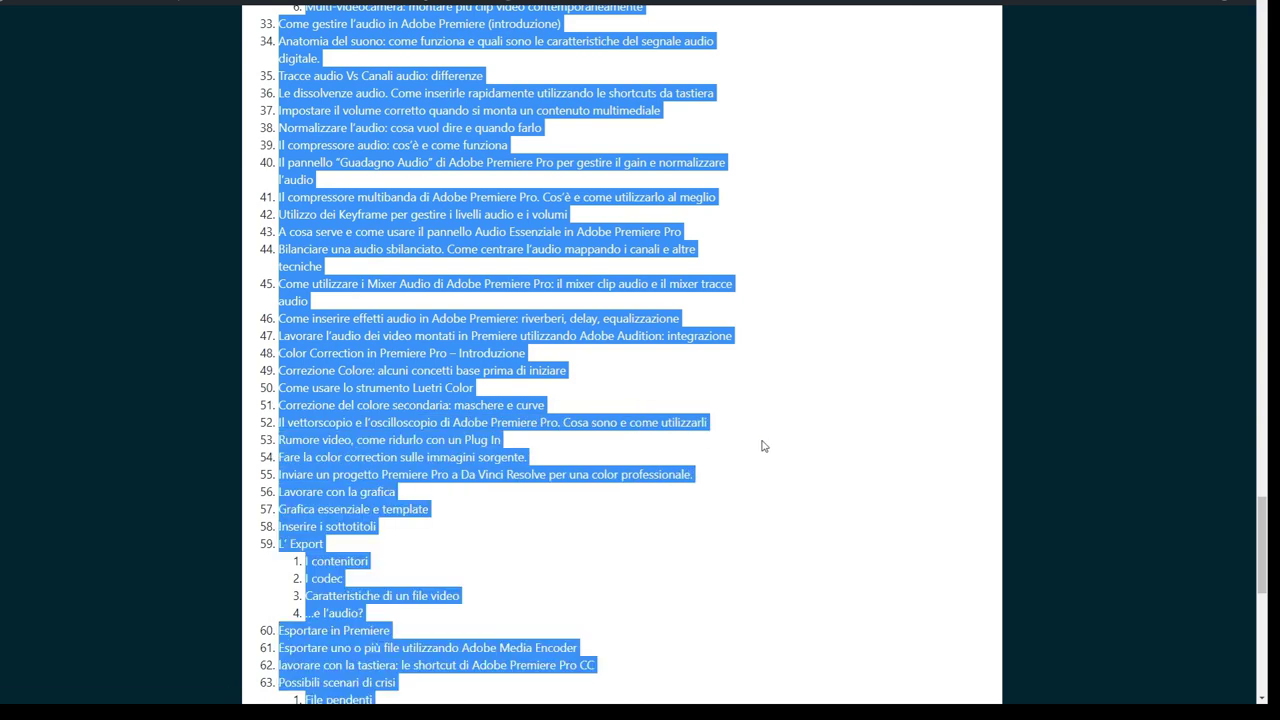
{"action": "left_click", "coordinate": [762, 446]}
Go to the 'Corso After Effects' page and browse its 25-lesson base module
{"action": "scroll", "coordinate": [762, 440], "scroll_direction": "up", "scroll_amount": 5}
{"action": "scroll", "coordinate": [762, 386], "scroll_direction": "up", "scroll_amount": 5}
{"action": "scroll", "coordinate": [755, 360], "scroll_direction": "up", "scroll_amount": 5}
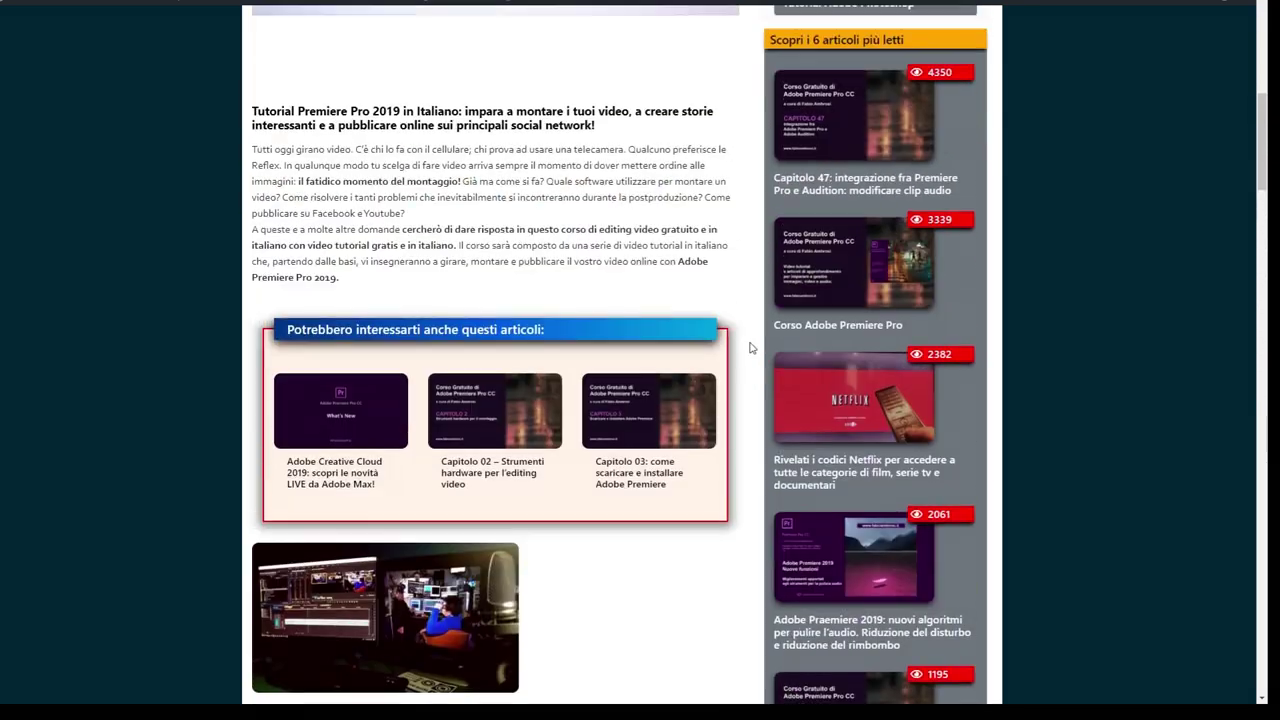
{"action": "scroll", "coordinate": [752, 347], "scroll_direction": "up", "scroll_amount": 8}
{"action": "left_click", "coordinate": [648, 111]}
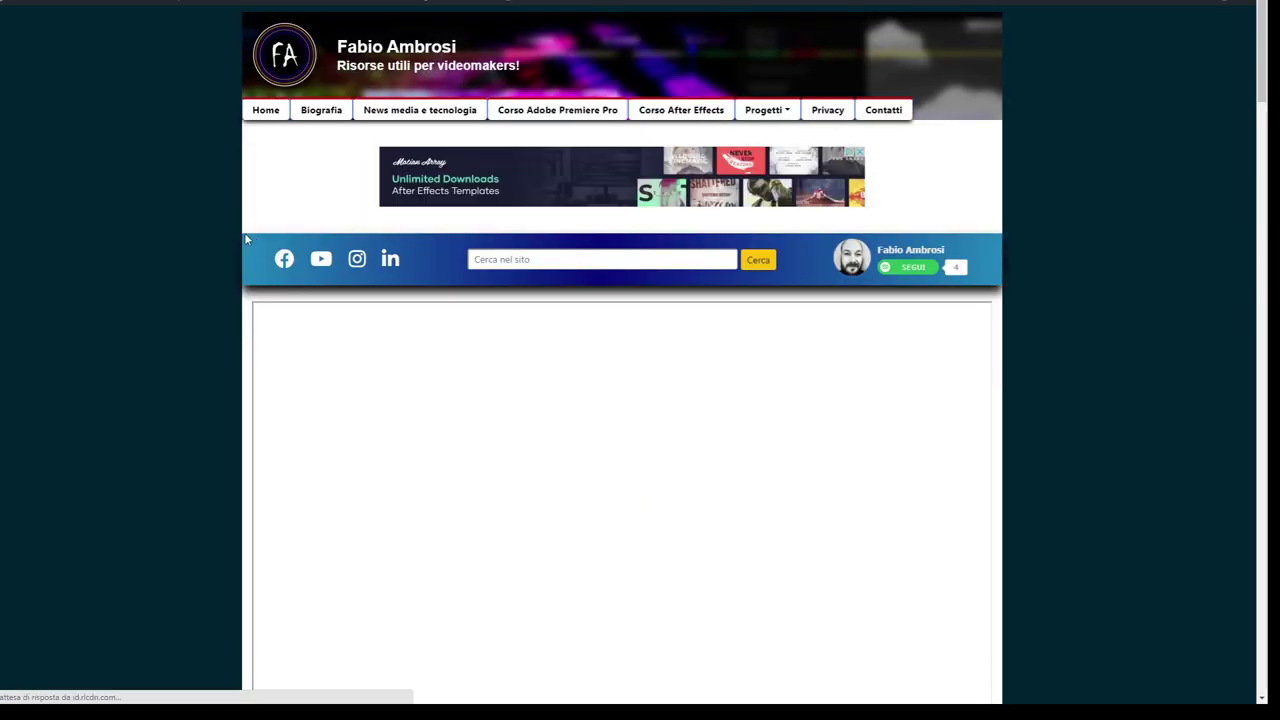
{"action": "scroll", "coordinate": [224, 230], "scroll_direction": "down", "scroll_amount": 3}
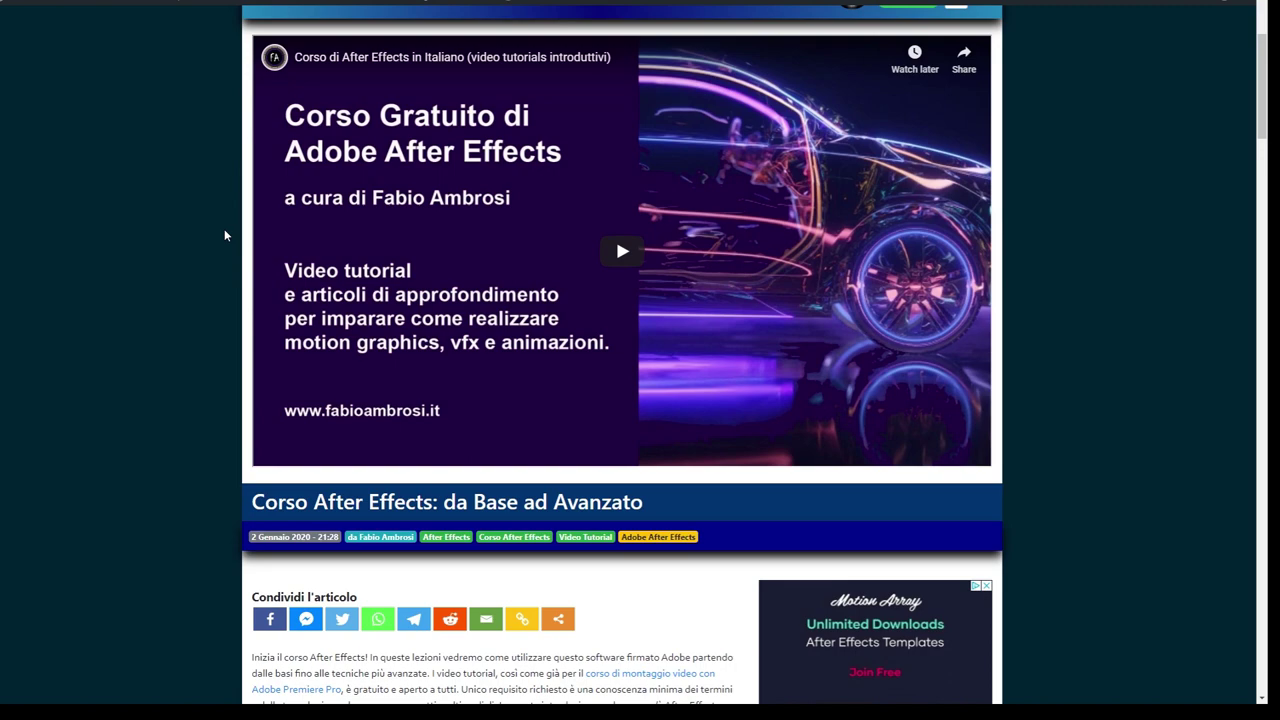
{"action": "scroll", "coordinate": [224, 235], "scroll_direction": "down", "scroll_amount": 2}
{"action": "scroll", "coordinate": [224, 235], "scroll_direction": "down", "scroll_amount": 5}
{"action": "scroll", "coordinate": [224, 235], "scroll_direction": "down", "scroll_amount": 5}
{"action": "scroll", "coordinate": [224, 235], "scroll_direction": "down", "scroll_amount": 6}
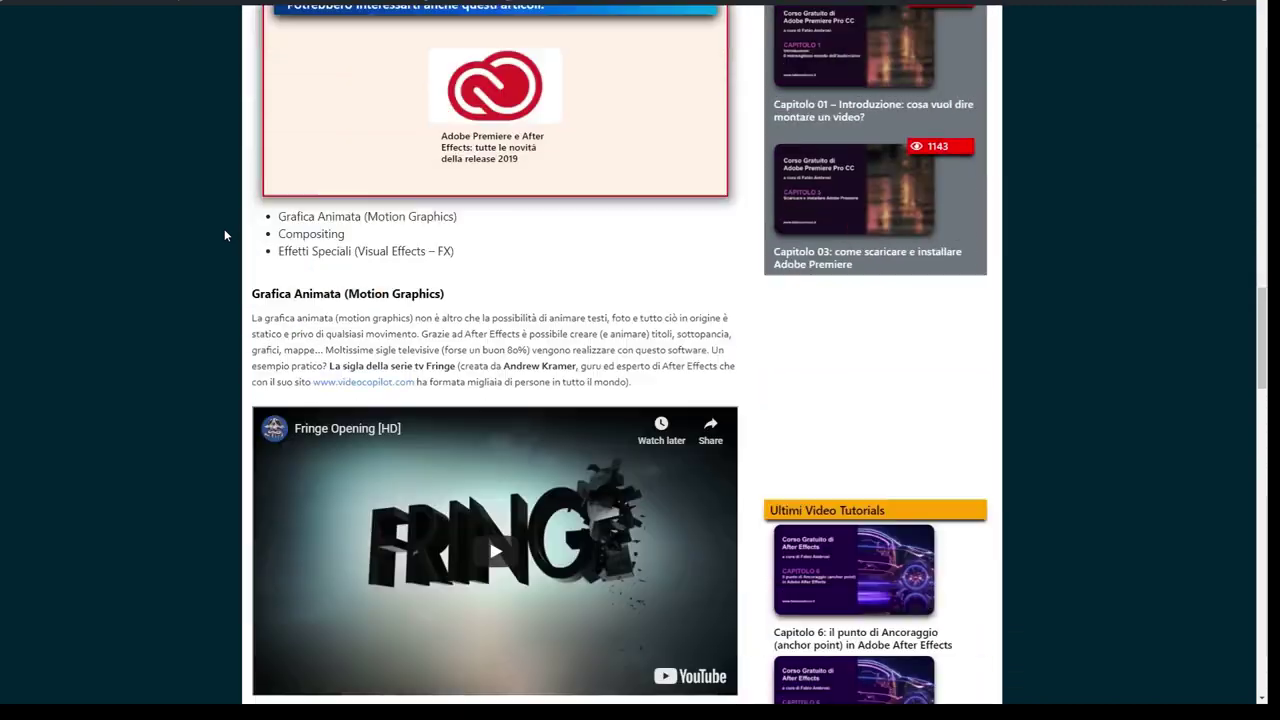
{"action": "scroll", "coordinate": [225, 235], "scroll_direction": "down", "scroll_amount": 5}
{"action": "scroll", "coordinate": [225, 235], "scroll_direction": "down", "scroll_amount": 5}
{"action": "scroll", "coordinate": [225, 235], "scroll_direction": "down", "scroll_amount": 5}
{"action": "scroll", "coordinate": [225, 235], "scroll_direction": "down", "scroll_amount": 3}
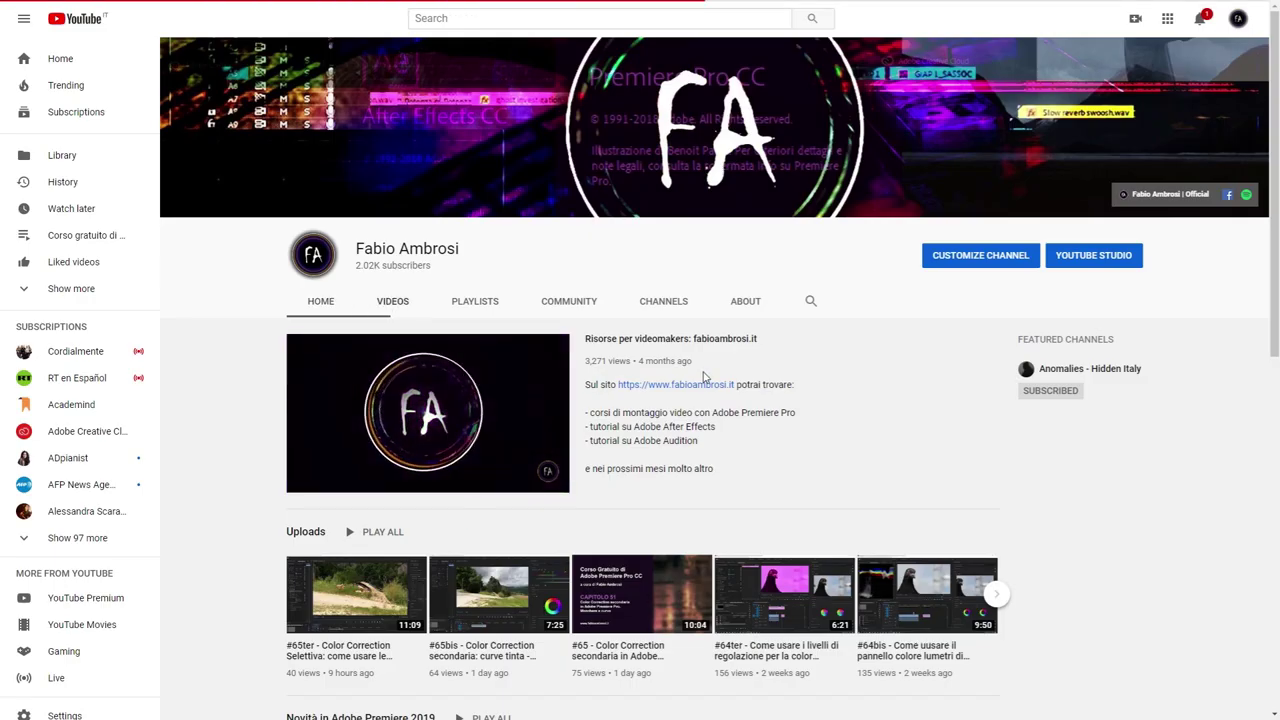
Scroll down through the channel's uploaded videos grid and back to the top
{"action": "scroll", "coordinate": [700, 372], "scroll_direction": "down", "scroll_amount": 4}
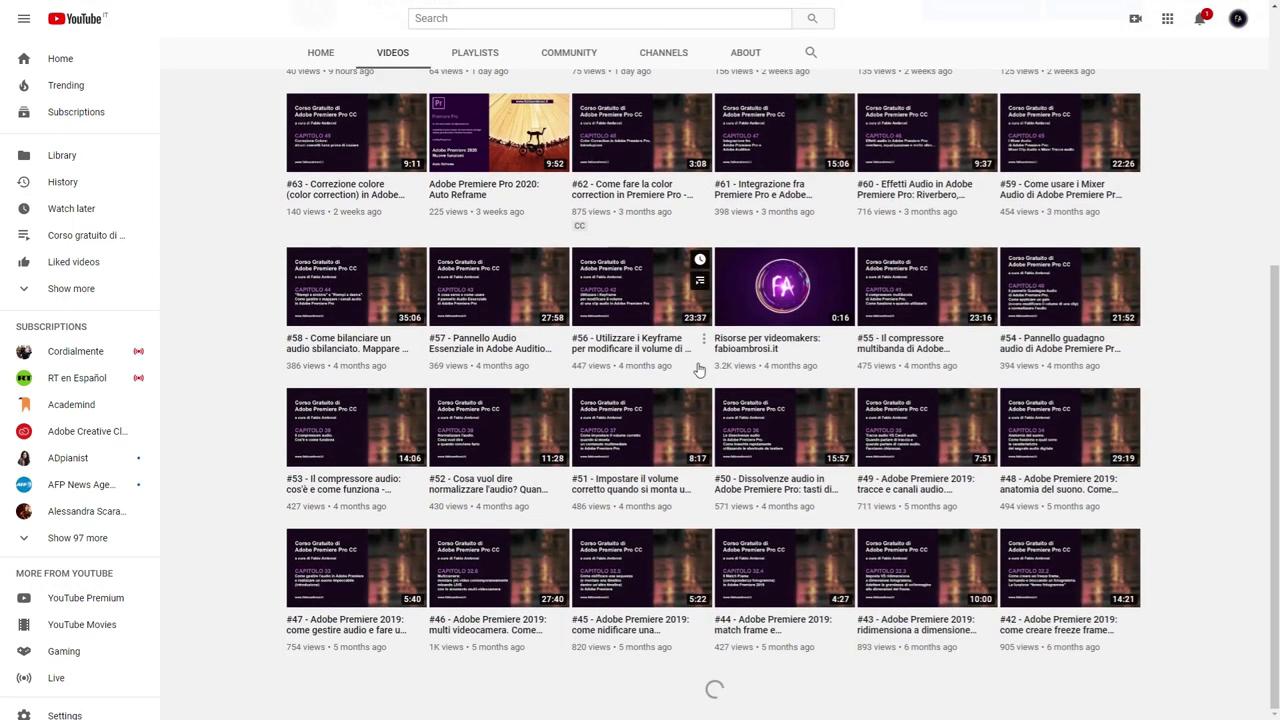
{"action": "scroll", "coordinate": [697, 368], "scroll_direction": "up", "scroll_amount": 2}
{"action": "scroll", "coordinate": [694, 300], "scroll_direction": "up", "scroll_amount": 3}
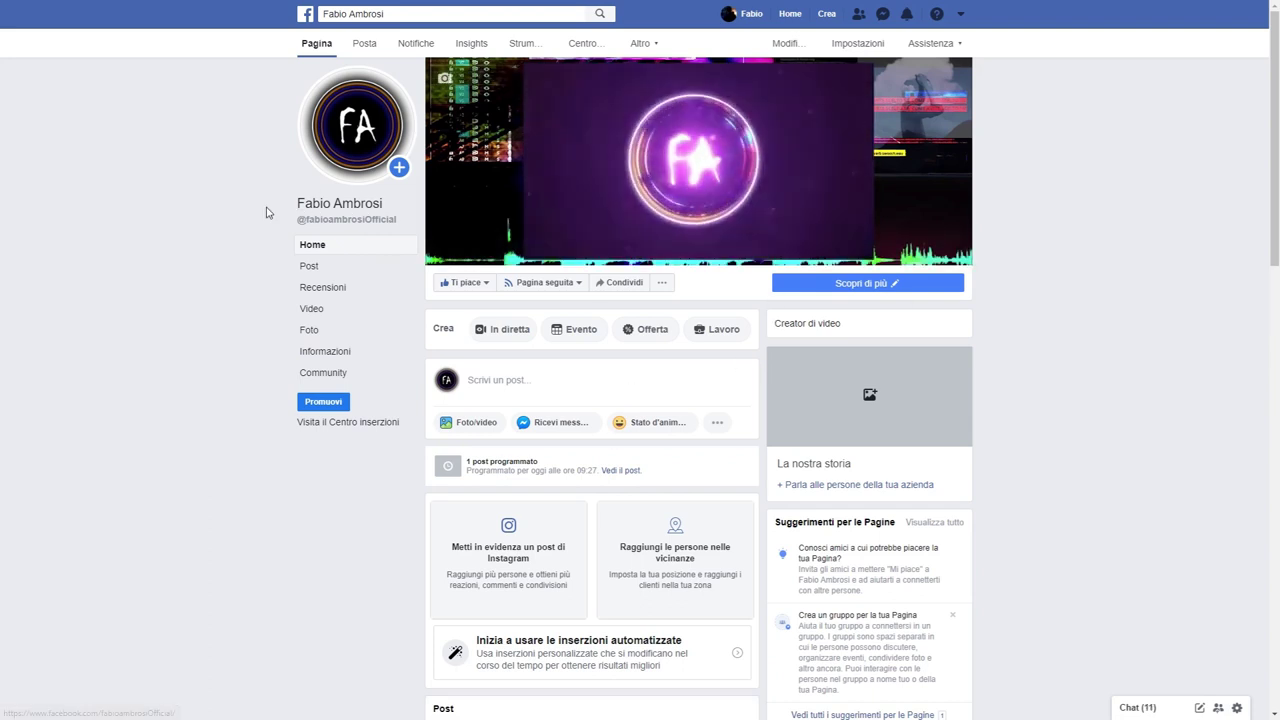
{"action": "scroll", "coordinate": [266, 218], "scroll_direction": "down", "scroll_amount": 5}
{"action": "scroll", "coordinate": [266, 218], "scroll_direction": "down", "scroll_amount": 8}
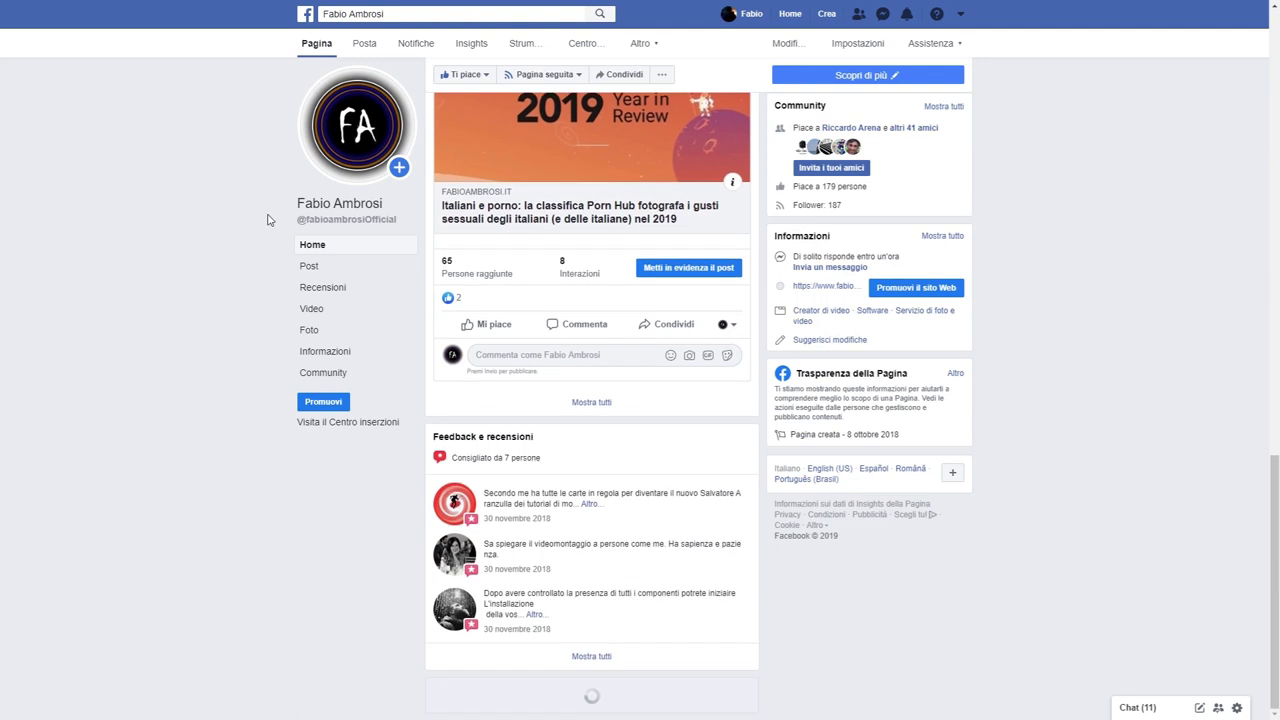
{"action": "scroll", "coordinate": [670, 372], "scroll_direction": "down", "scroll_amount": 10}
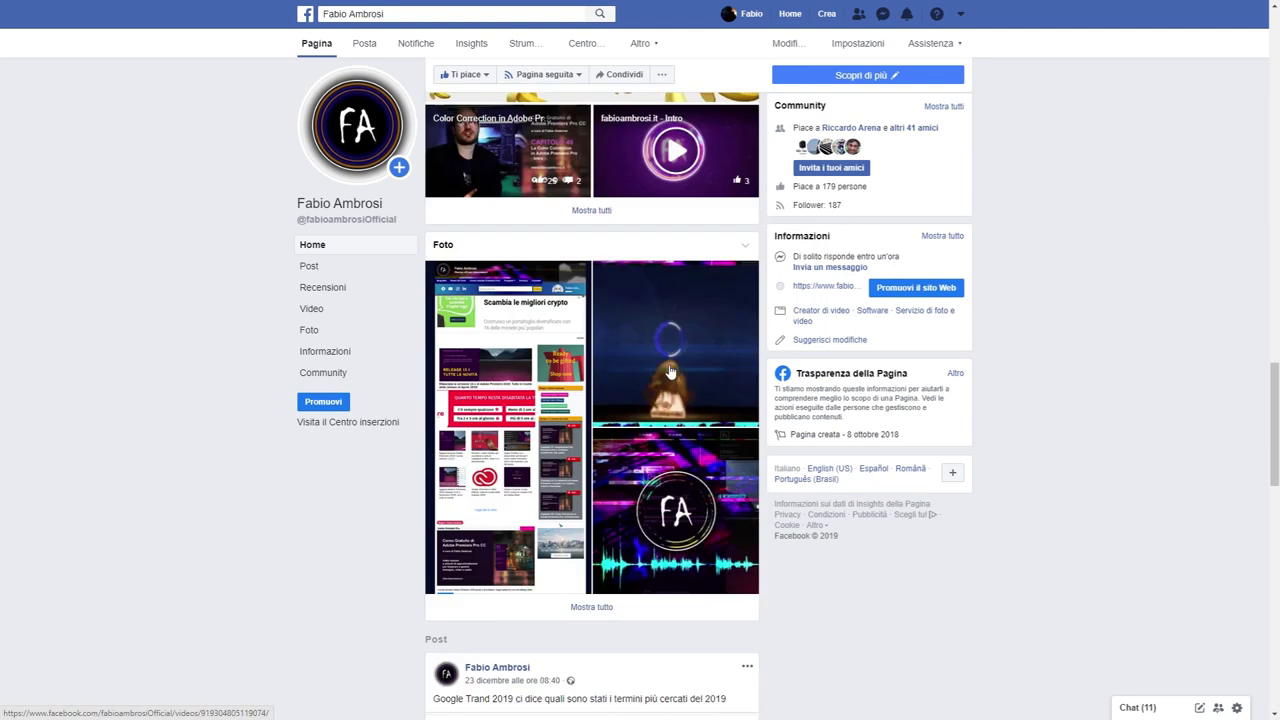
{"action": "scroll", "coordinate": [670, 372], "scroll_direction": "down", "scroll_amount": 3}
{"action": "scroll", "coordinate": [606, 380], "scroll_direction": "down", "scroll_amount": 4}
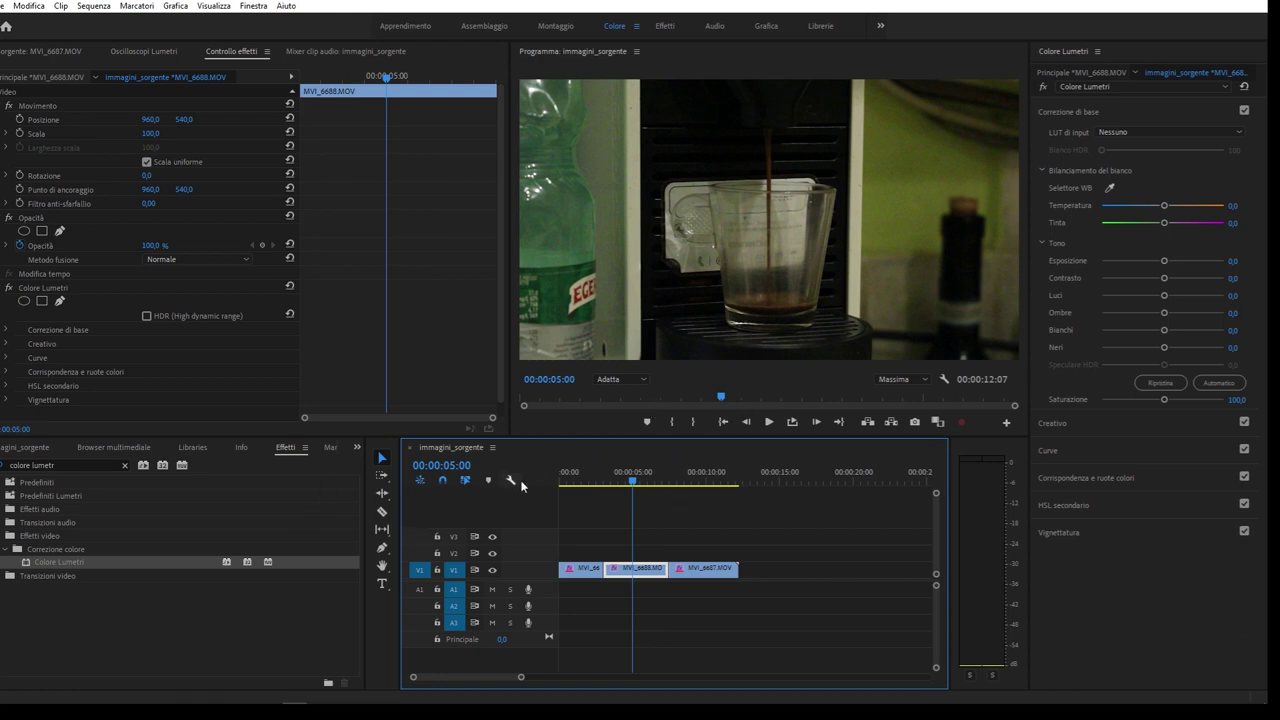
Delete the last MVI_6687 clip from the timeline
{"action": "key", "text": "Home"}
{"action": "left_click_drag", "start_coordinate": [571, 530], "coordinate": [726, 578]}
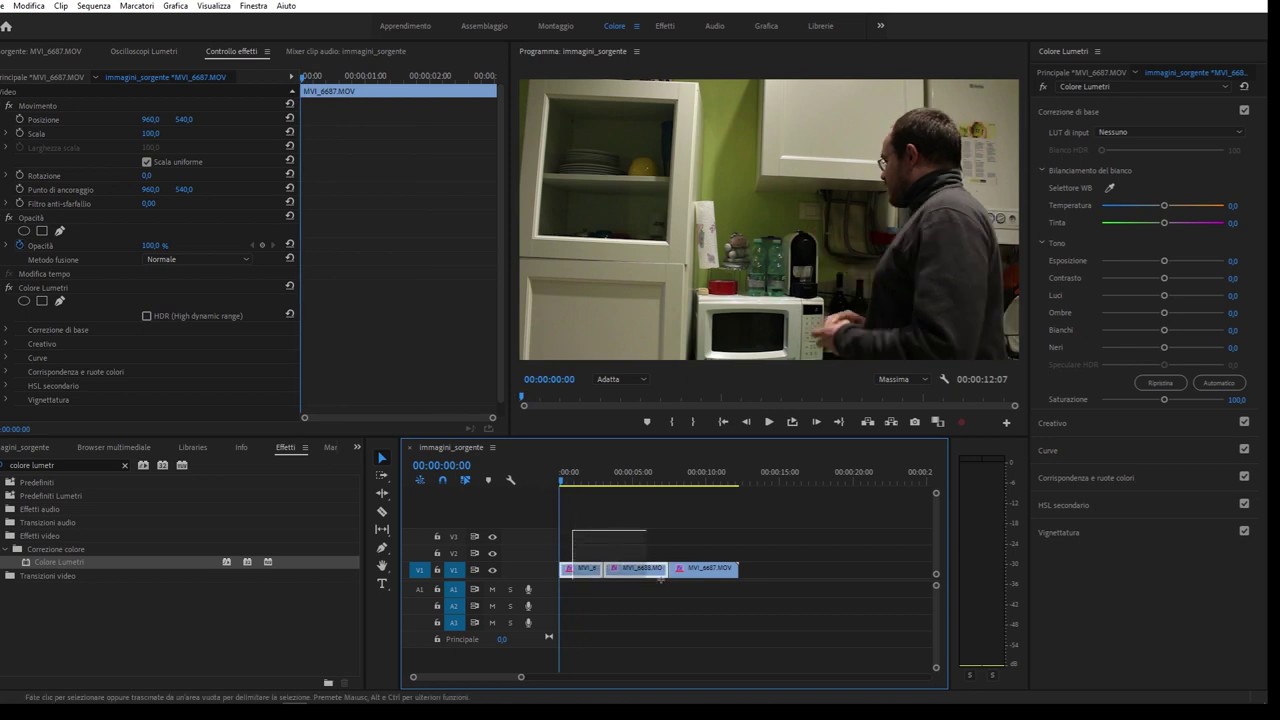
{"action": "left_click_drag", "start_coordinate": [668, 514], "coordinate": [568, 590]}
{"action": "left_click", "coordinate": [656, 537]}
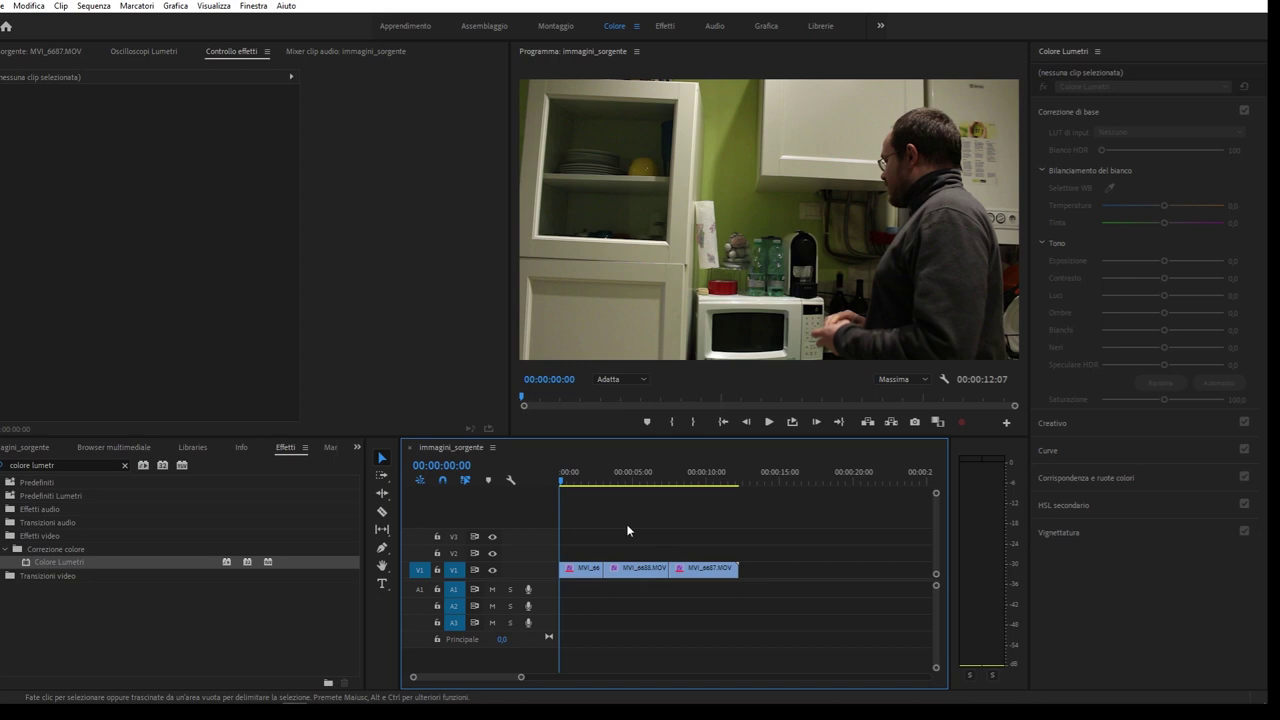
{"action": "left_click_drag", "start_coordinate": [579, 475], "coordinate": [717, 489]}
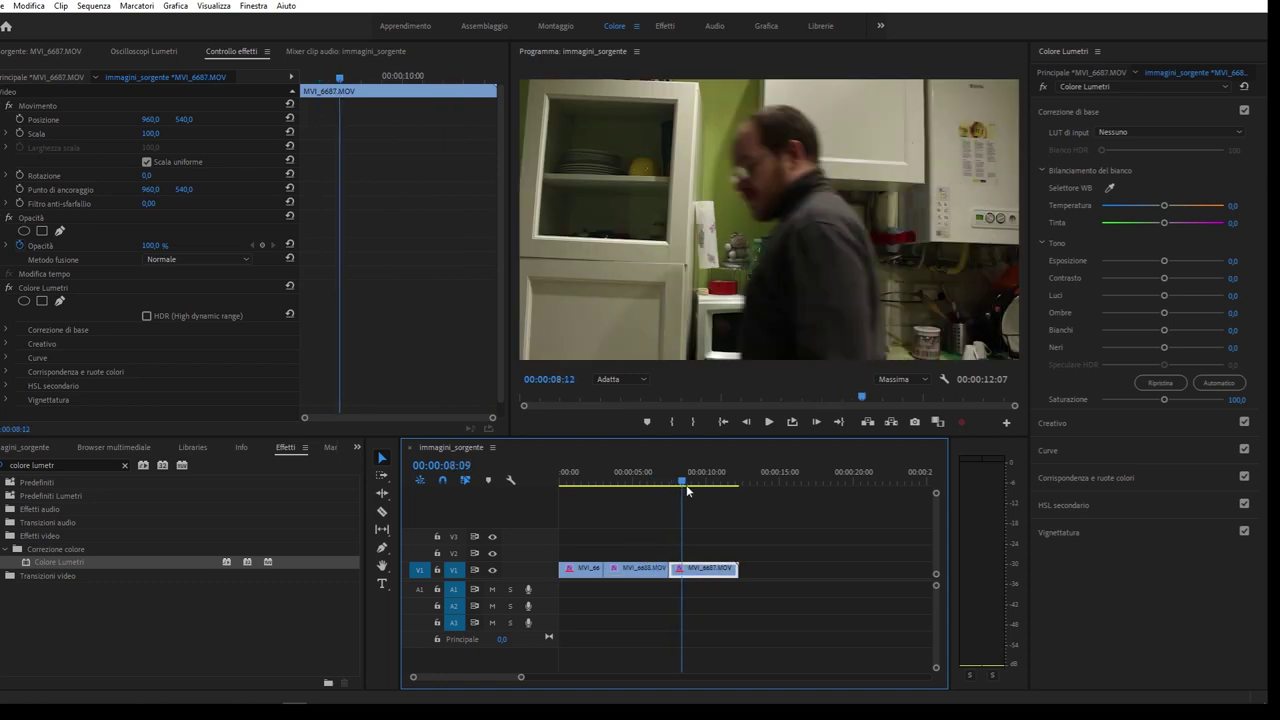
{"action": "left_click", "coordinate": [637, 540]}
{"action": "mouse_move", "coordinate": [672, 541]}
{"action": "left_mouse_down"}
{"action": "mouse_move", "coordinate": [607, 579]}
{"action": "mouse_move", "coordinate": [636, 576]}
{"action": "left_mouse_up"}
{"action": "mouse_move", "coordinate": [682, 537]}
{"action": "left_mouse_down"}
{"action": "mouse_move", "coordinate": [697, 597]}
{"action": "mouse_move", "coordinate": [765, 552]}
{"action": "left_mouse_up"}
{"action": "key", "text": "Delete"}
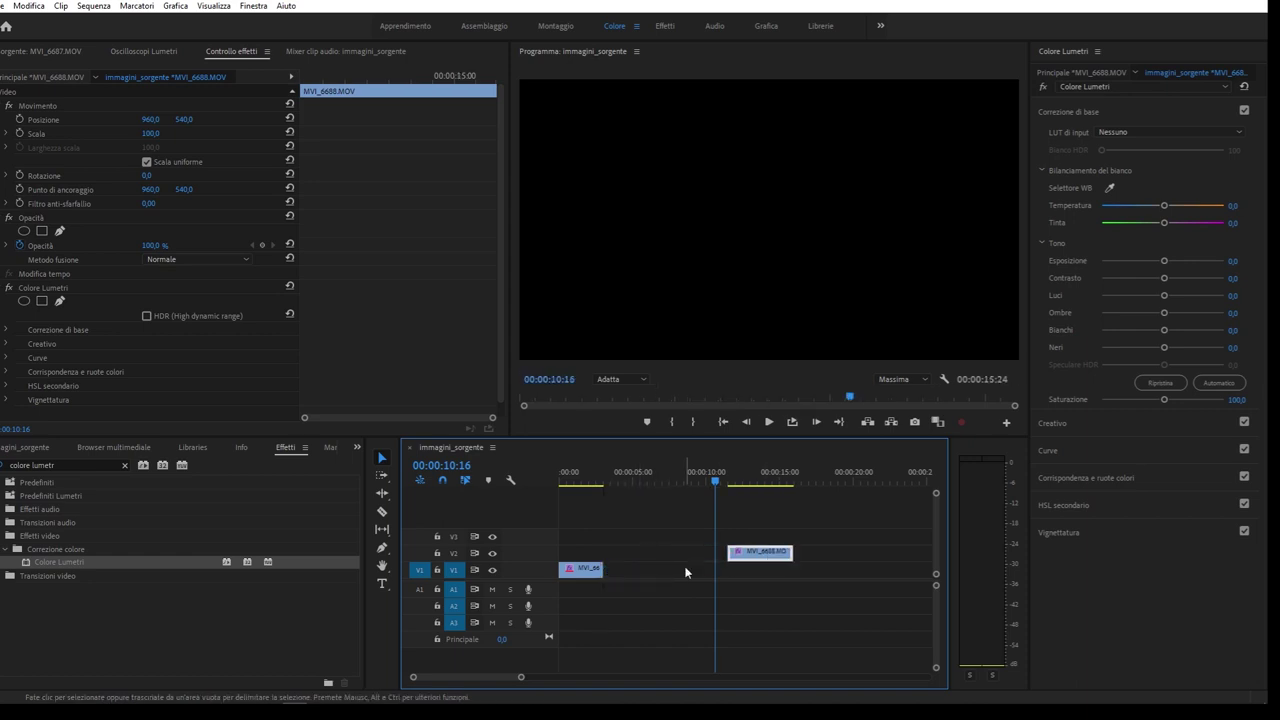
Move the coffee clip MVI_6688 back onto V1 right after the first clip
{"action": "left_click_drag", "start_coordinate": [570, 481], "coordinate": [591, 485]}
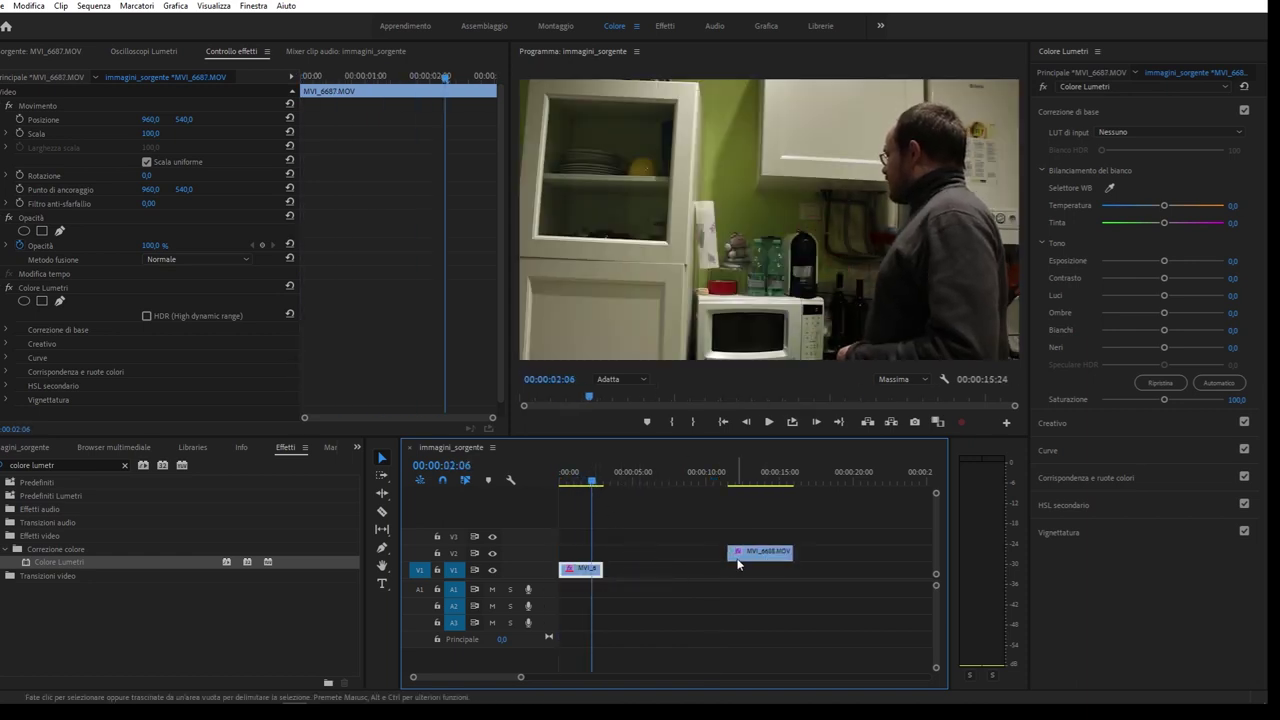
{"action": "left_click_drag", "start_coordinate": [738, 555], "coordinate": [614, 568]}
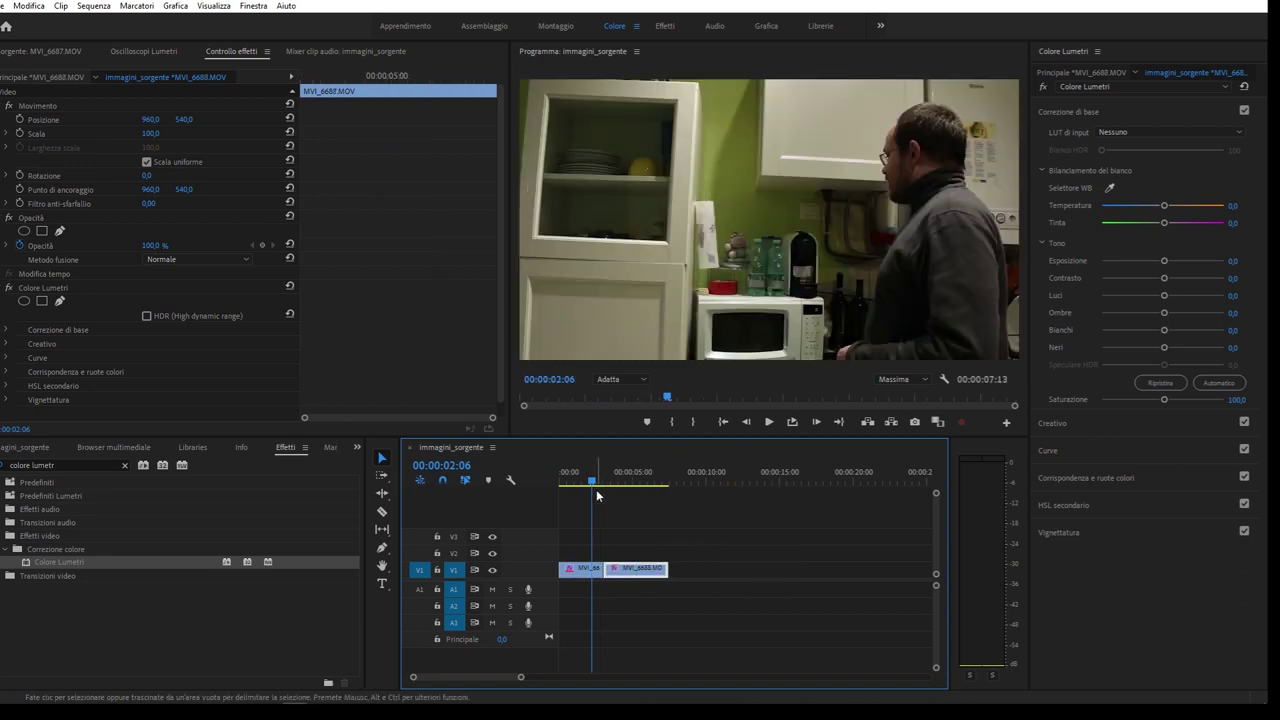
{"action": "left_click_drag", "start_coordinate": [593, 481], "coordinate": [628, 478]}
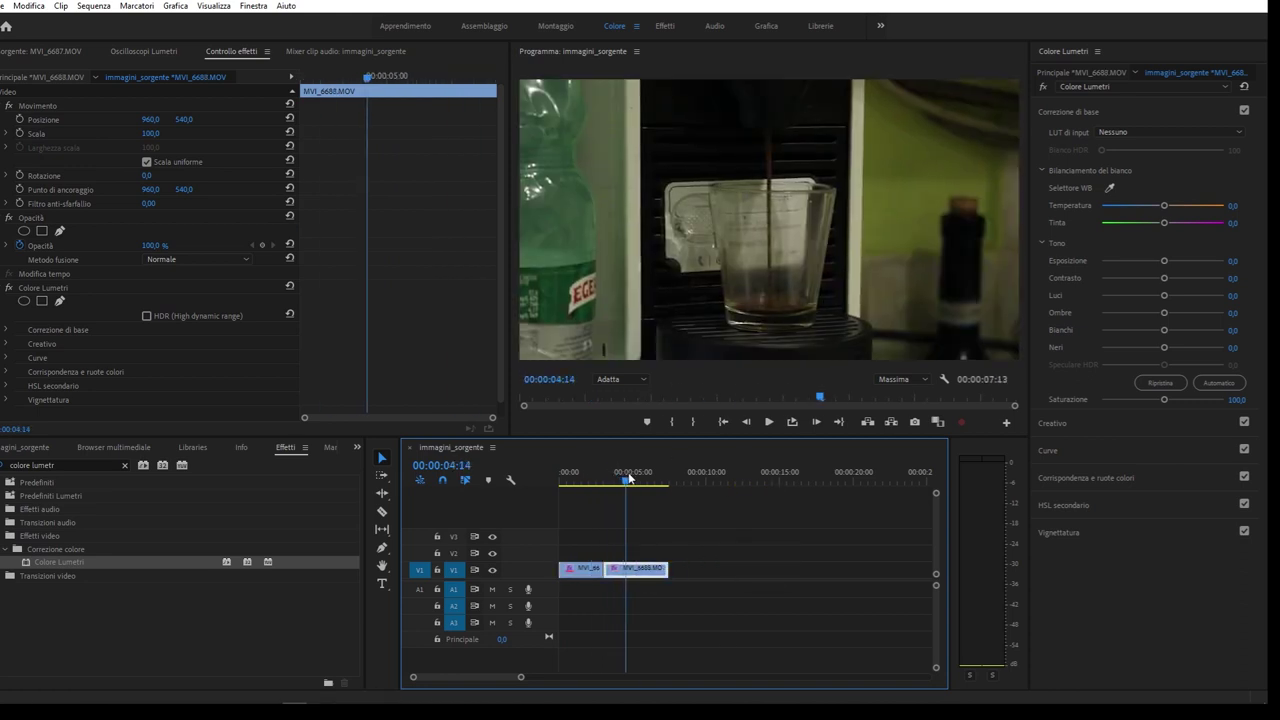
Place a copy of MVI_6687 after MVI_6688 and extend its out point slightly
{"action": "left_click_drag", "start_coordinate": [585, 568], "coordinate": [815, 567]}
{"action": "mouse_move", "coordinate": [698, 568]}
{"action": "left_mouse_down"}
{"action": "mouse_move", "coordinate": [738, 570]}
{"action": "mouse_move", "coordinate": [672, 568]}
{"action": "left_mouse_up"}
{"action": "left_click", "coordinate": [655, 478]}
{"action": "left_click_drag", "start_coordinate": [655, 478], "coordinate": [656, 478]}
{"action": "left_click_drag", "start_coordinate": [716, 581], "coordinate": [742, 581]}
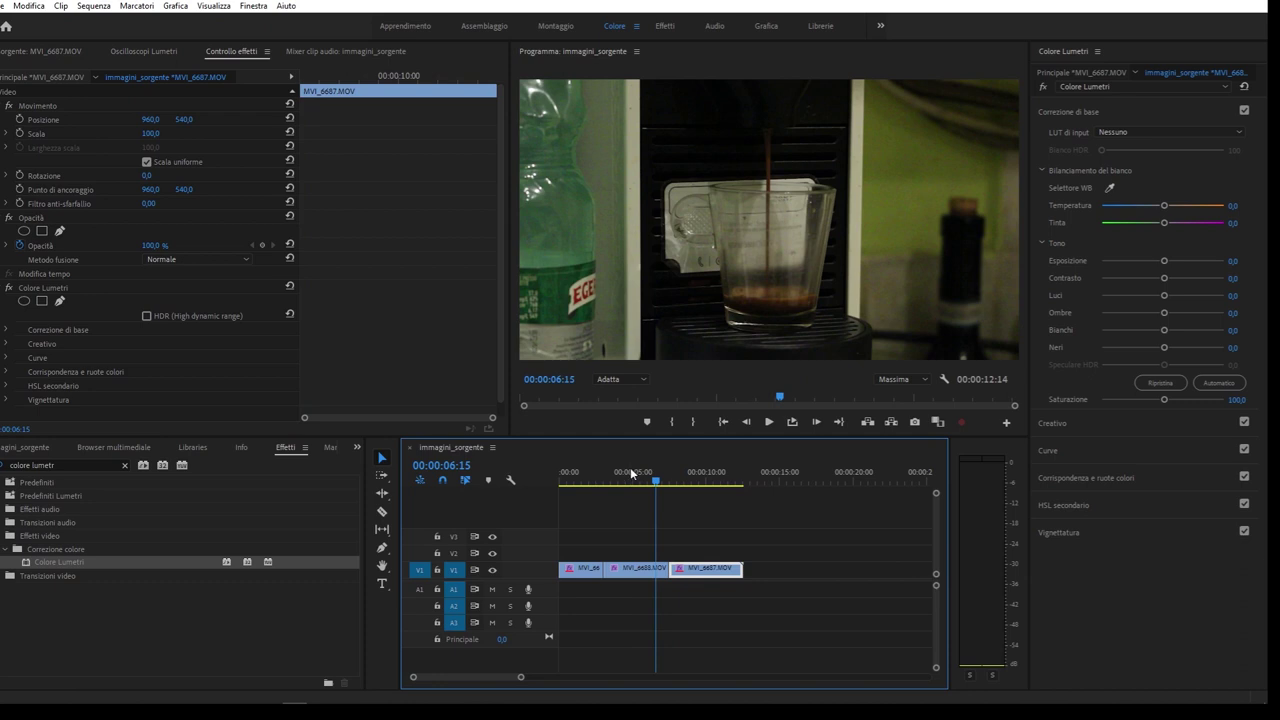
{"action": "mouse_move", "coordinate": [655, 478]}
{"action": "left_mouse_down"}
{"action": "mouse_move", "coordinate": [725, 481]}
{"action": "mouse_move", "coordinate": [571, 462]}
{"action": "mouse_move", "coordinate": [677, 441]}
{"action": "left_mouse_up"}
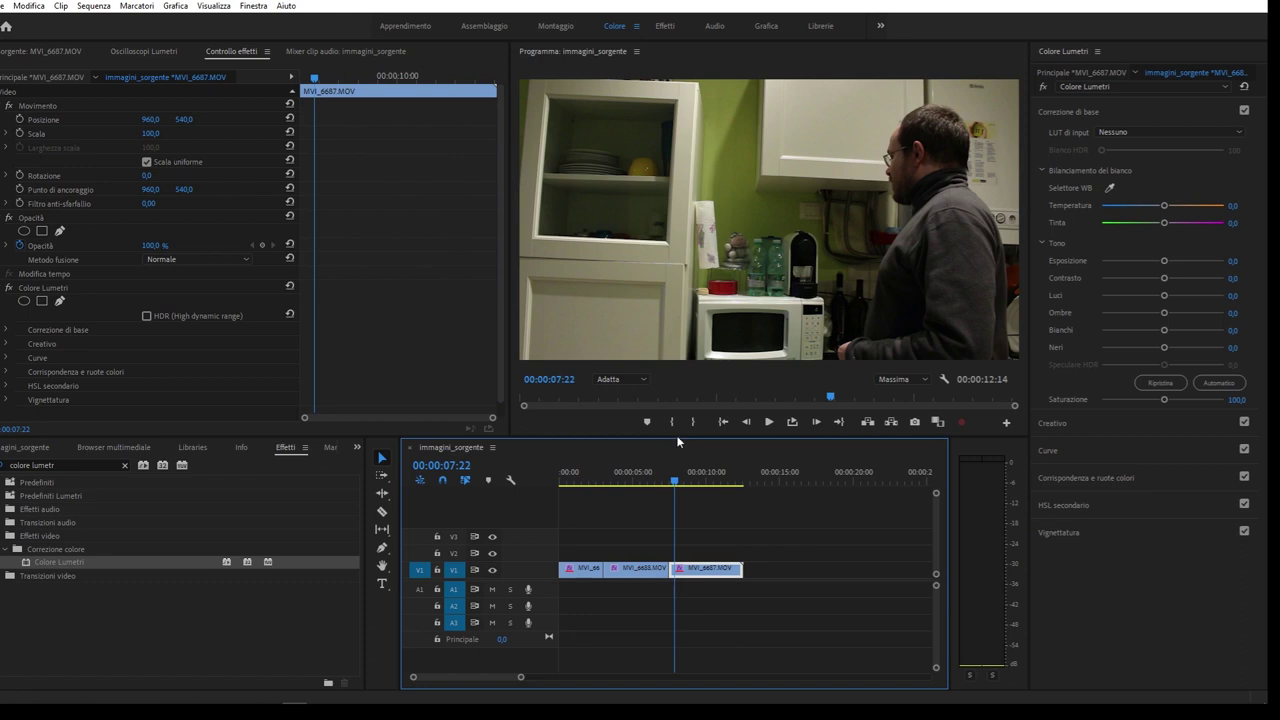
{"action": "mouse_move", "coordinate": [676, 435]}
{"action": "left_mouse_down"}
{"action": "mouse_move", "coordinate": [686, 442]}
{"action": "mouse_move", "coordinate": [640, 453]}
{"action": "left_mouse_up"}
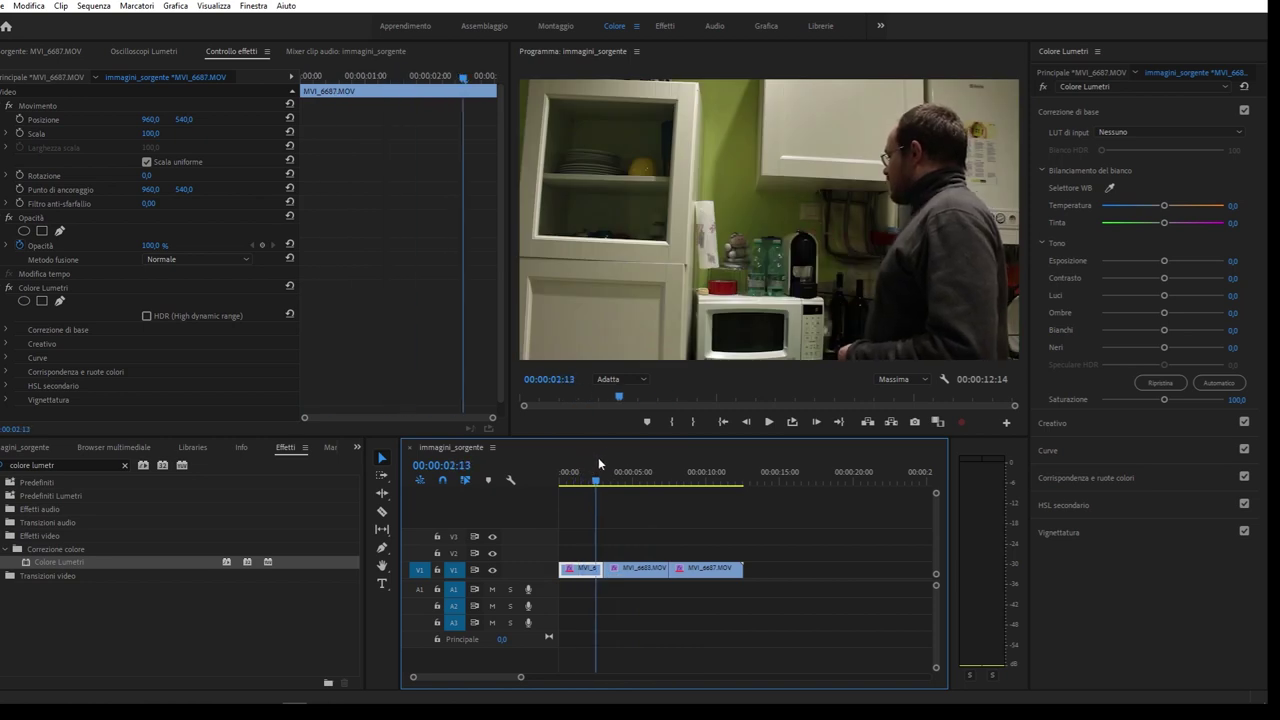
{"action": "mouse_move", "coordinate": [598, 457]}
{"action": "left_mouse_down"}
{"action": "mouse_move", "coordinate": [690, 457]}
{"action": "mouse_move", "coordinate": [638, 478]}
{"action": "left_mouse_up"}
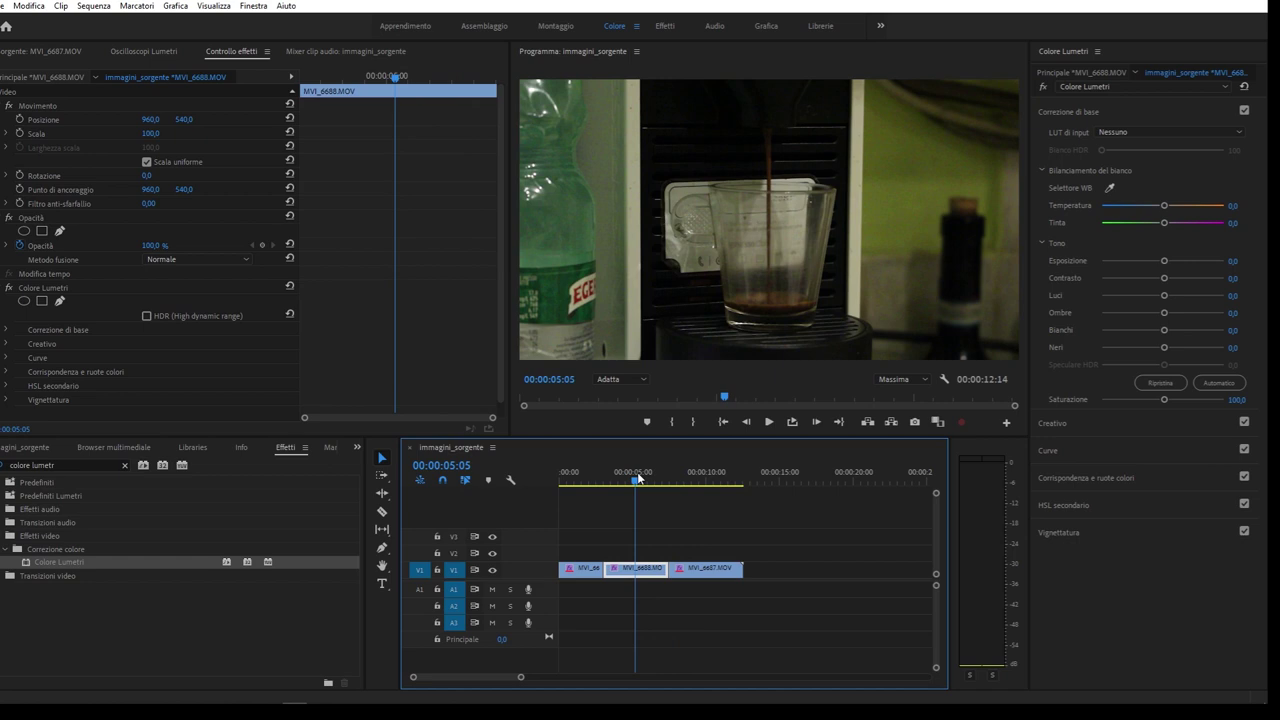
{"action": "left_click_drag", "start_coordinate": [638, 478], "coordinate": [581, 487]}
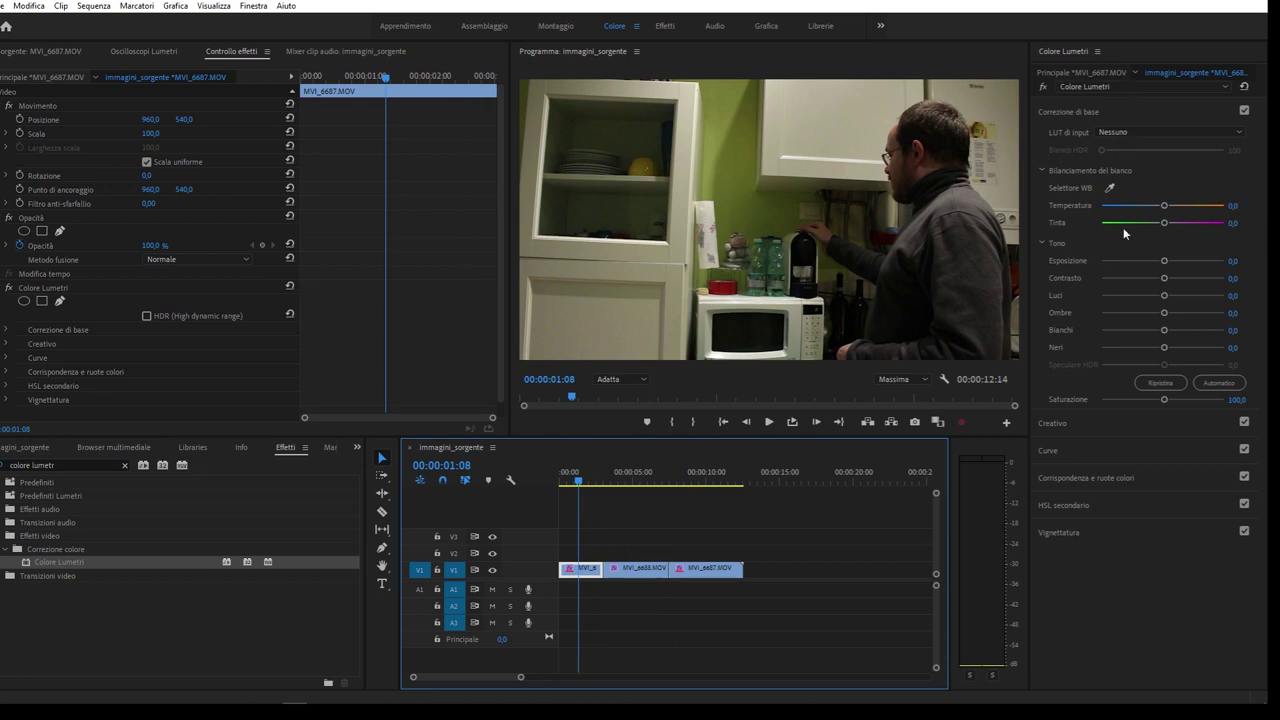
Grade the first MVI_6687 clip with Temperature 31,5, Tint -95,7 and Saturation 75
{"action": "mouse_move", "coordinate": [1165, 205]}
{"action": "left_mouse_down"}
{"action": "mouse_move", "coordinate": [1182, 205]}
{"action": "mouse_move", "coordinate": [1139, 222]}
{"action": "left_mouse_up"}
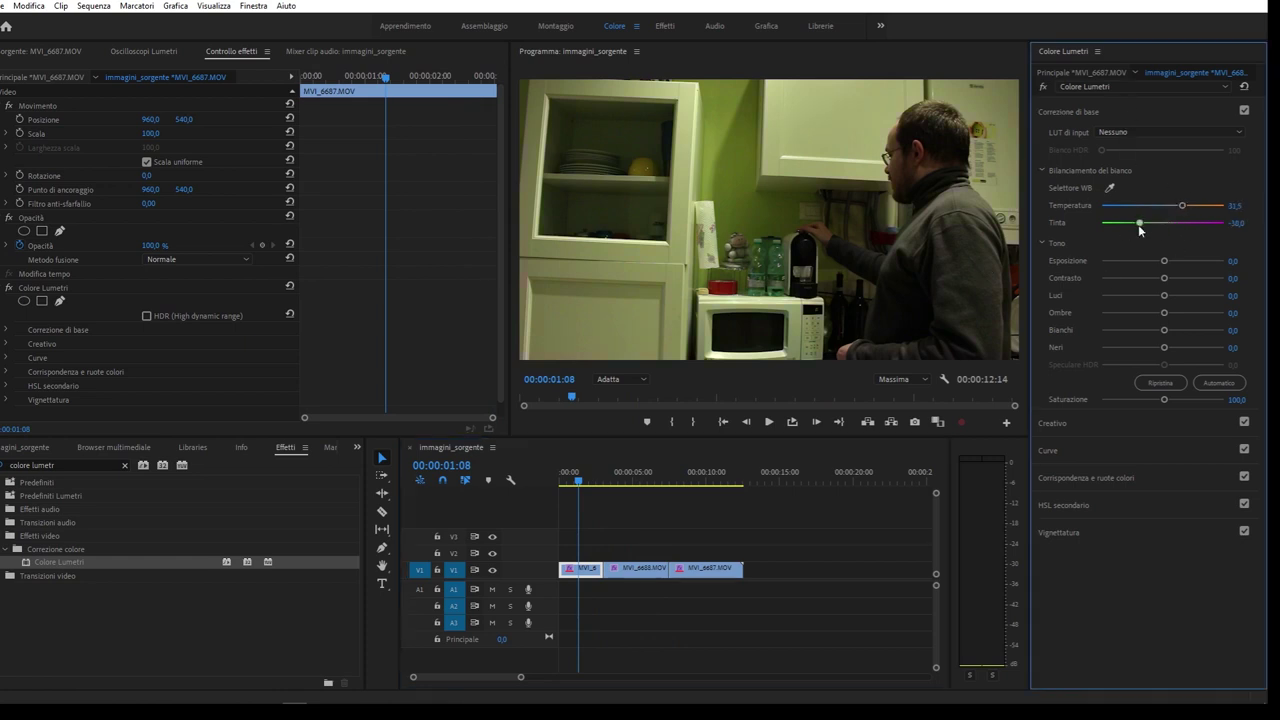
{"action": "left_click", "coordinate": [1148, 399]}
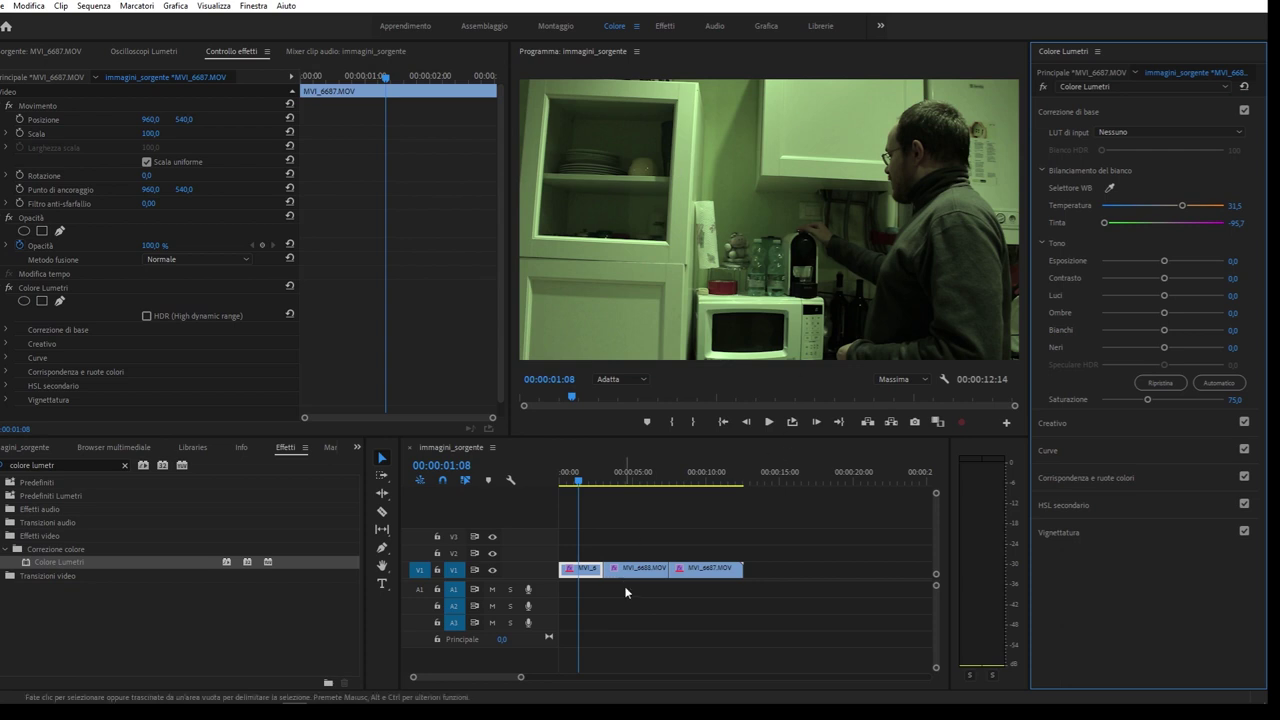
{"action": "left_click", "coordinate": [594, 584]}
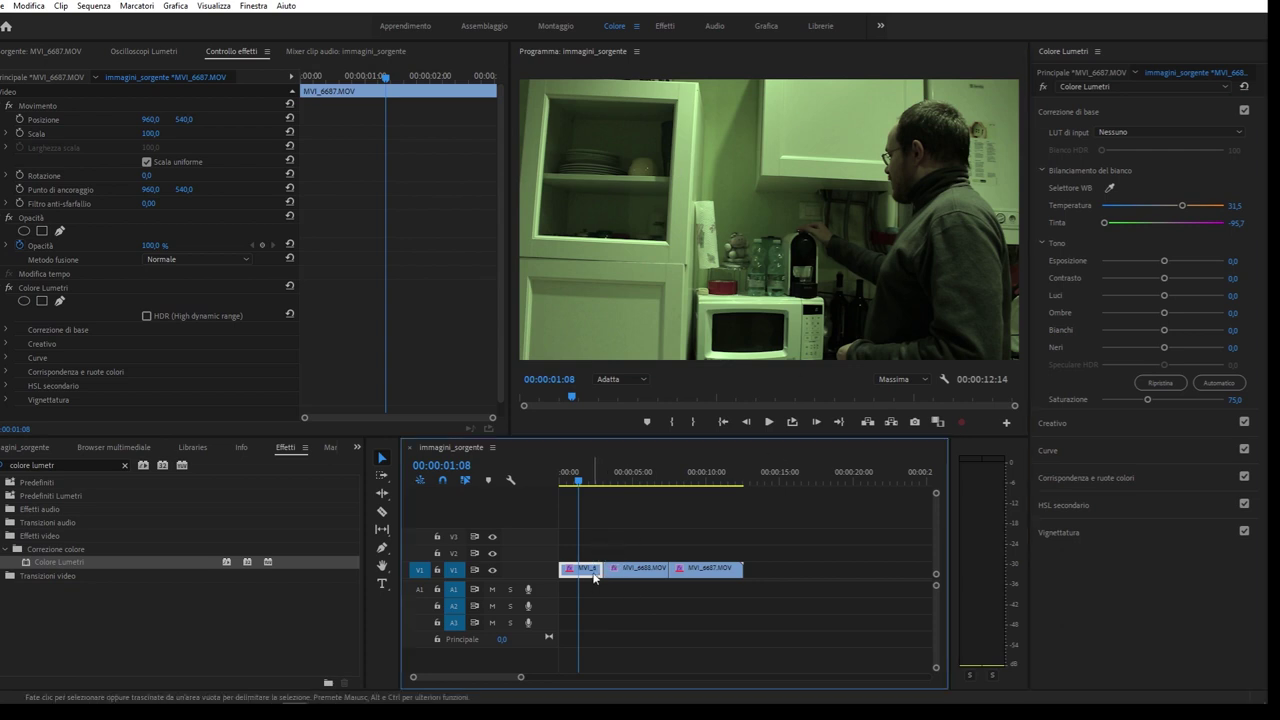
{"action": "left_click", "coordinate": [710, 568]}
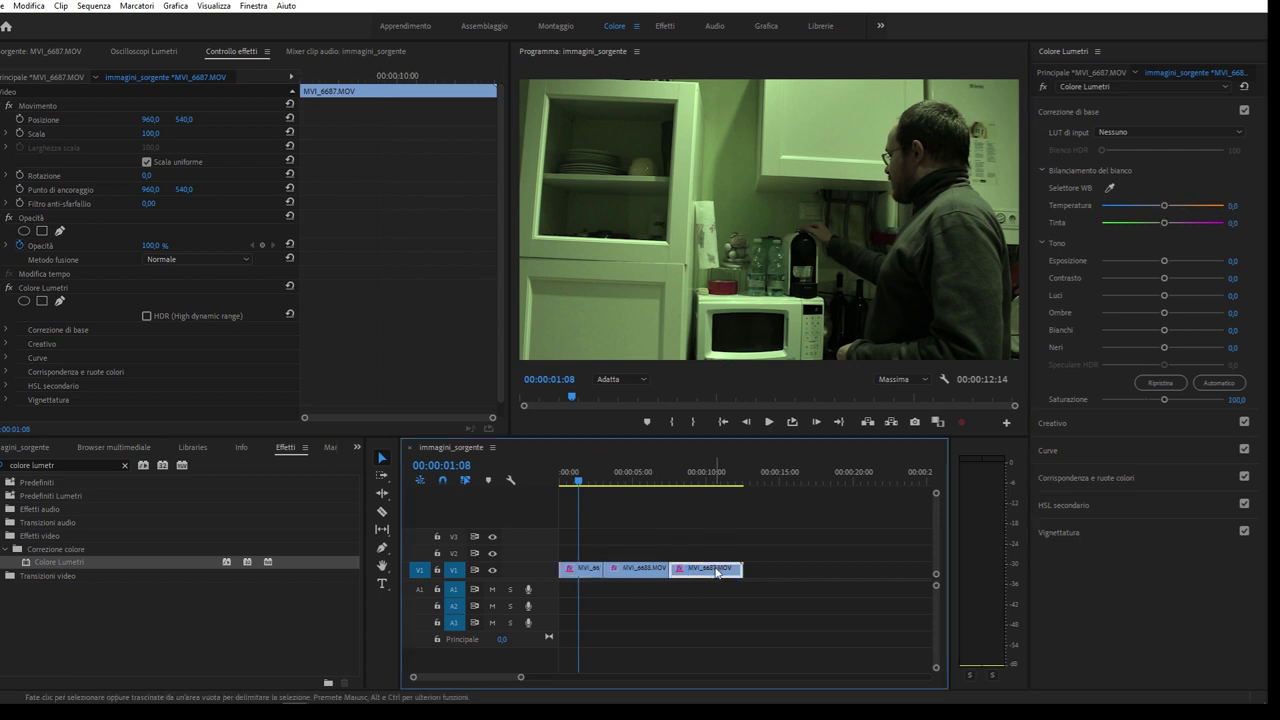
{"action": "left_click", "coordinate": [584, 569]}
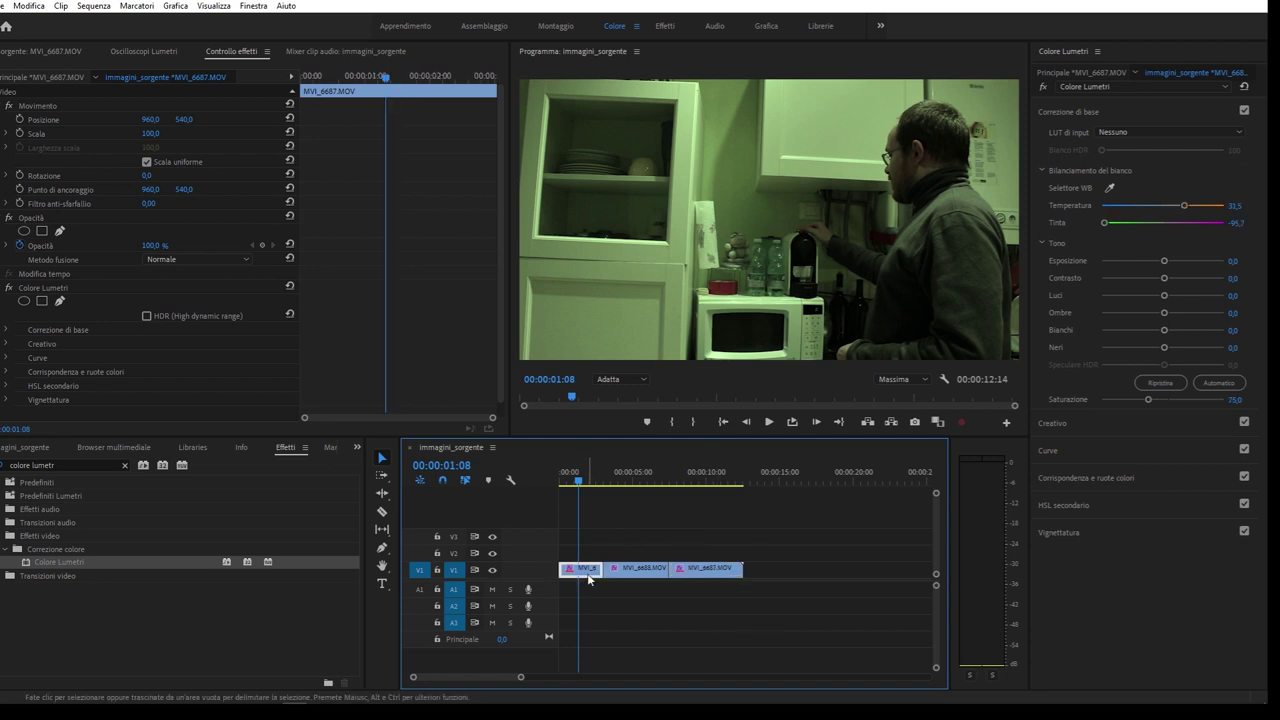
{"action": "left_click", "coordinate": [702, 484]}
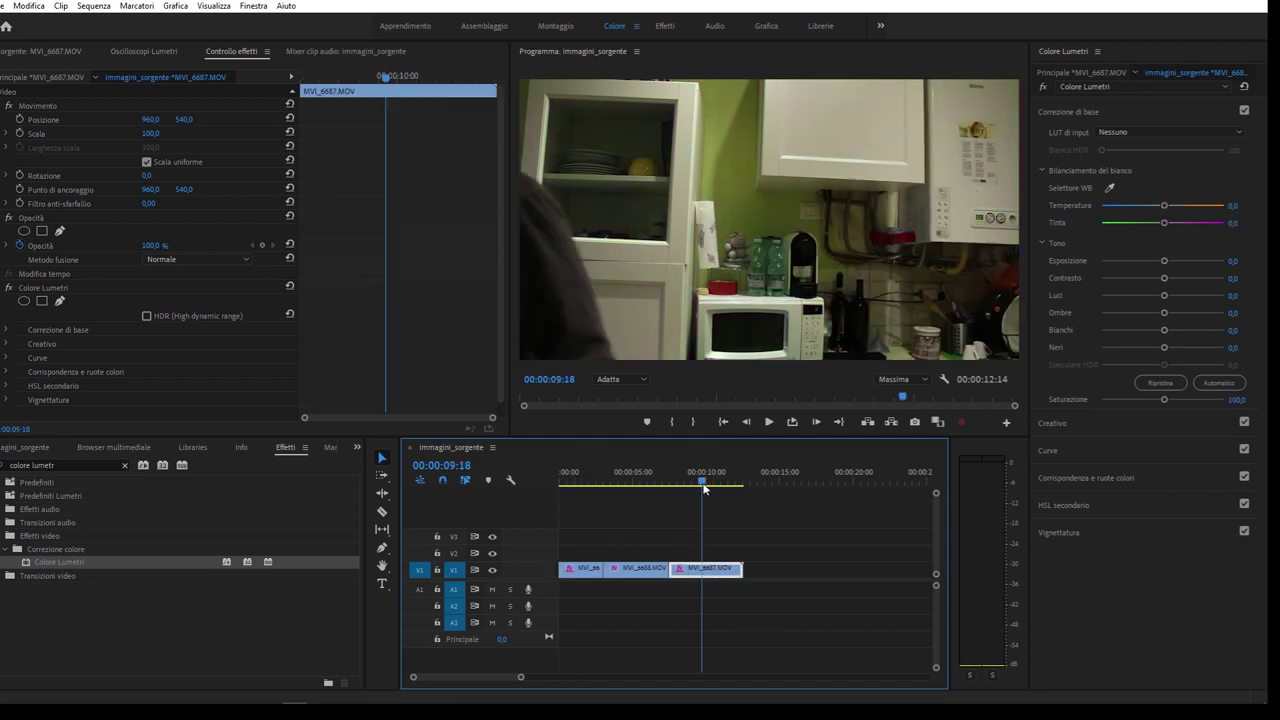
{"action": "left_click_drag", "start_coordinate": [704, 484], "coordinate": [698, 484]}
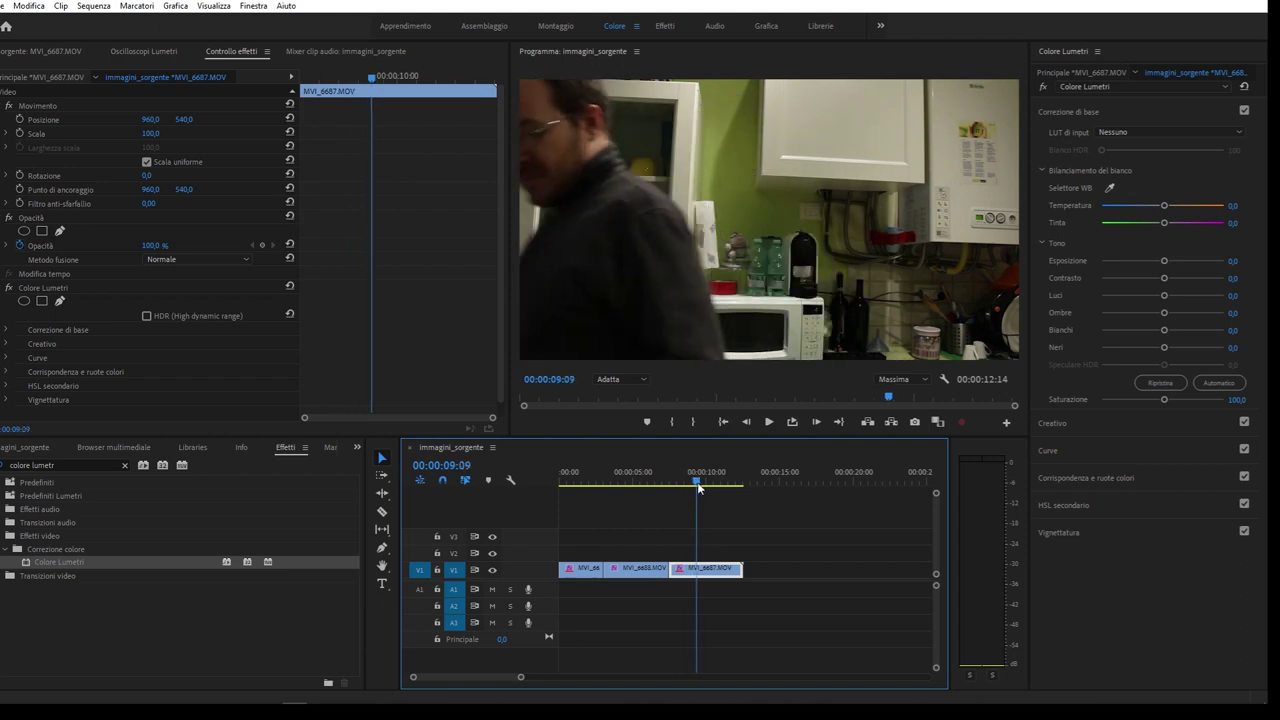
{"action": "left_click", "coordinate": [586, 569]}
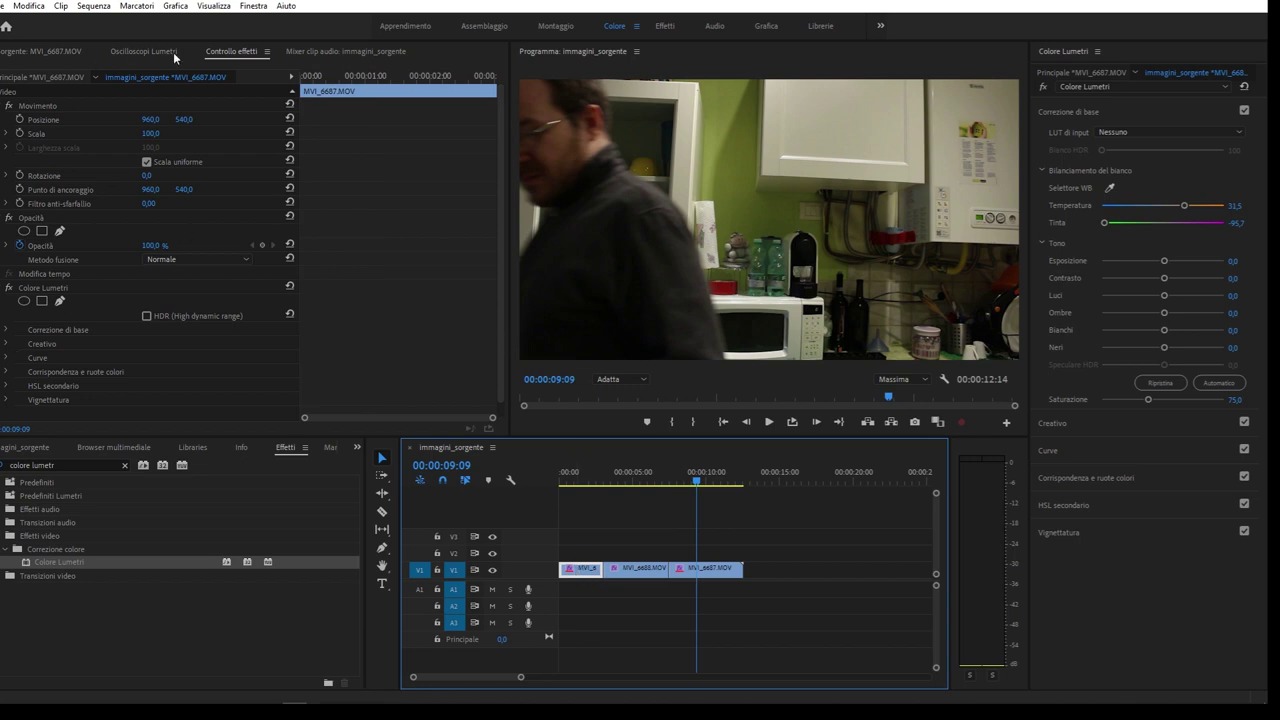
{"action": "left_click", "coordinate": [51, 289]}
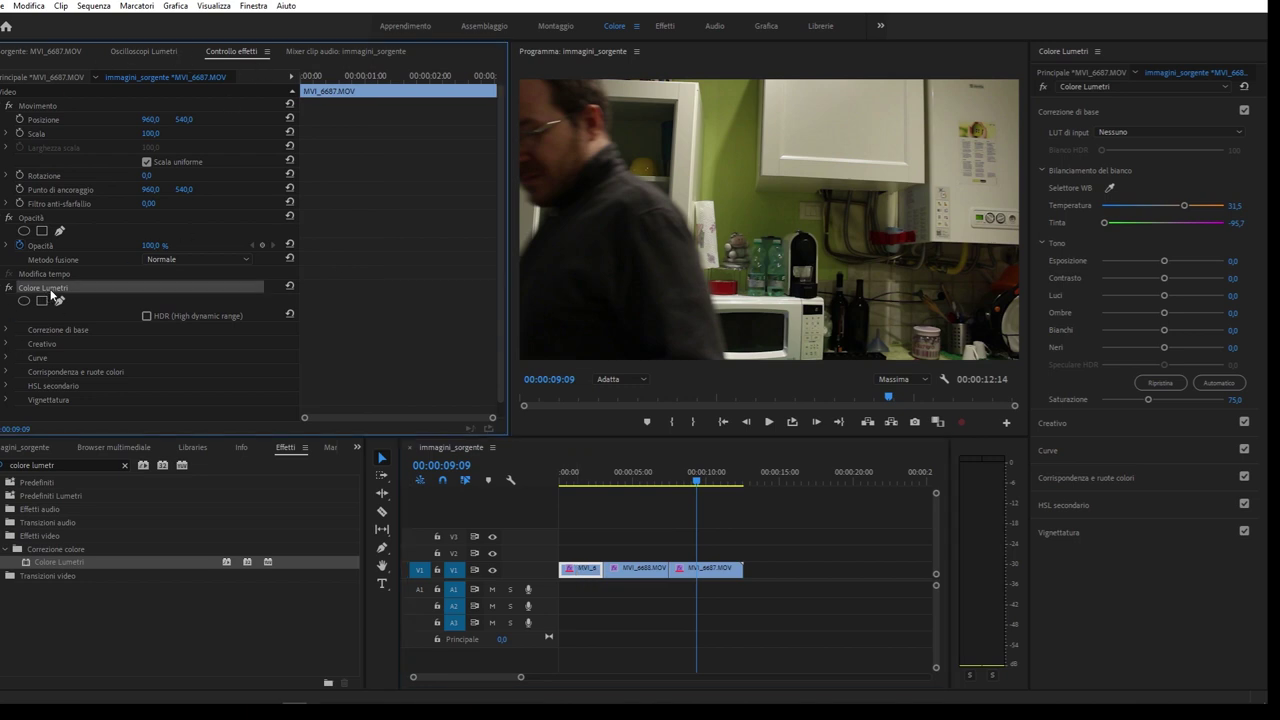
{"action": "left_click", "coordinate": [708, 568]}
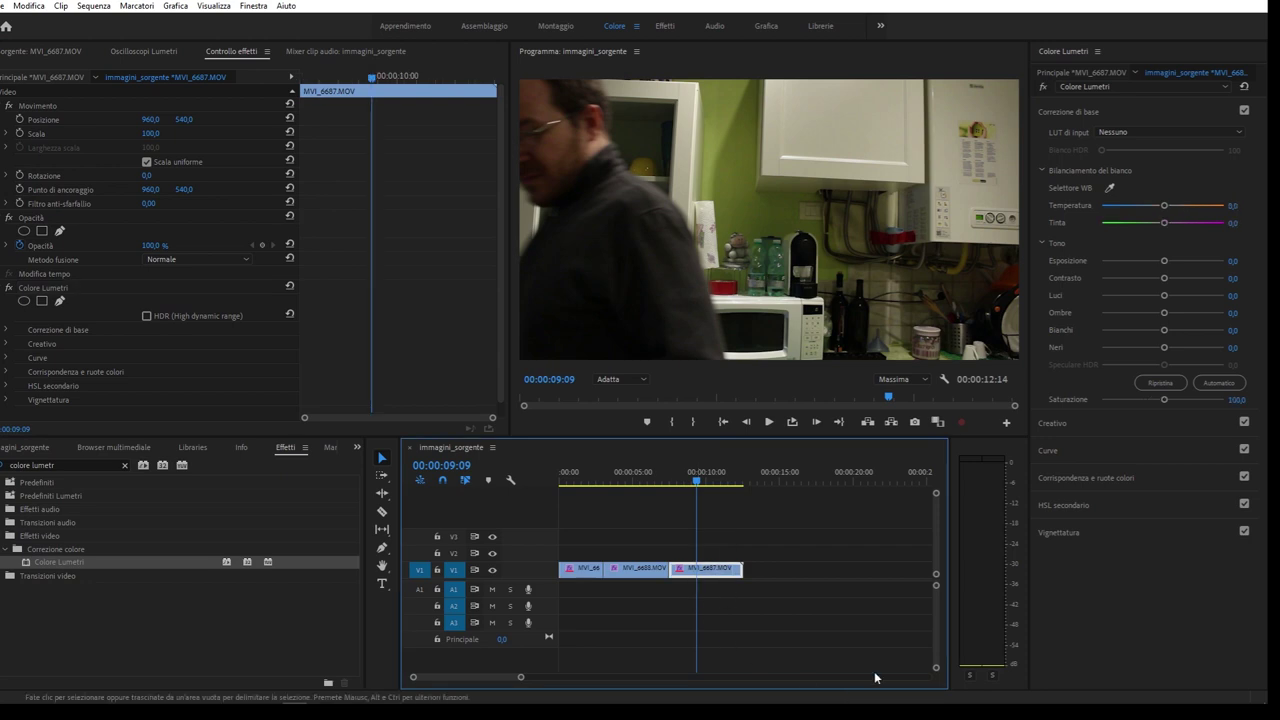
{"action": "key", "text": "ctrl+v"}
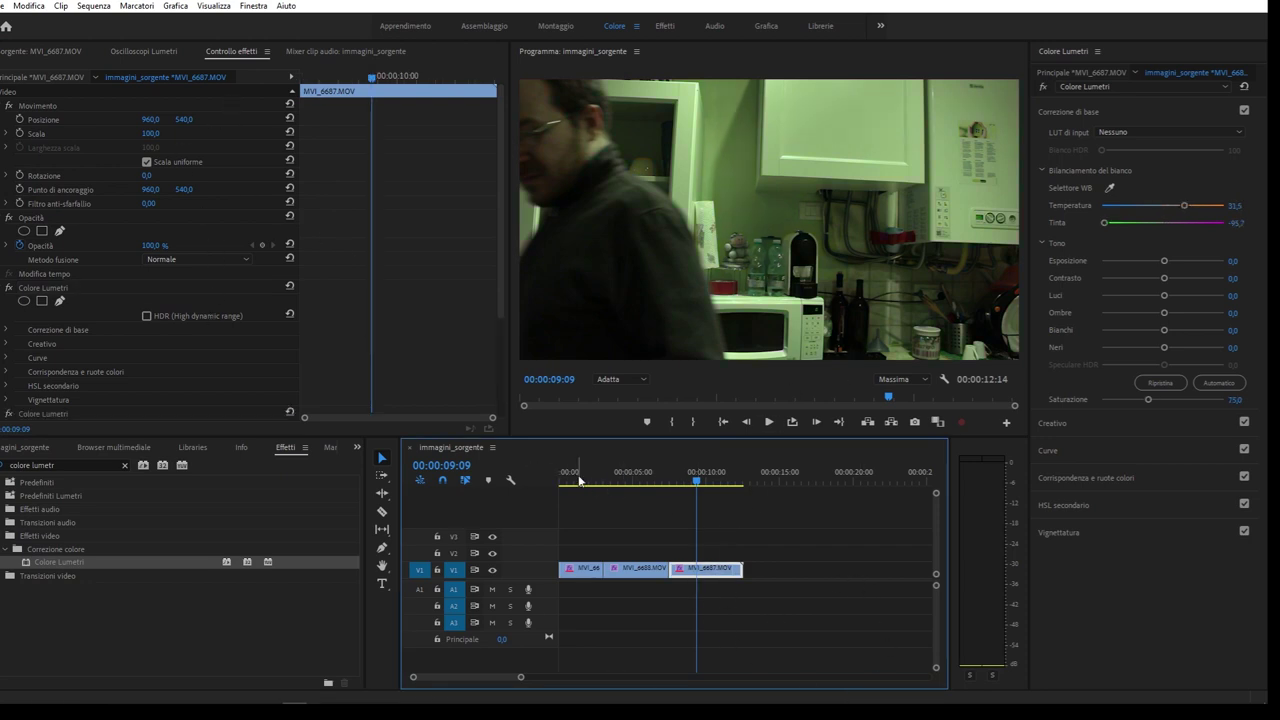
{"action": "left_click", "coordinate": [579, 481]}
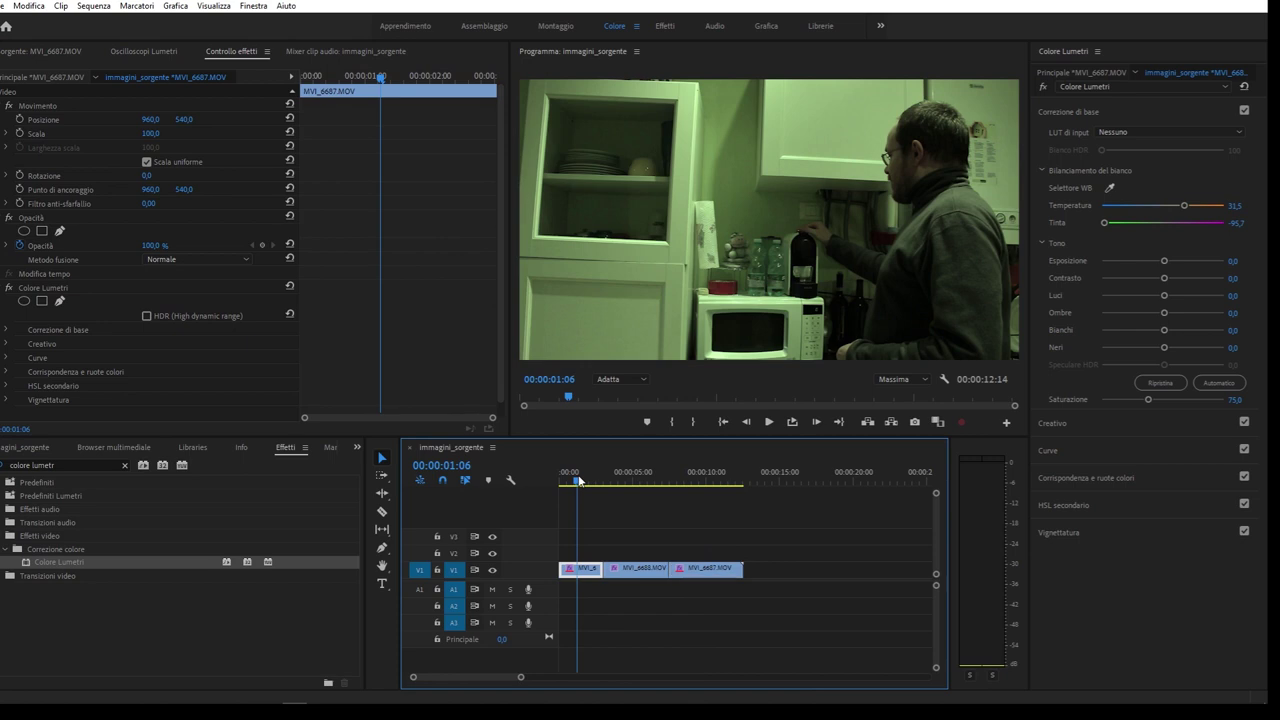
{"action": "left_click", "coordinate": [704, 481]}
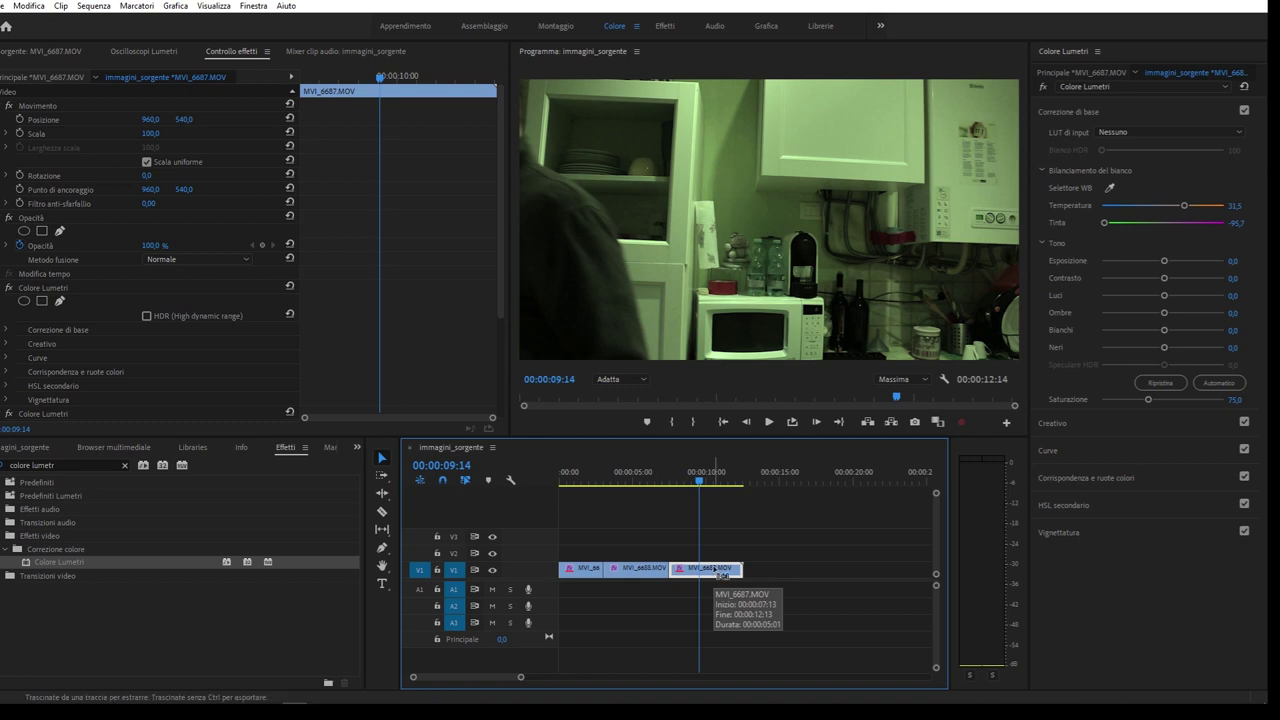
{"action": "left_click", "coordinate": [563, 481]}
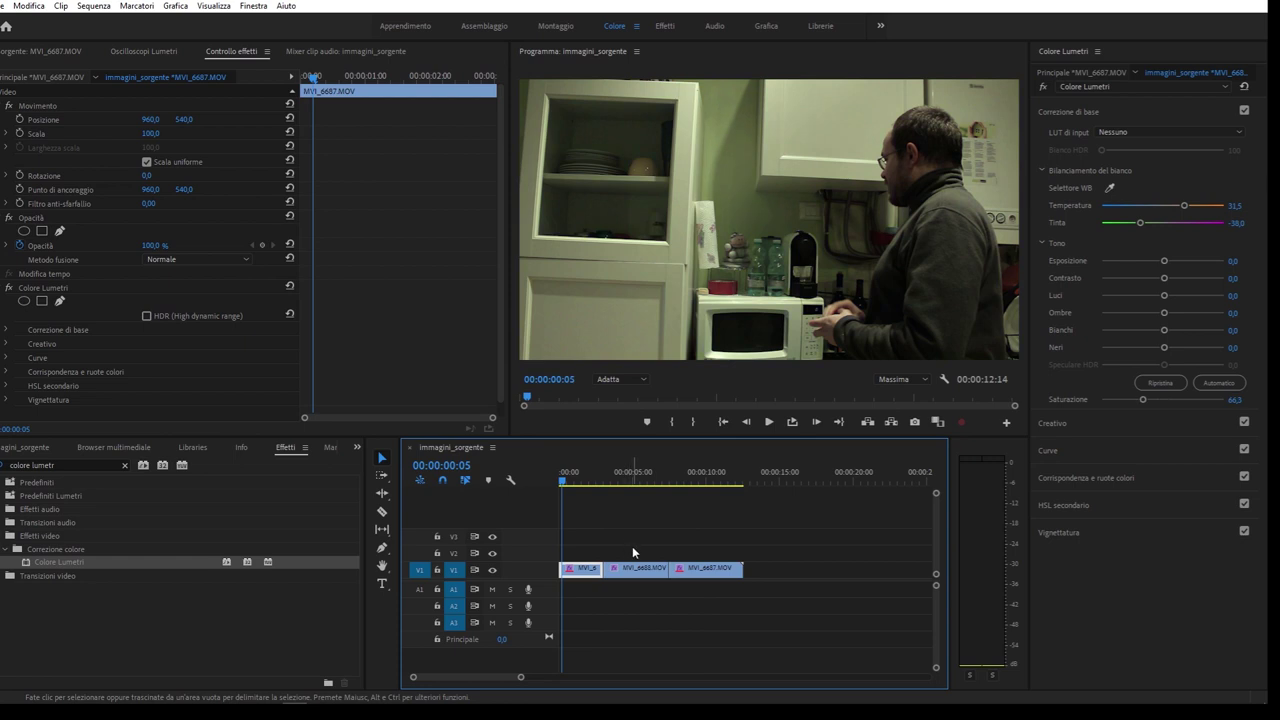
{"action": "left_click_drag", "start_coordinate": [688, 476], "coordinate": [602, 468]}
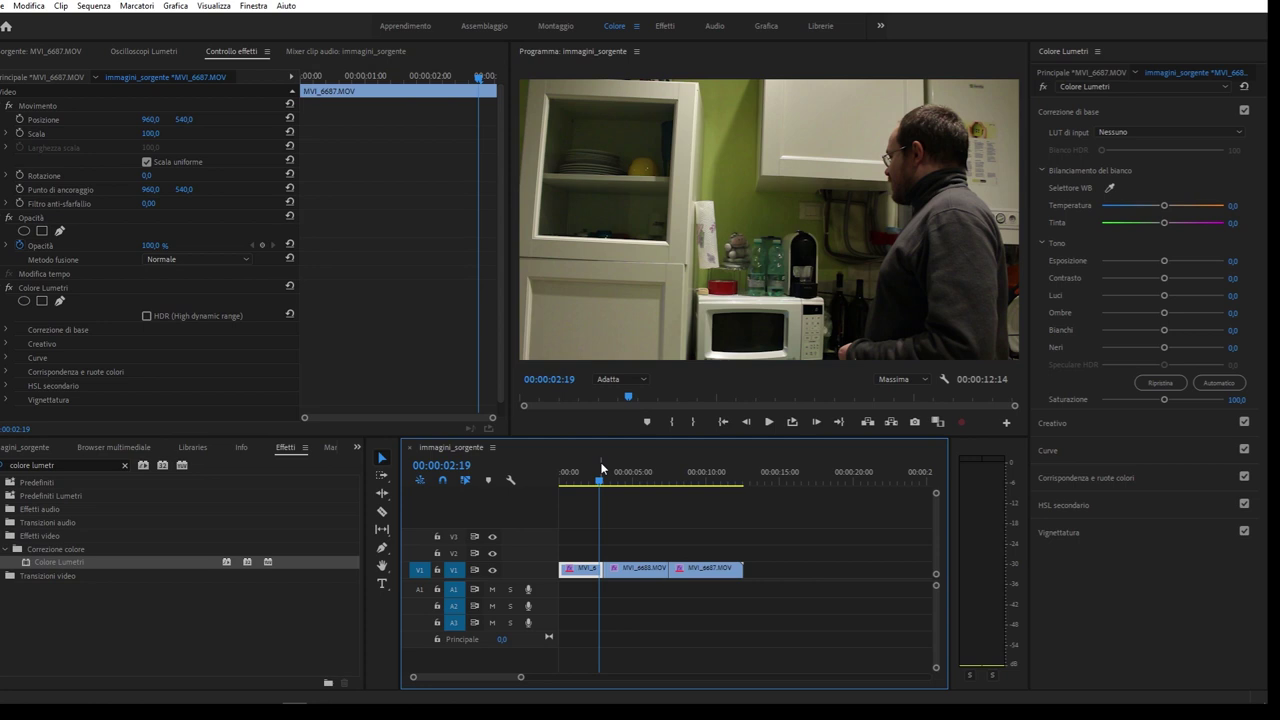
{"action": "left_click", "coordinate": [703, 477]}
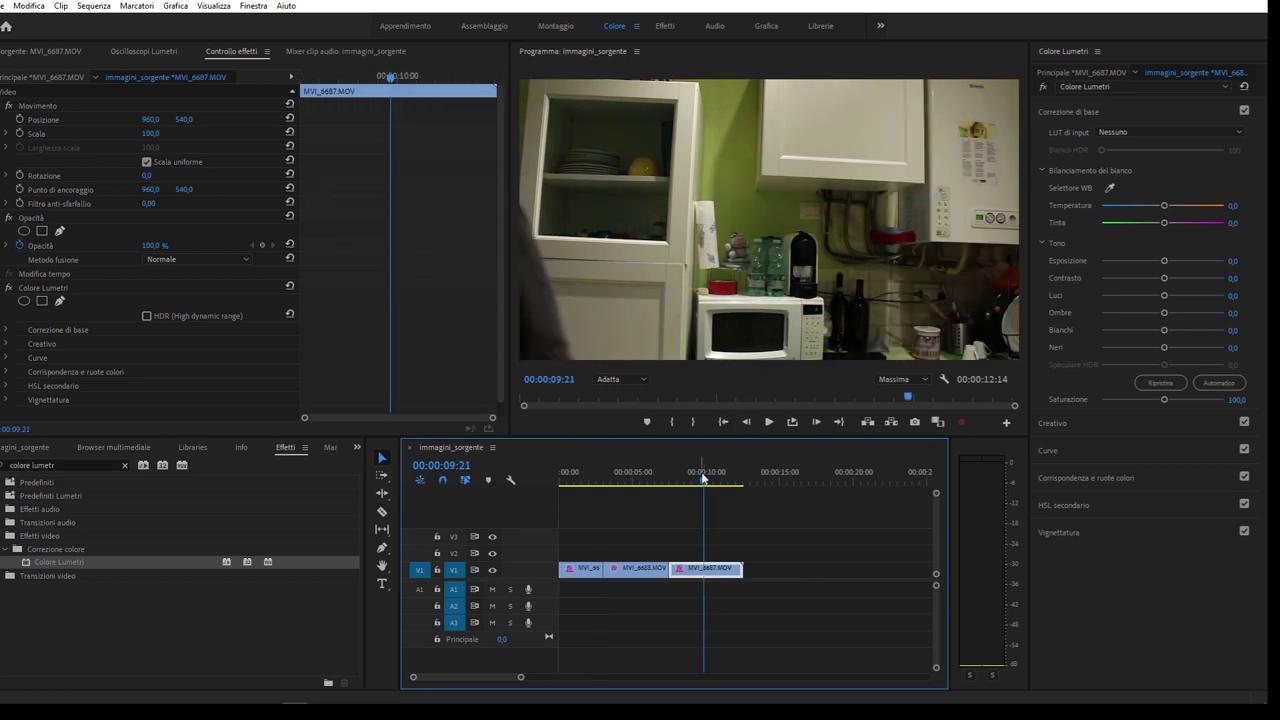
{"action": "scroll", "coordinate": [701, 472], "scroll_direction": "down", "scroll_amount": 2, "text": "alt"}
{"action": "scroll", "coordinate": [701, 472], "scroll_direction": "down", "scroll_amount": 2, "text": "alt"}
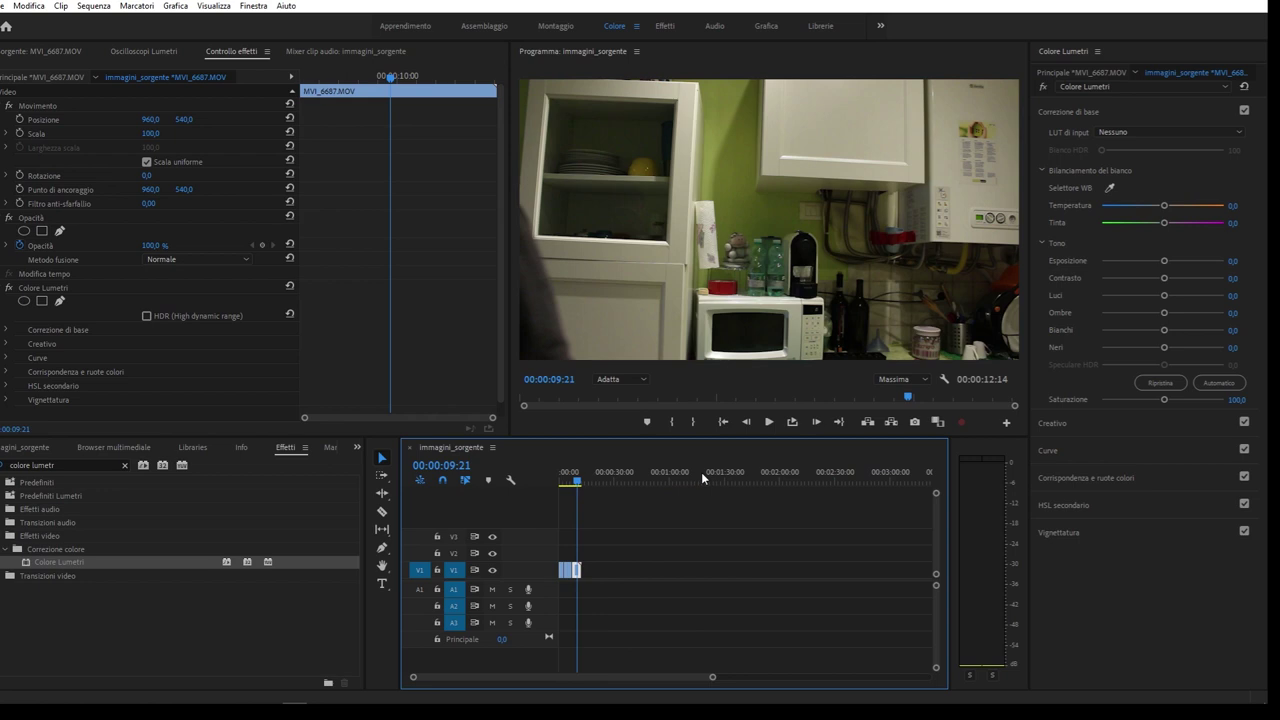
{"action": "scroll", "coordinate": [701, 472], "scroll_direction": "up", "scroll_amount": 2, "text": "alt"}
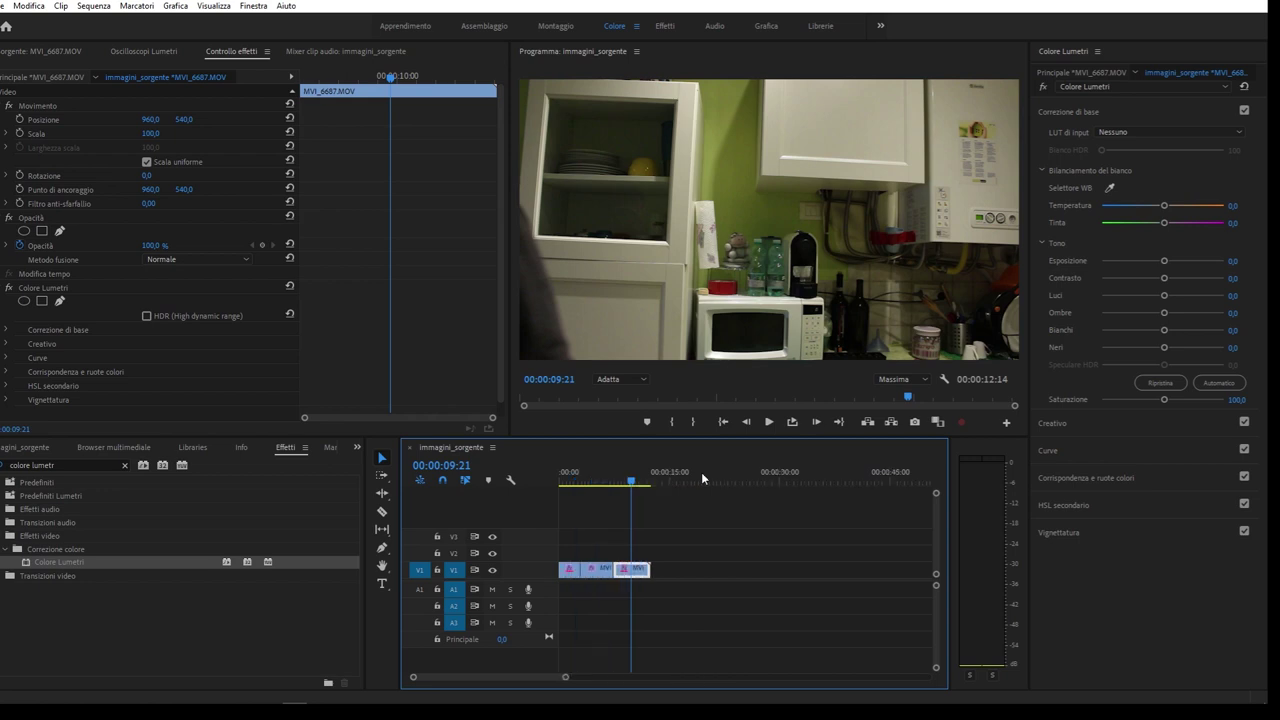
{"action": "scroll", "coordinate": [701, 472], "scroll_direction": "up", "scroll_amount": 2, "text": "alt"}
{"action": "scroll", "coordinate": [703, 478], "scroll_direction": "down", "scroll_amount": 2}
{"action": "scroll", "coordinate": [701, 472], "scroll_direction": "down", "scroll_amount": 2}
{"action": "scroll", "coordinate": [701, 472], "scroll_direction": "up", "scroll_amount": 1}
{"action": "scroll", "coordinate": [701, 472], "scroll_direction": "up", "scroll_amount": 1}
{"action": "scroll", "coordinate": [701, 472], "scroll_direction": "up", "scroll_amount": 1}
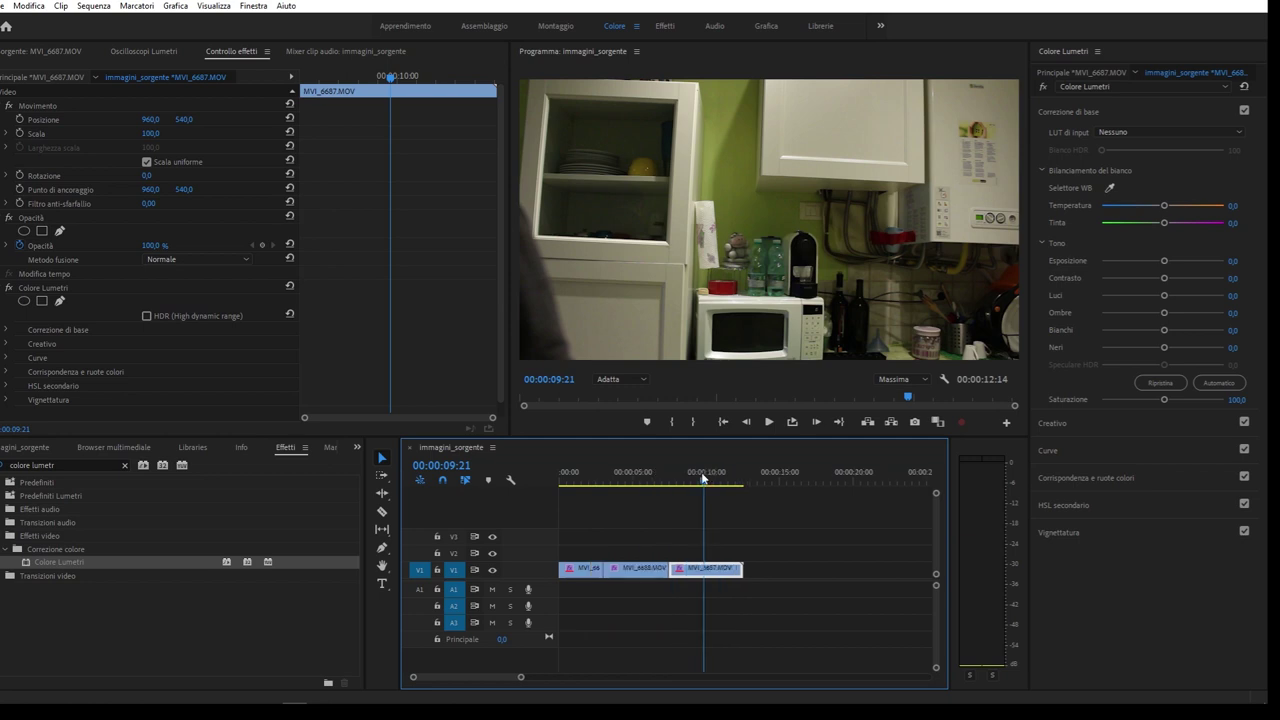
{"action": "scroll", "coordinate": [701, 472], "scroll_direction": "up", "scroll_amount": 1}
{"action": "scroll", "coordinate": [703, 478], "scroll_direction": "up", "scroll_amount": 2}
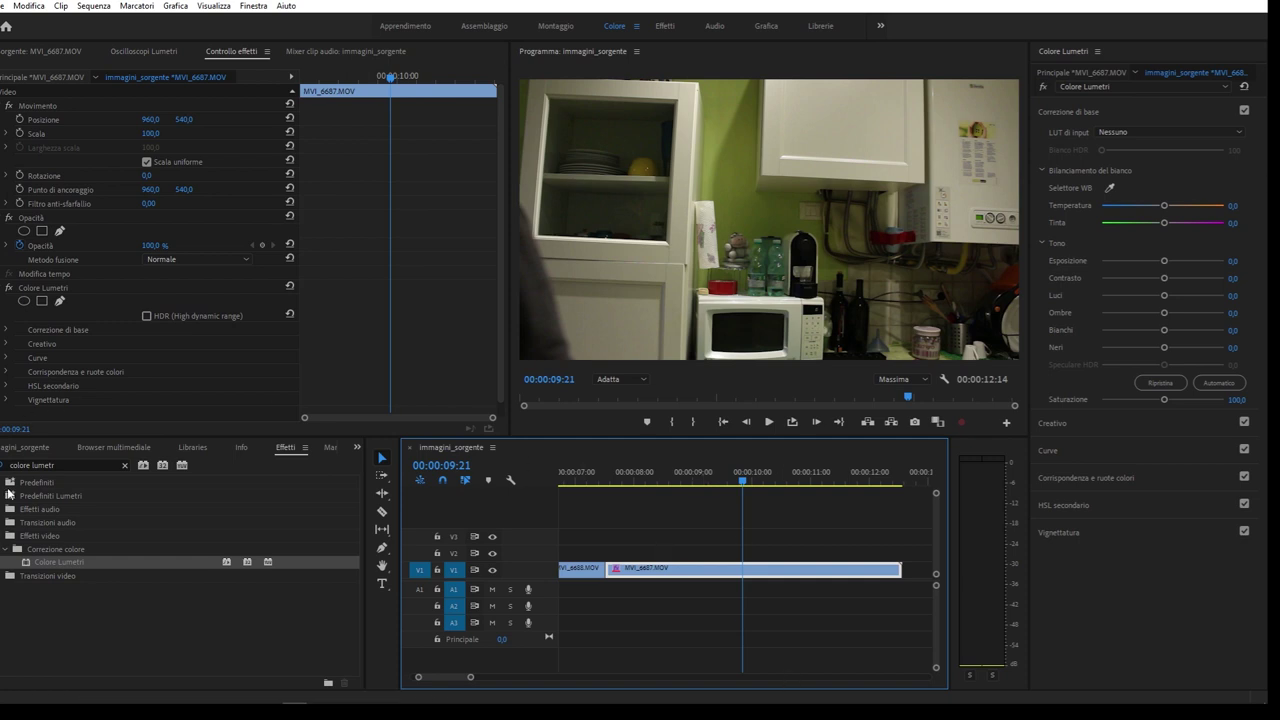
Show the Project panel's clip list maximized to fill the window
{"action": "left_click", "coordinate": [56, 447]}
{"action": "scroll", "coordinate": [96, 642], "scroll_direction": "down", "scroll_amount": 3}
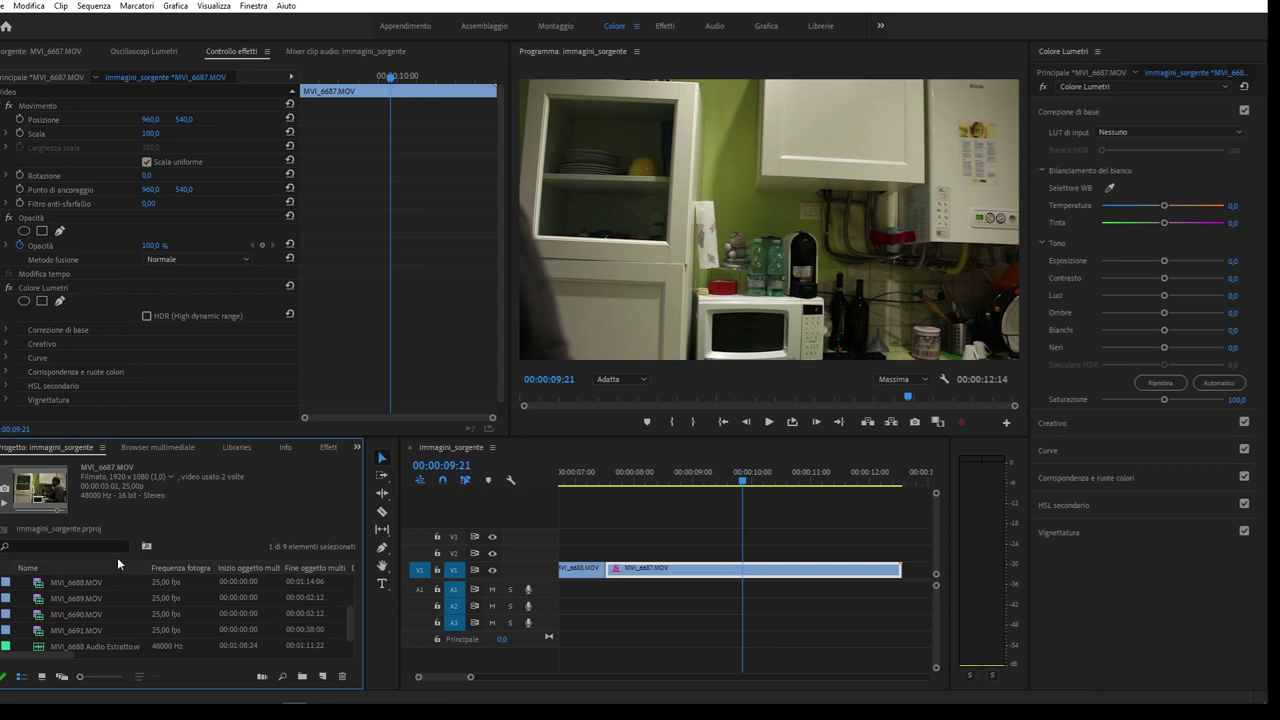
{"action": "key", "text": "grave"}
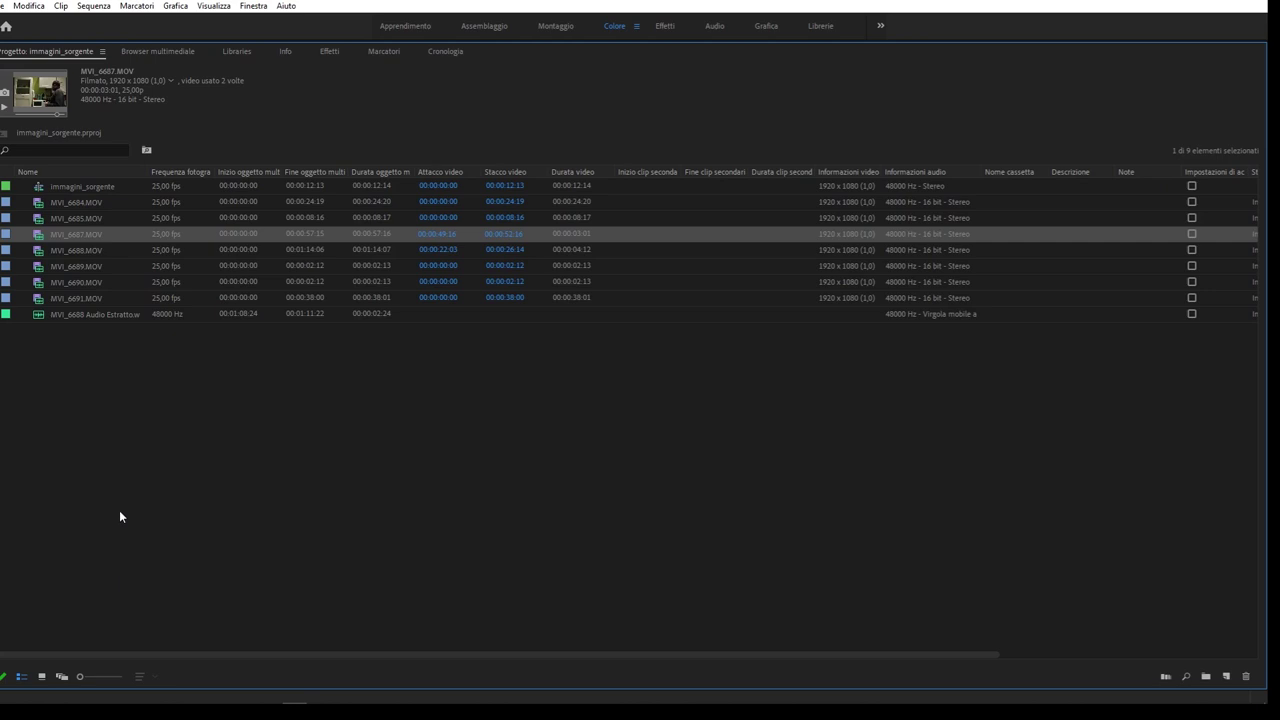
Select the eight media clips in the project list, leaving out the immagini_sorgente sequence
{"action": "left_click", "coordinate": [83, 262]}
{"action": "left_click", "coordinate": [66, 296]}
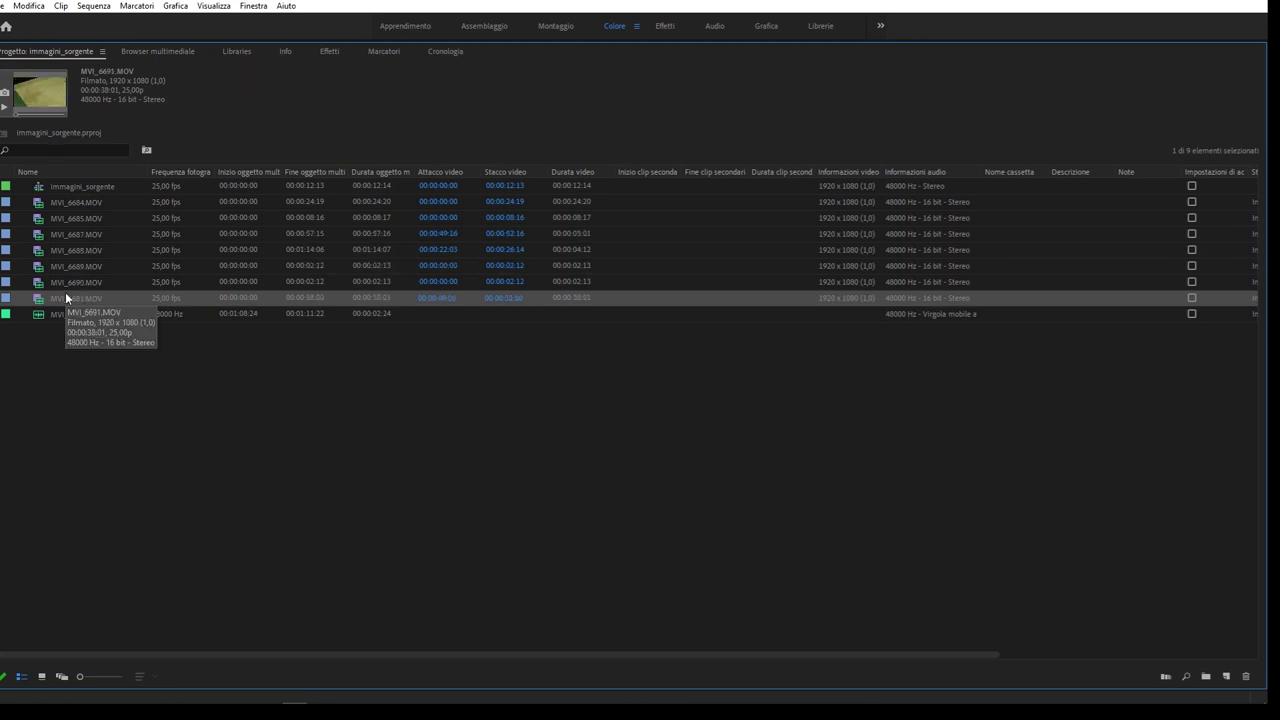
{"action": "left_click", "coordinate": [60, 250]}
{"action": "left_click", "coordinate": [66, 216]}
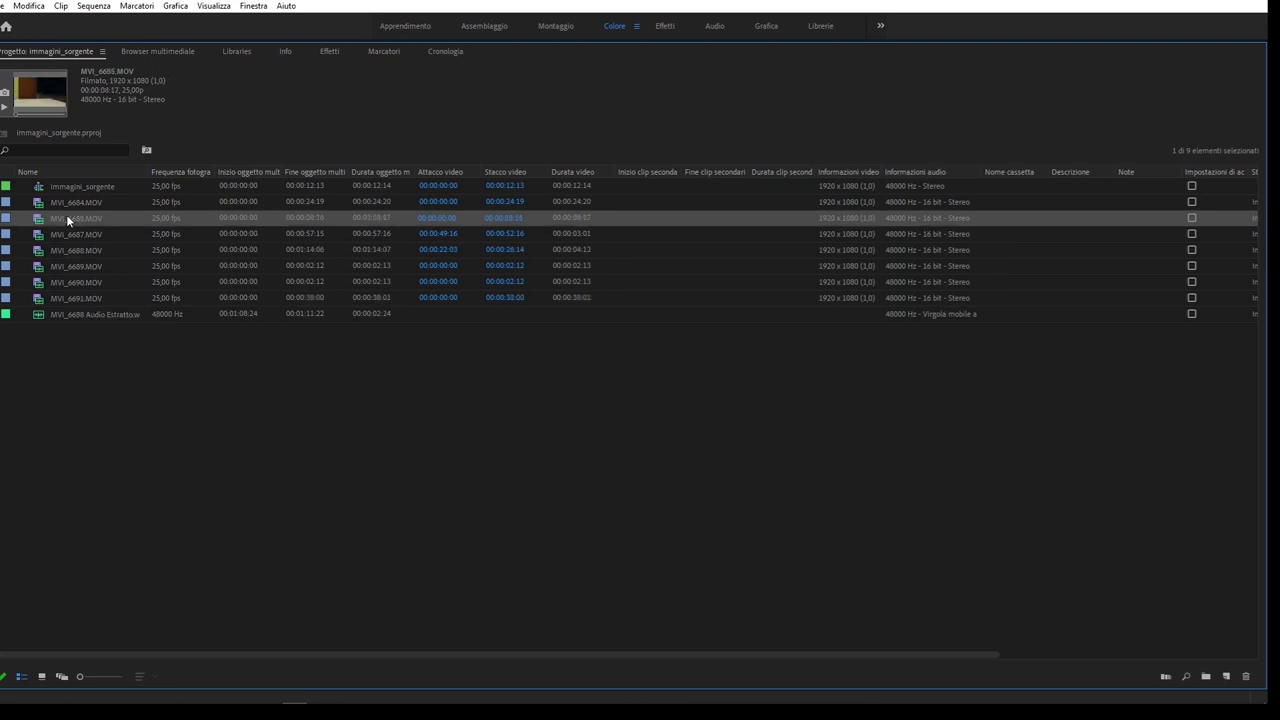
{"action": "left_click_drag", "start_coordinate": [80, 387], "coordinate": [121, 170]}
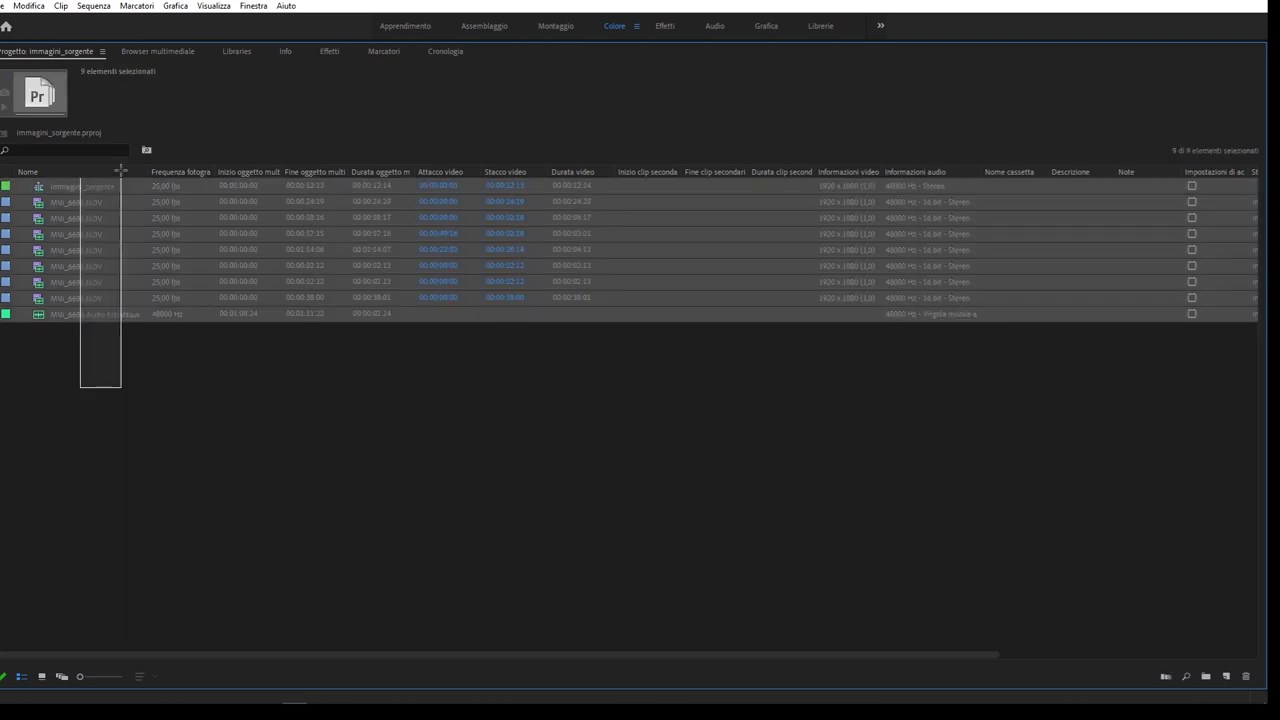
{"action": "mouse_move", "coordinate": [121, 170]}
{"action": "left_mouse_down"}
{"action": "mouse_move", "coordinate": [83, 351]}
{"action": "mouse_move", "coordinate": [43, 244]}
{"action": "left_mouse_up"}
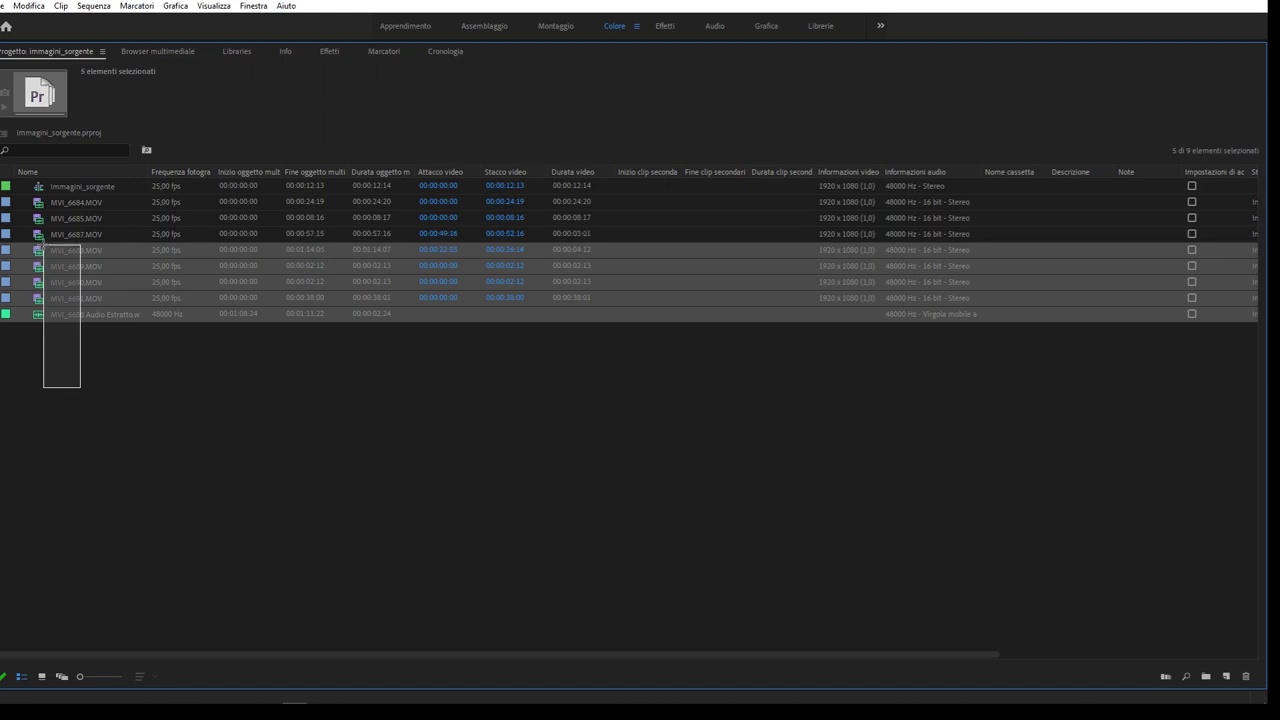
{"action": "left_click_drag", "start_coordinate": [43, 244], "coordinate": [43, 244]}
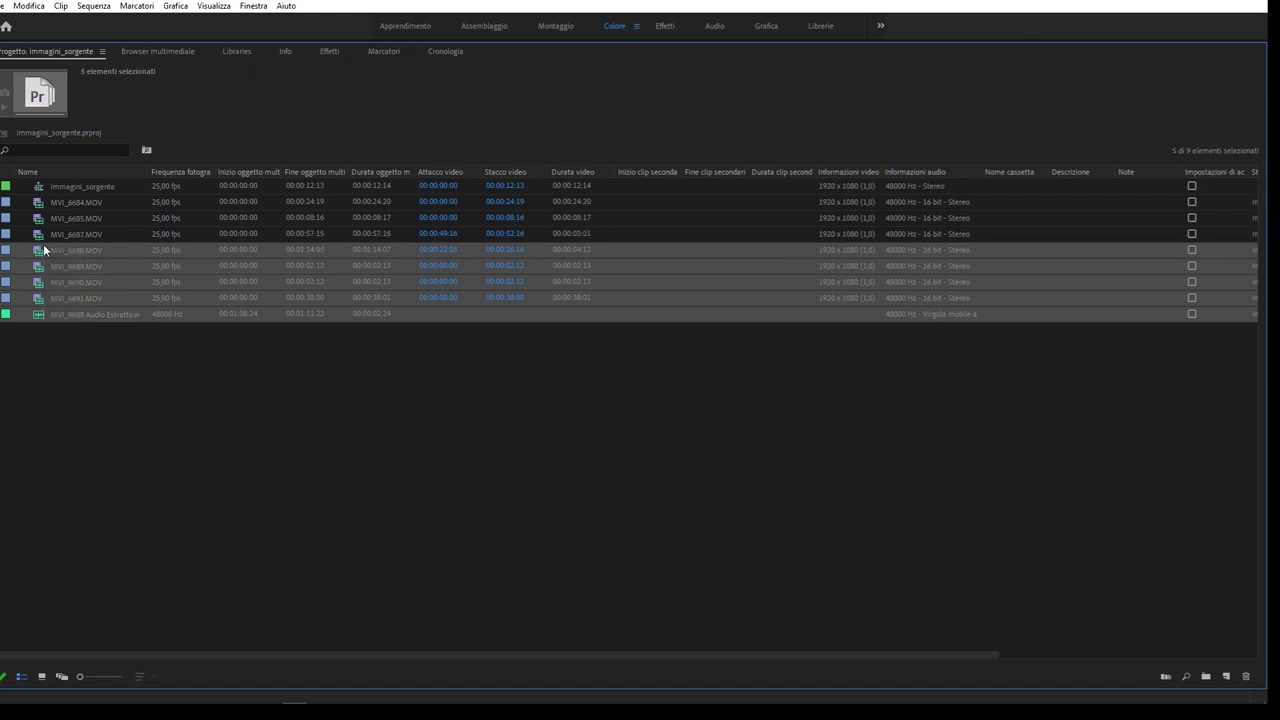
{"action": "left_click", "coordinate": [205, 348]}
{"action": "left_click", "coordinate": [62, 300]}
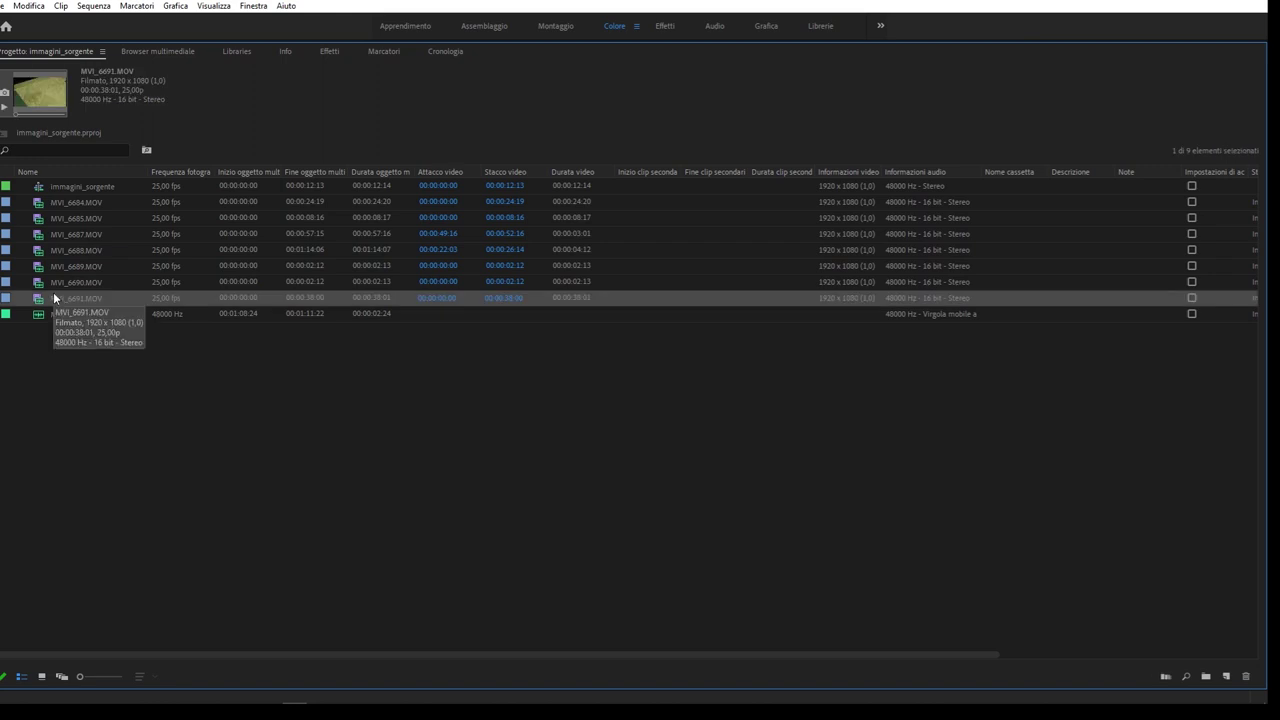
{"action": "left_click_drag", "start_coordinate": [120, 358], "coordinate": [95, 196]}
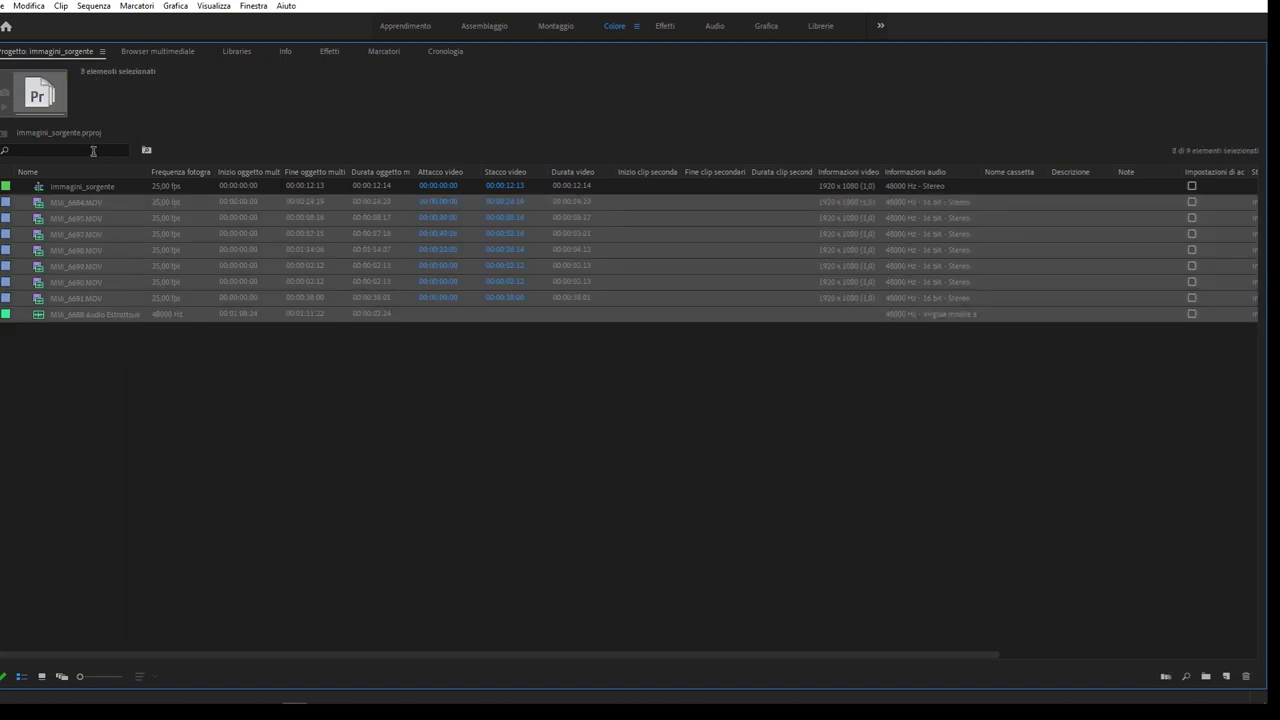
Delete the eight clips, undo the deletion, and return the Project panel to normal size
{"action": "key", "text": "Delete"}
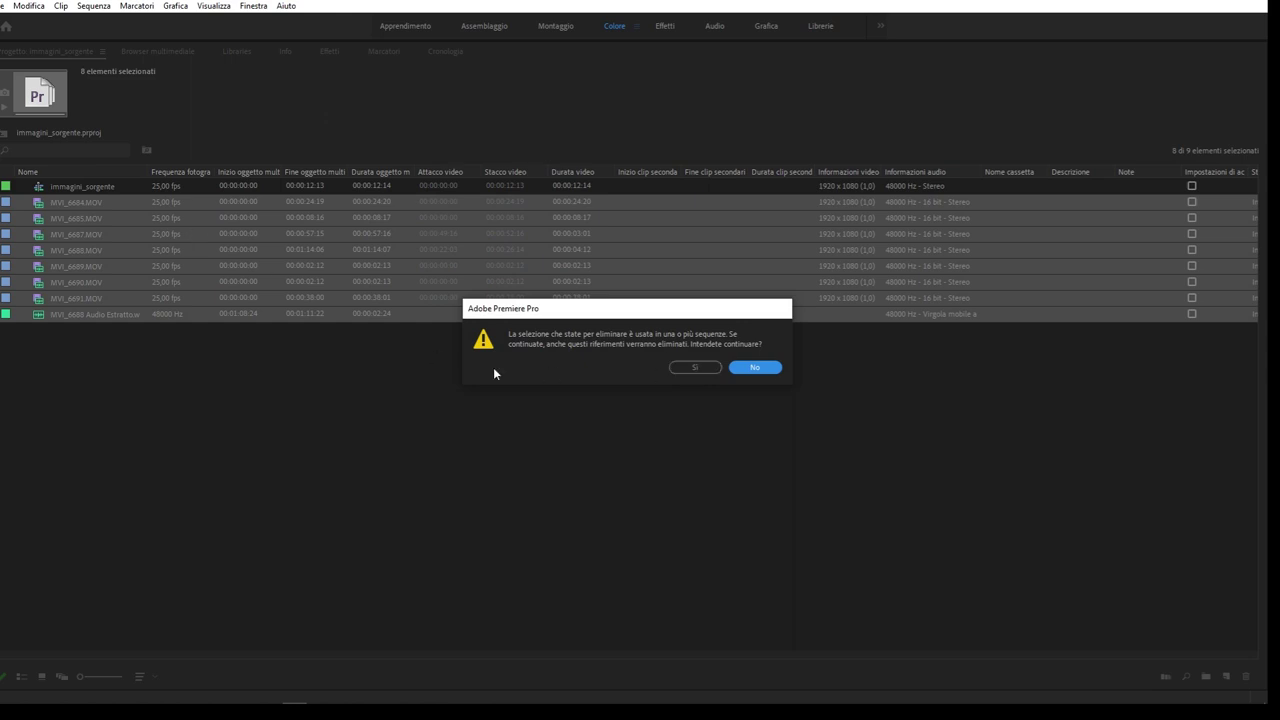
{"action": "left_click", "coordinate": [698, 367]}
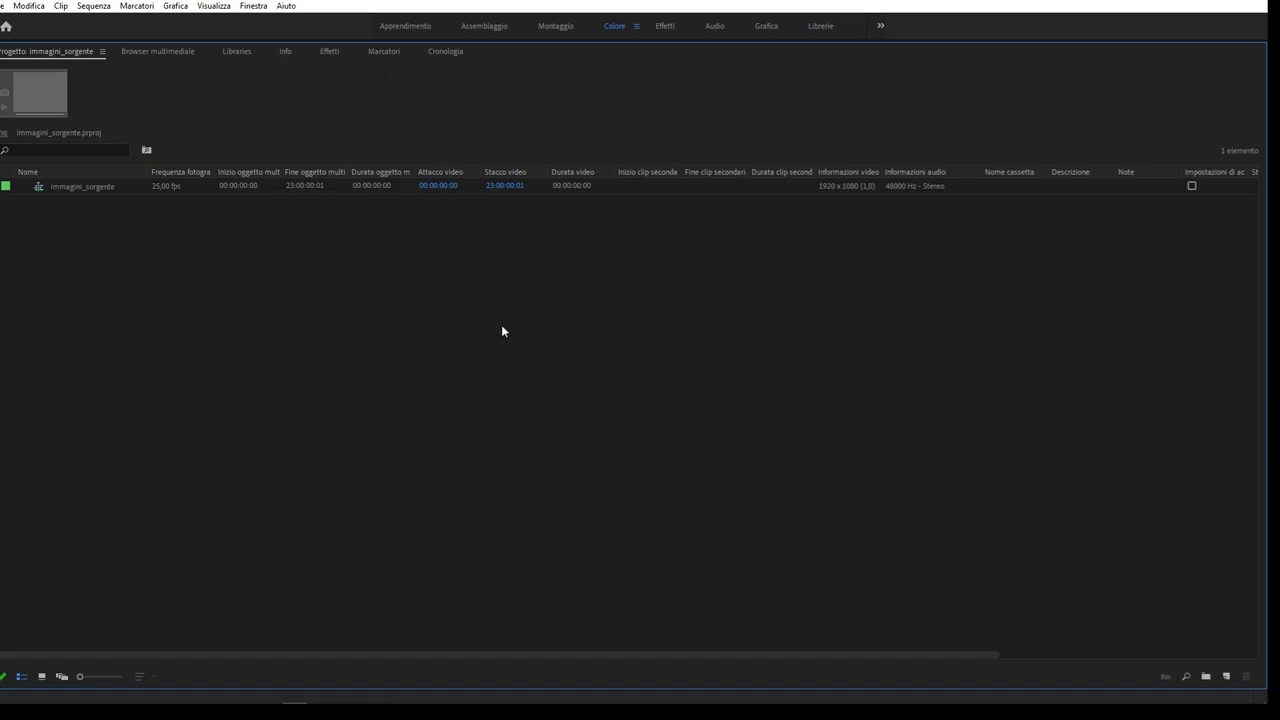
{"action": "key", "text": "ctrl+z"}
{"action": "left_click", "coordinate": [176, 384]}
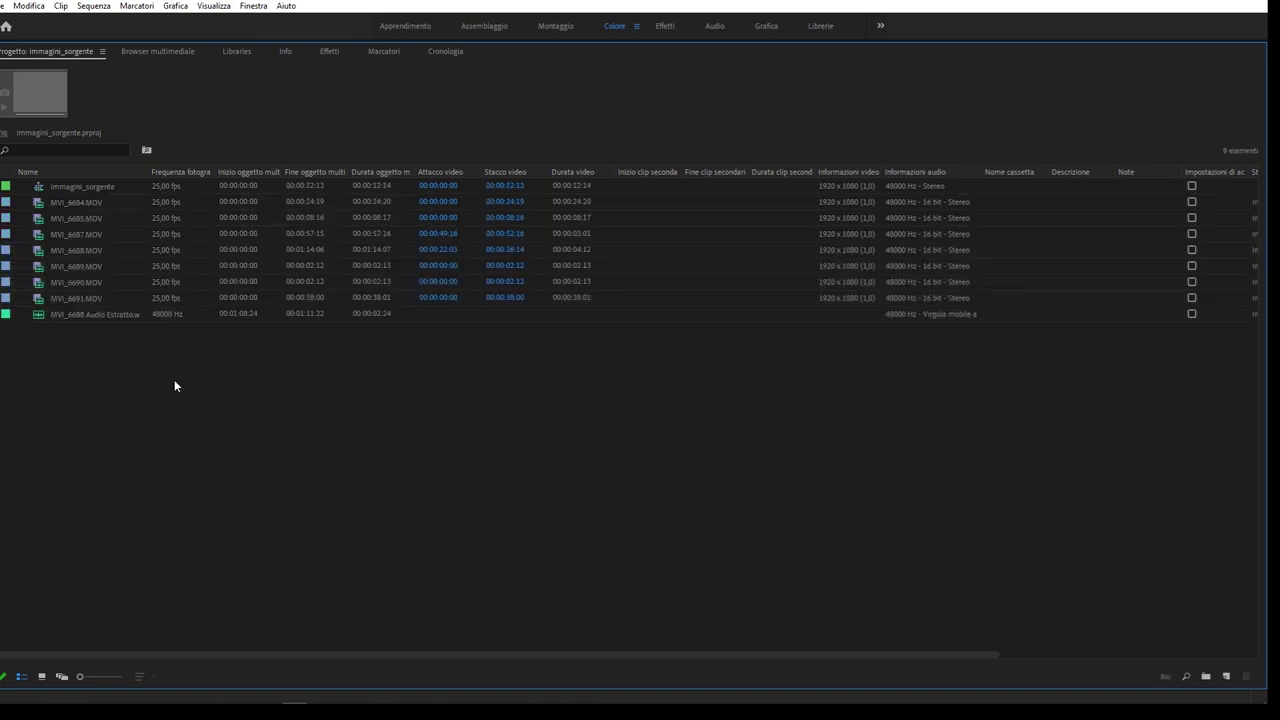
{"action": "key", "text": "grave"}
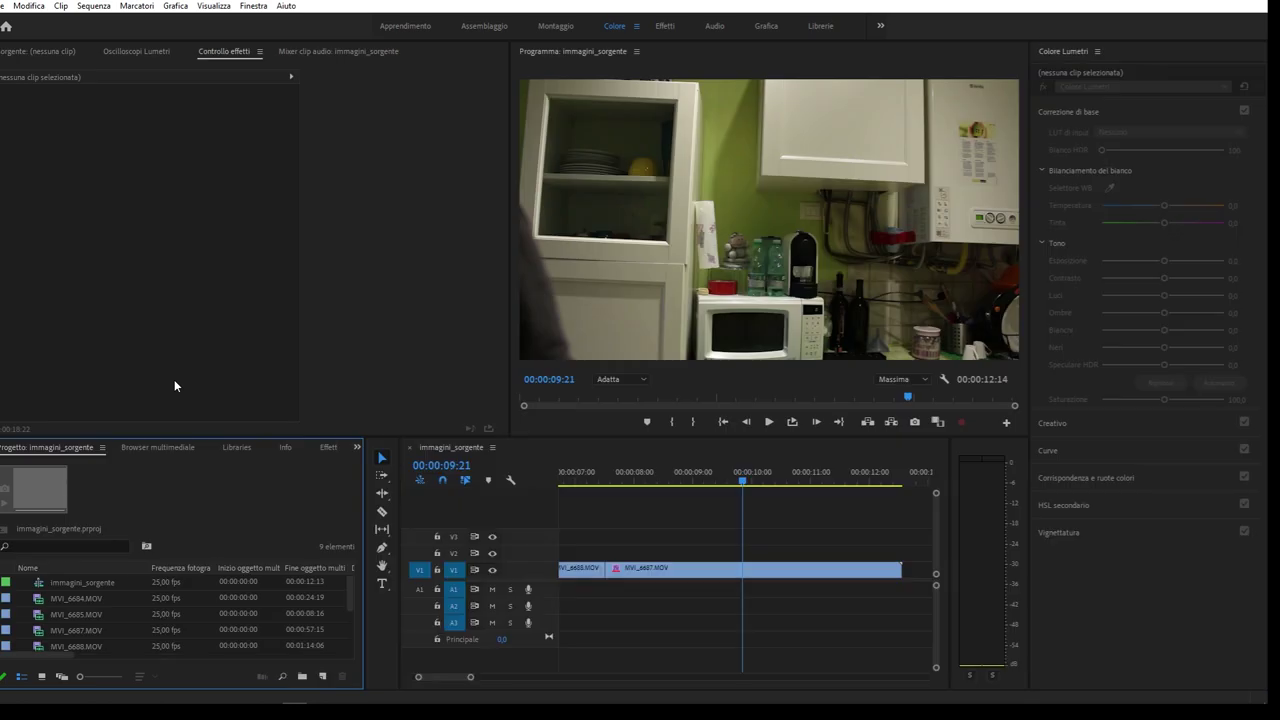
Inspect MVI_6685, MVI_6689 and MVI_6690 in the bin, deselect the timeline, and zoom out
{"action": "left_click_drag", "start_coordinate": [845, 535], "coordinate": [540, 622]}
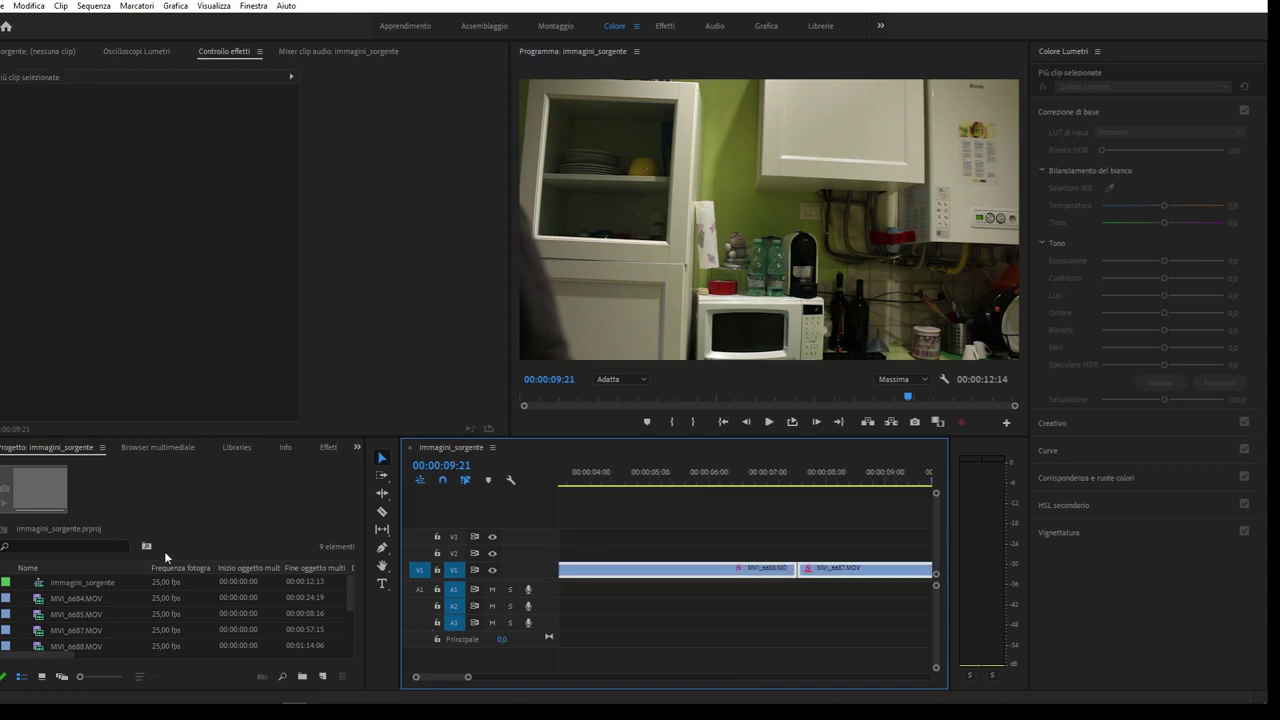
{"action": "left_click", "coordinate": [68, 589]}
{"action": "left_click", "coordinate": [68, 613]}
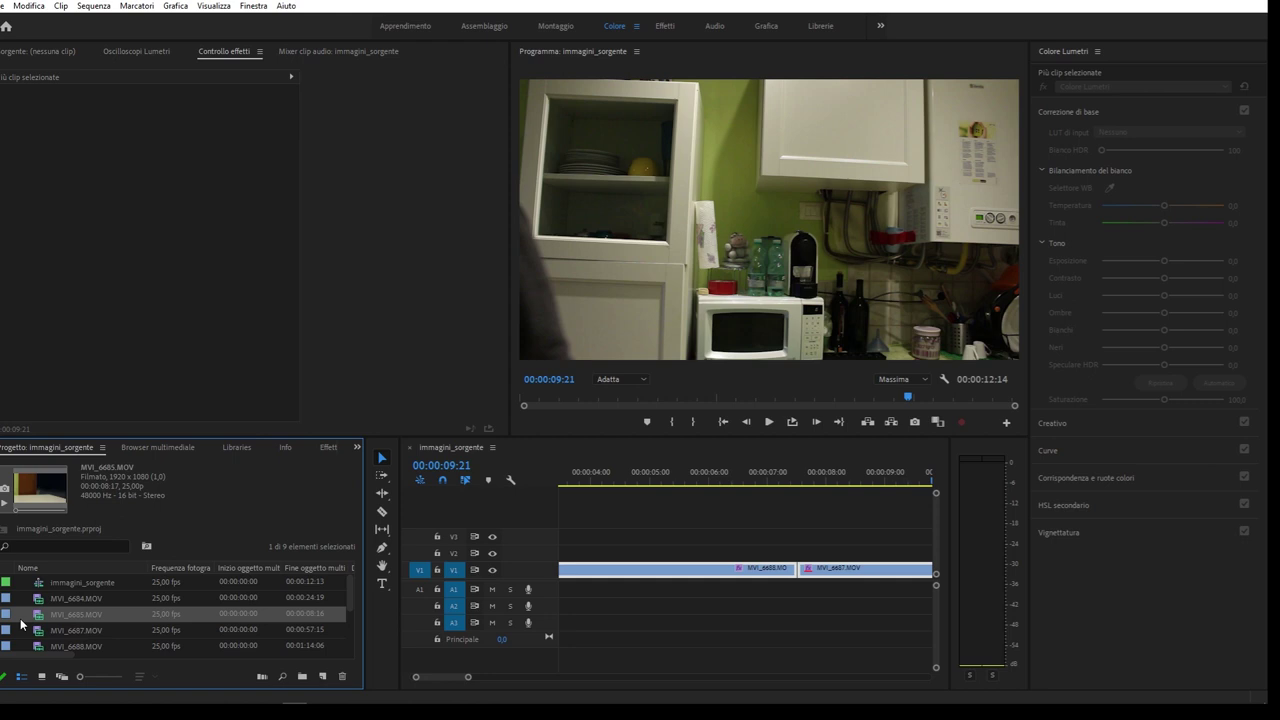
{"action": "scroll", "coordinate": [55, 608], "scroll_direction": "down", "scroll_amount": 3}
{"action": "left_click", "coordinate": [46, 610]}
{"action": "scroll", "coordinate": [46, 610], "scroll_direction": "down", "scroll_amount": 2}
{"action": "left_click", "coordinate": [643, 523]}
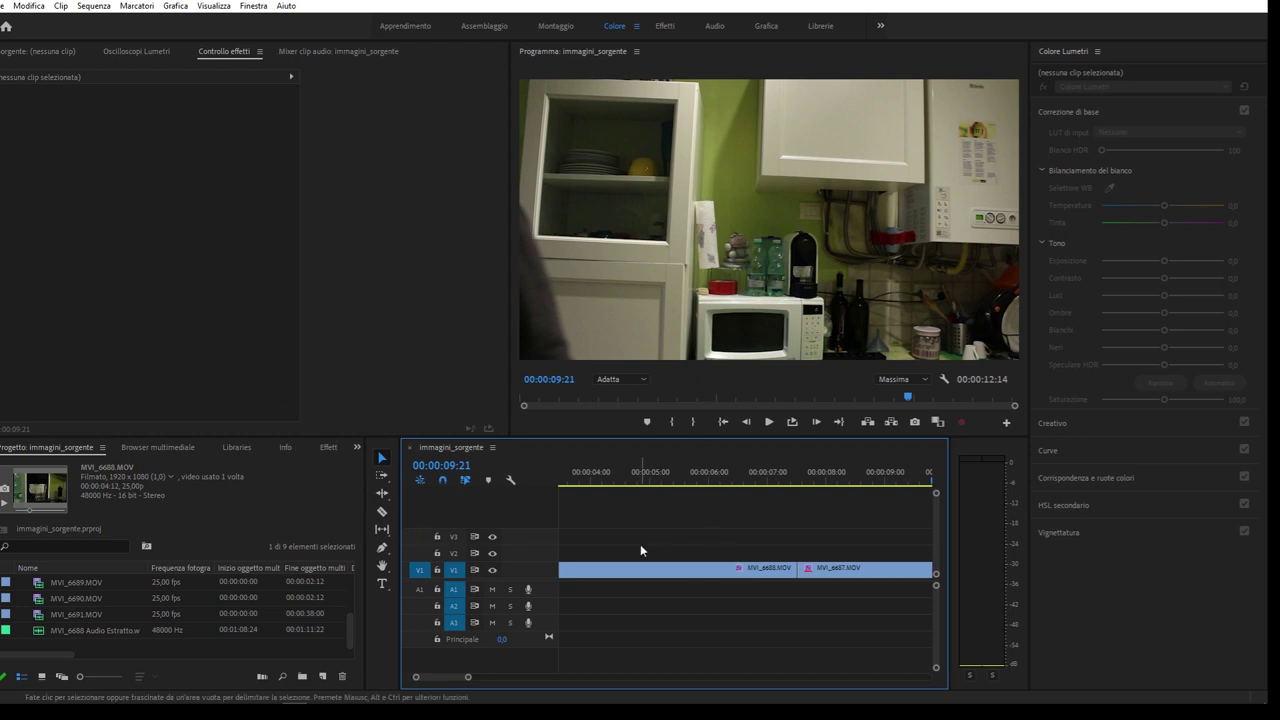
{"action": "key", "text": "minus"}
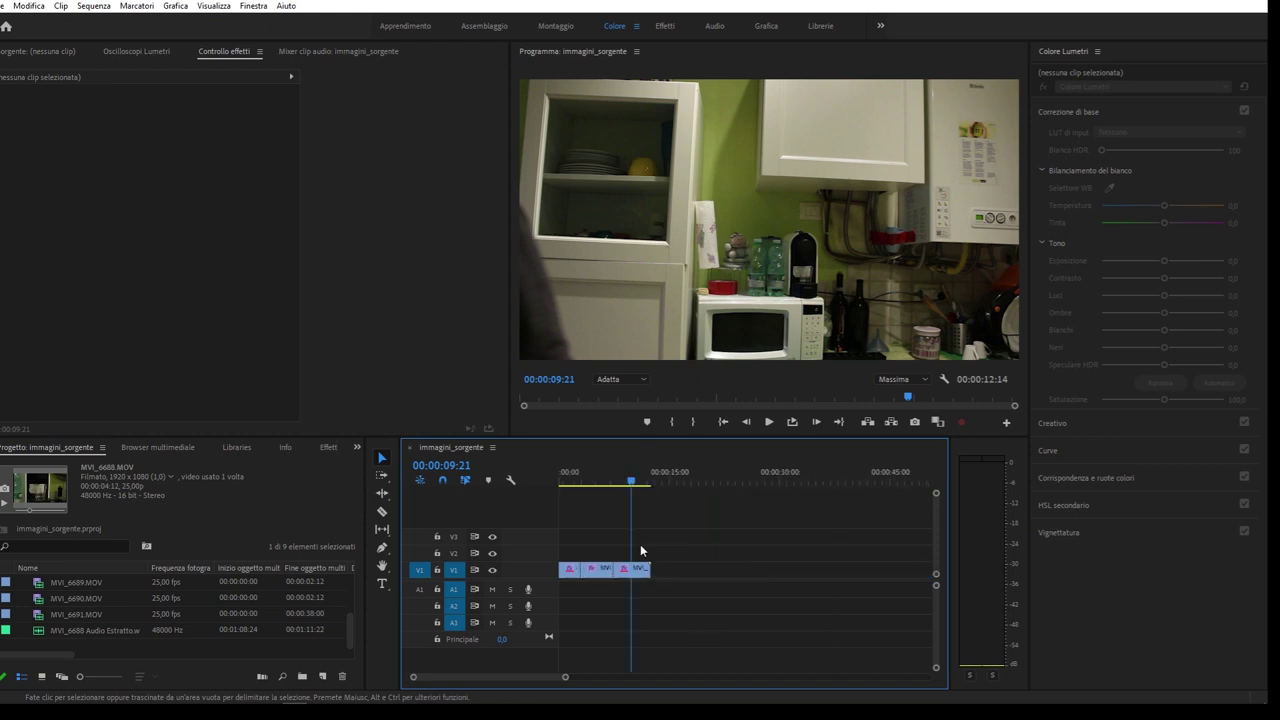
{"action": "left_click", "coordinate": [83, 600]}
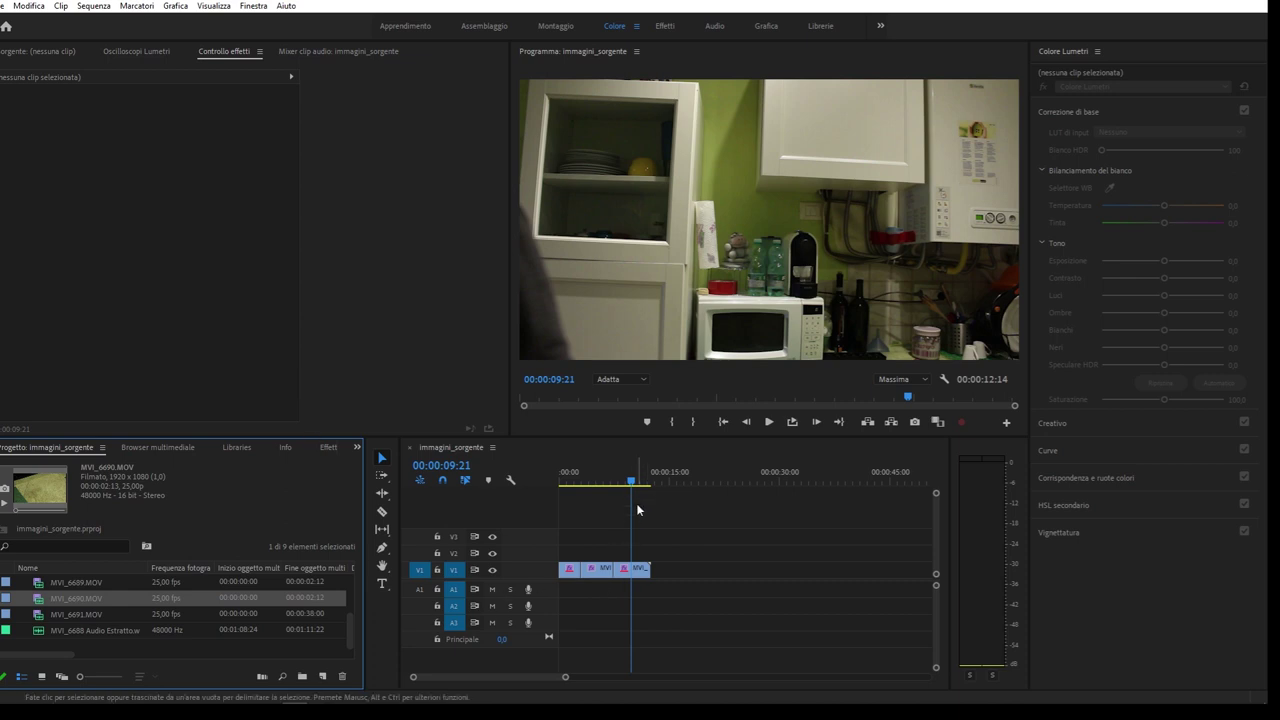
Zoom the timeline back in and select the first clip with the playhead at 00:00:01:08
{"action": "key", "text": "equal"}
{"action": "key", "text": "equal"}
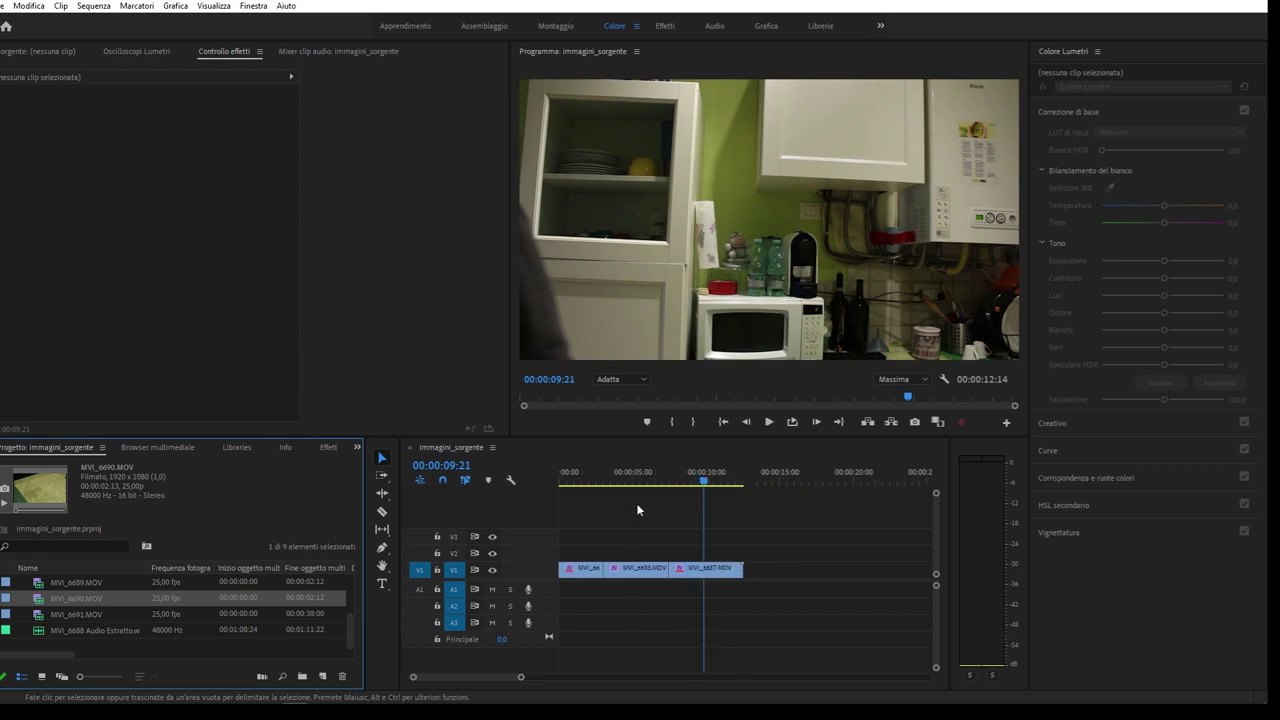
{"action": "key", "text": "Home"}
{"action": "left_click", "coordinate": [637, 503]}
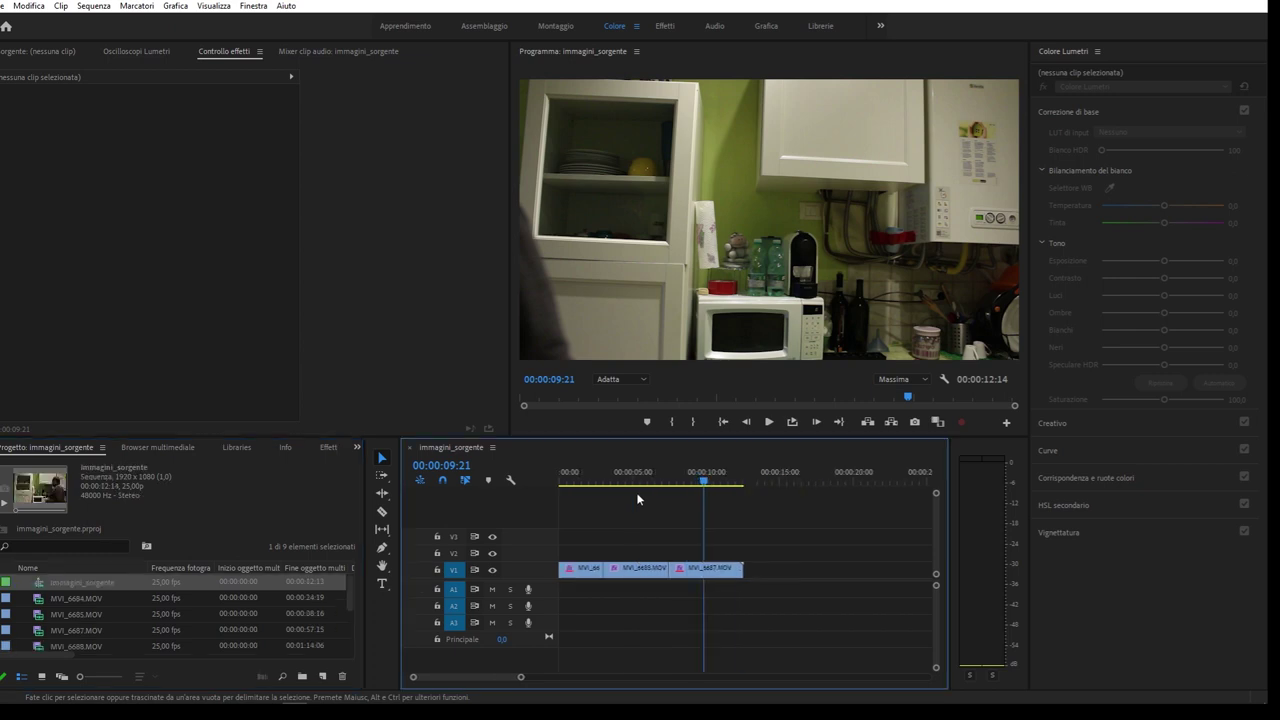
{"action": "key", "text": "Home"}
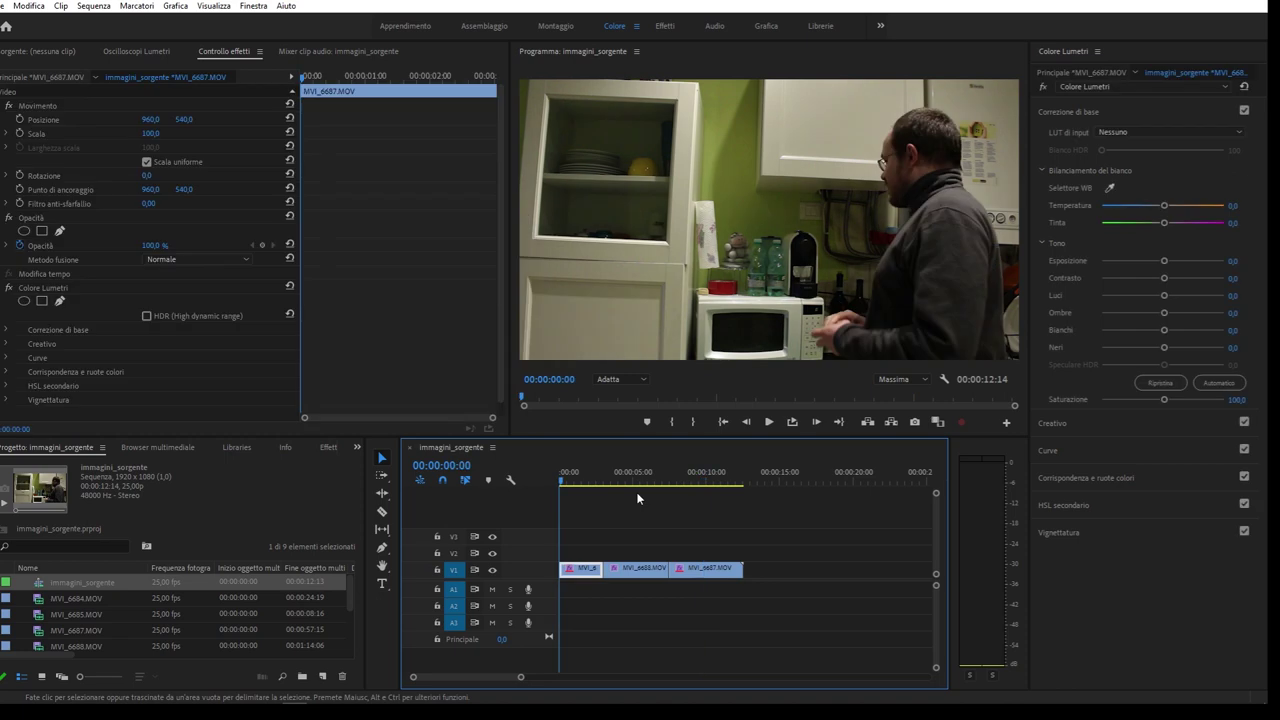
{"action": "left_click_drag", "start_coordinate": [736, 522], "coordinate": [570, 592]}
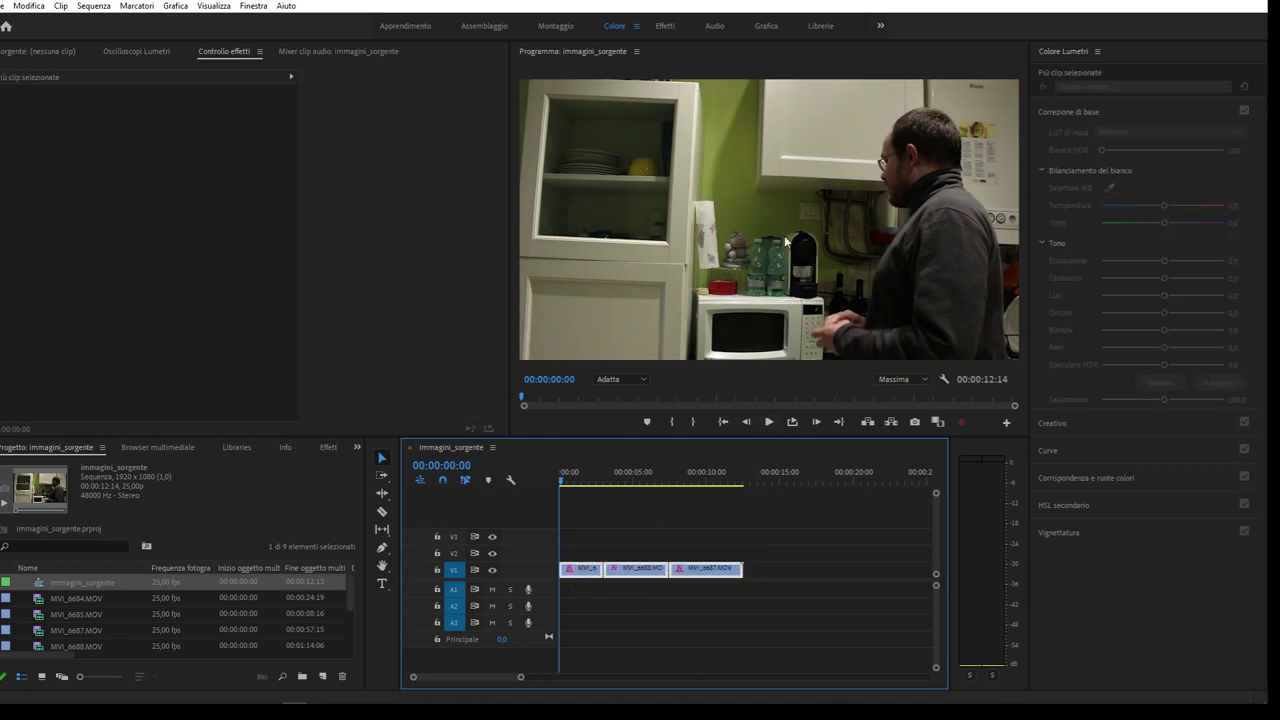
{"action": "left_click", "coordinate": [643, 540]}
{"action": "left_click", "coordinate": [585, 569]}
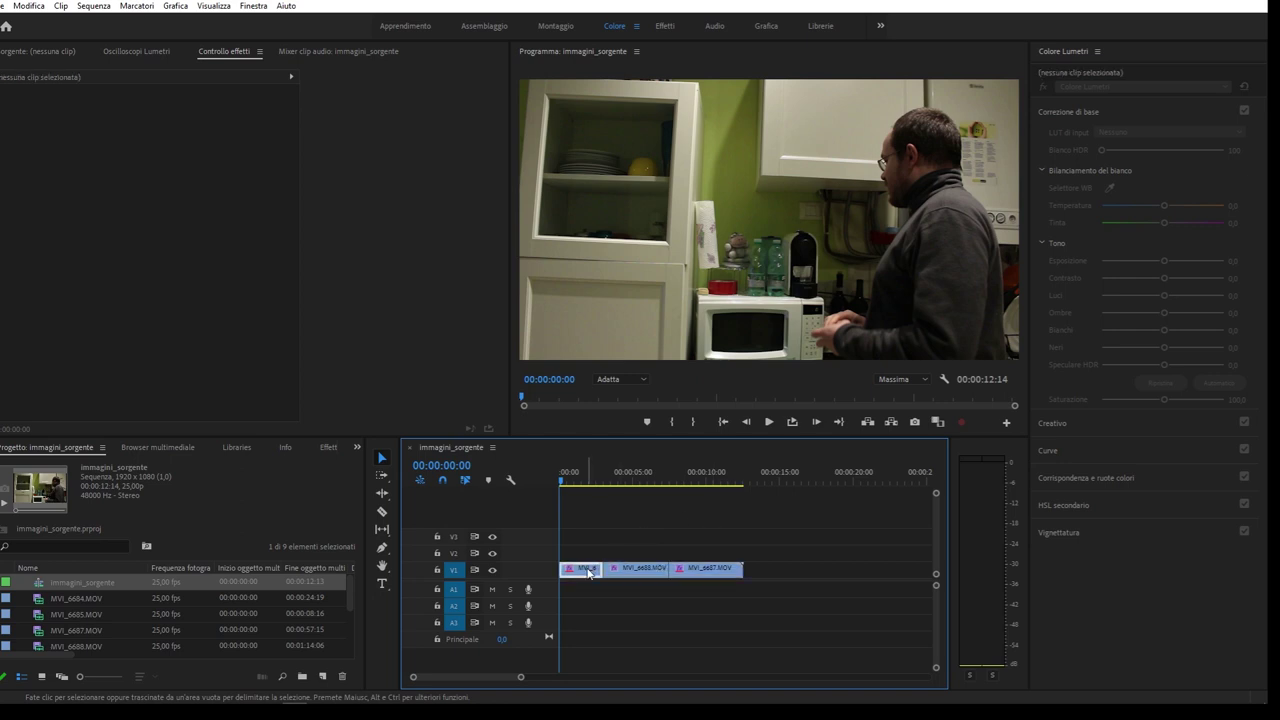
{"action": "left_click", "coordinate": [578, 481]}
{"action": "left_click", "coordinate": [580, 483]}
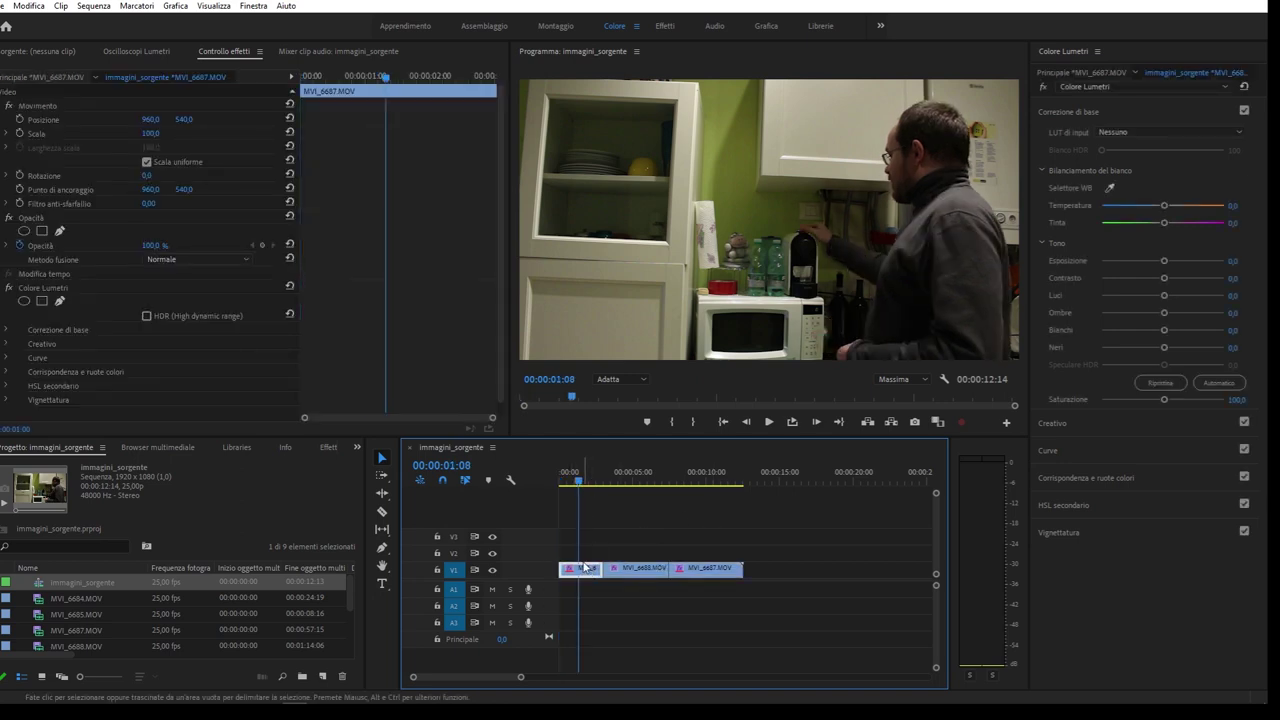
Set the playhead to 00:00:01:09 and show the 'Principale *MVI_6687.MOV' master clip effects
{"action": "left_click", "coordinate": [705, 568]}
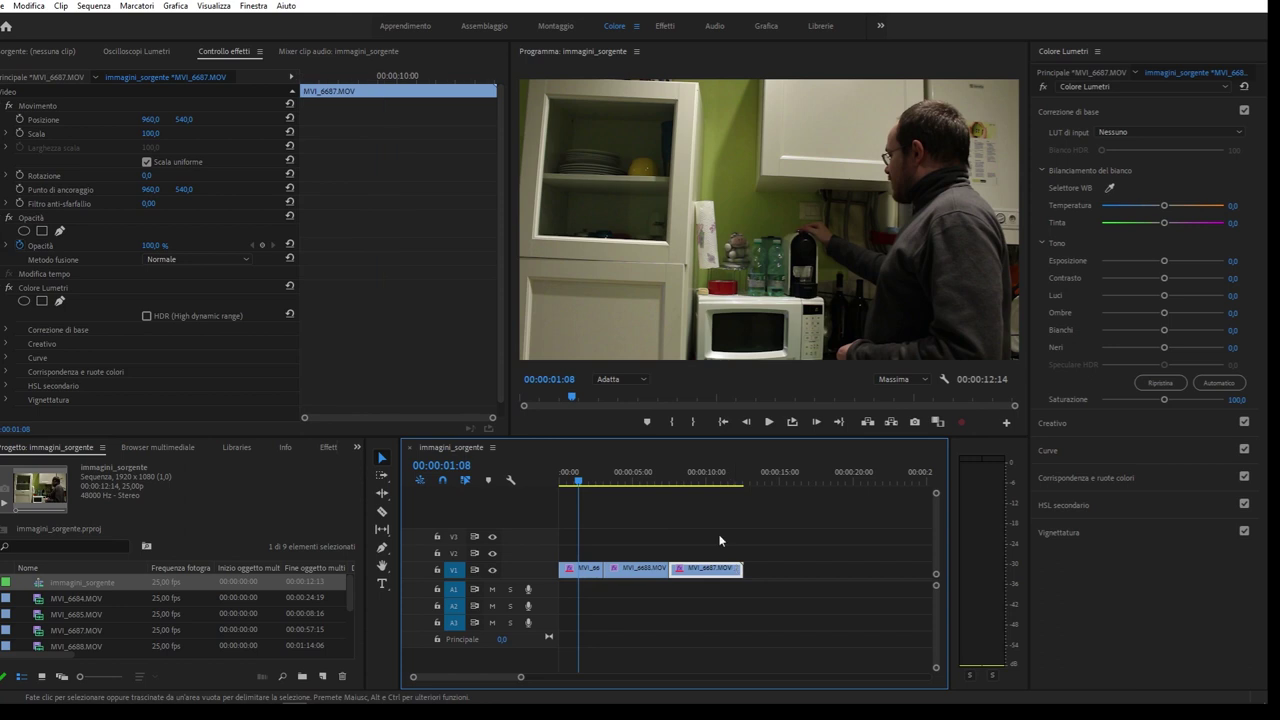
{"action": "left_click", "coordinate": [694, 471]}
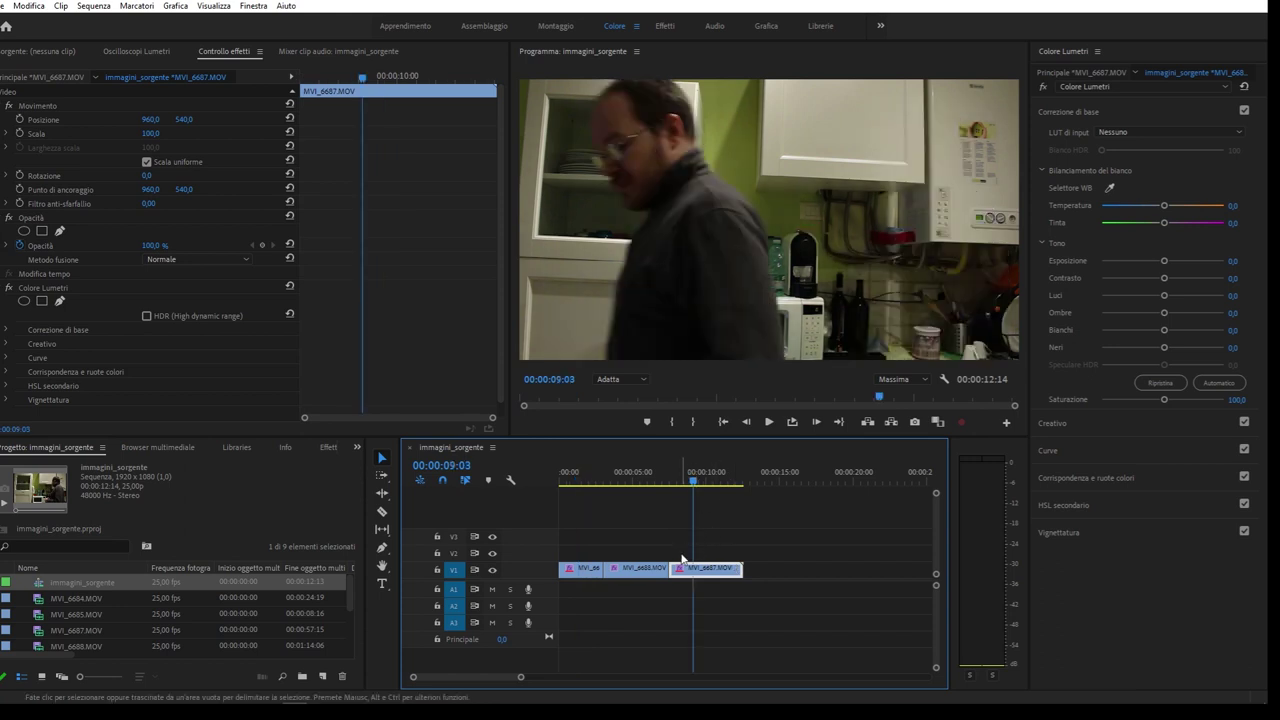
{"action": "left_click", "coordinate": [598, 568]}
{"action": "left_click", "coordinate": [703, 572]}
{"action": "left_click", "coordinate": [582, 568]}
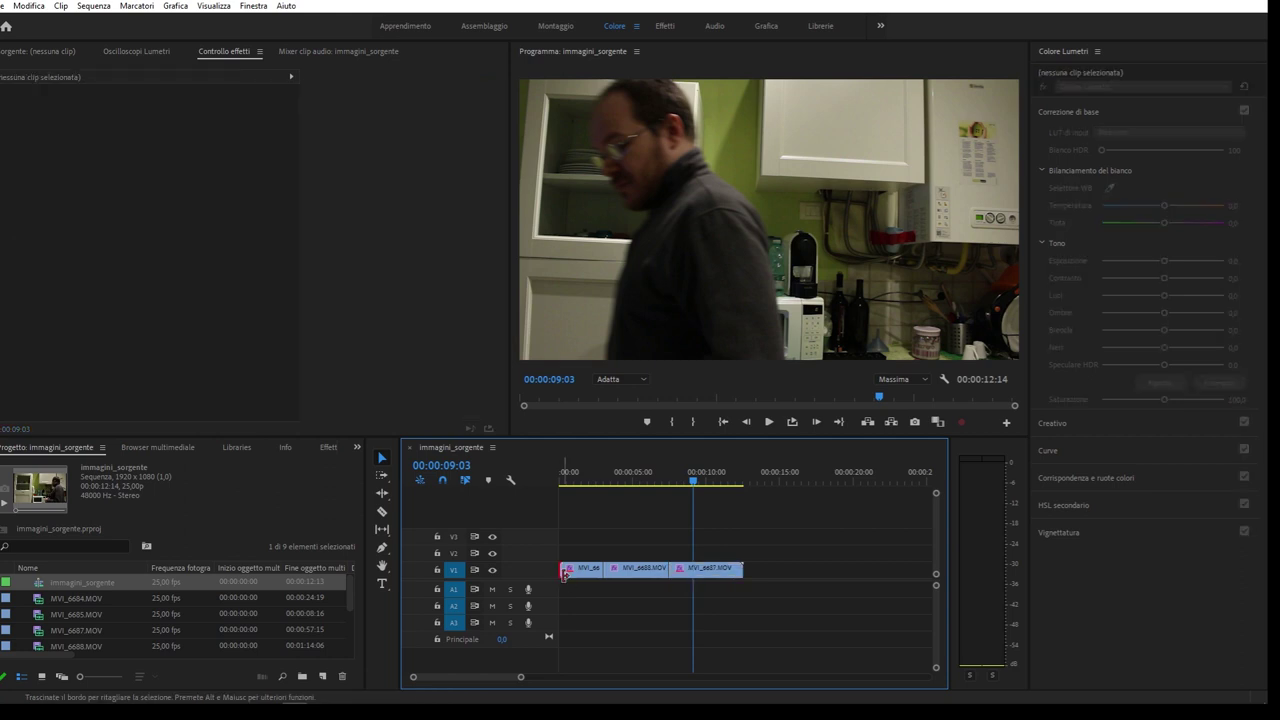
{"action": "left_click", "coordinate": [685, 576]}
{"action": "left_click", "coordinate": [594, 579]}
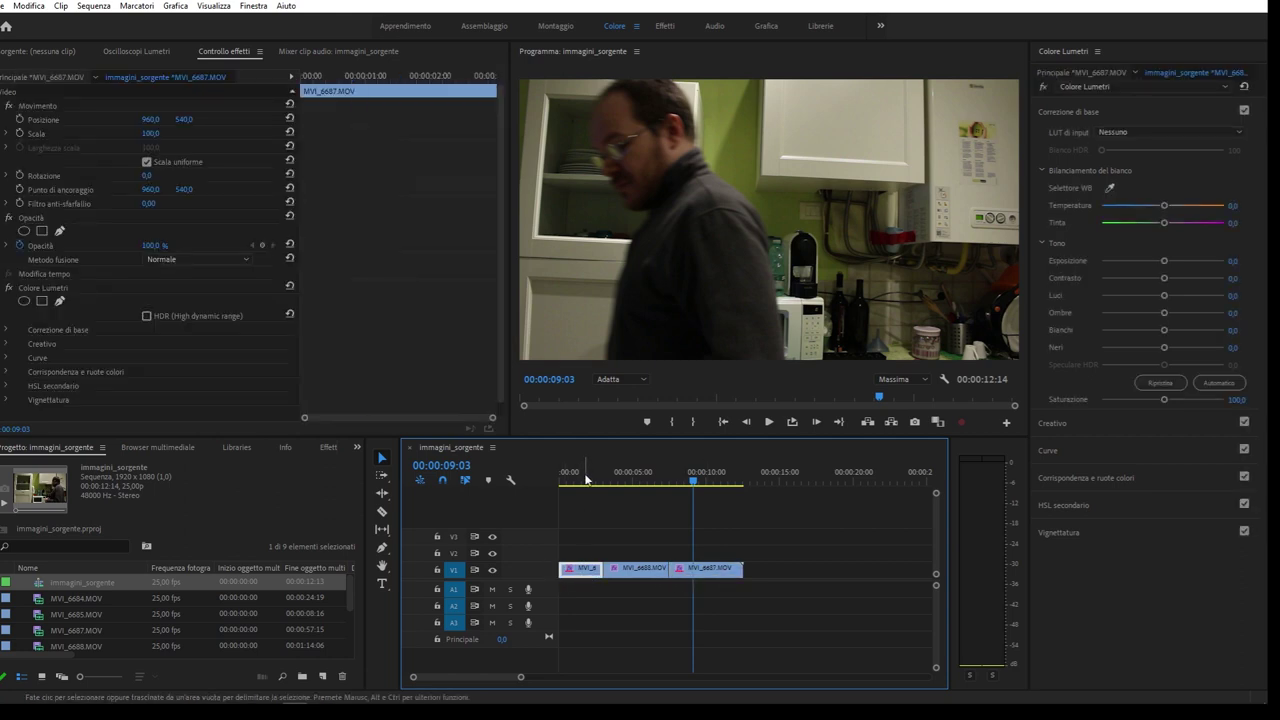
{"action": "left_click", "coordinate": [582, 484]}
{"action": "left_click_drag", "start_coordinate": [582, 487], "coordinate": [579, 487]}
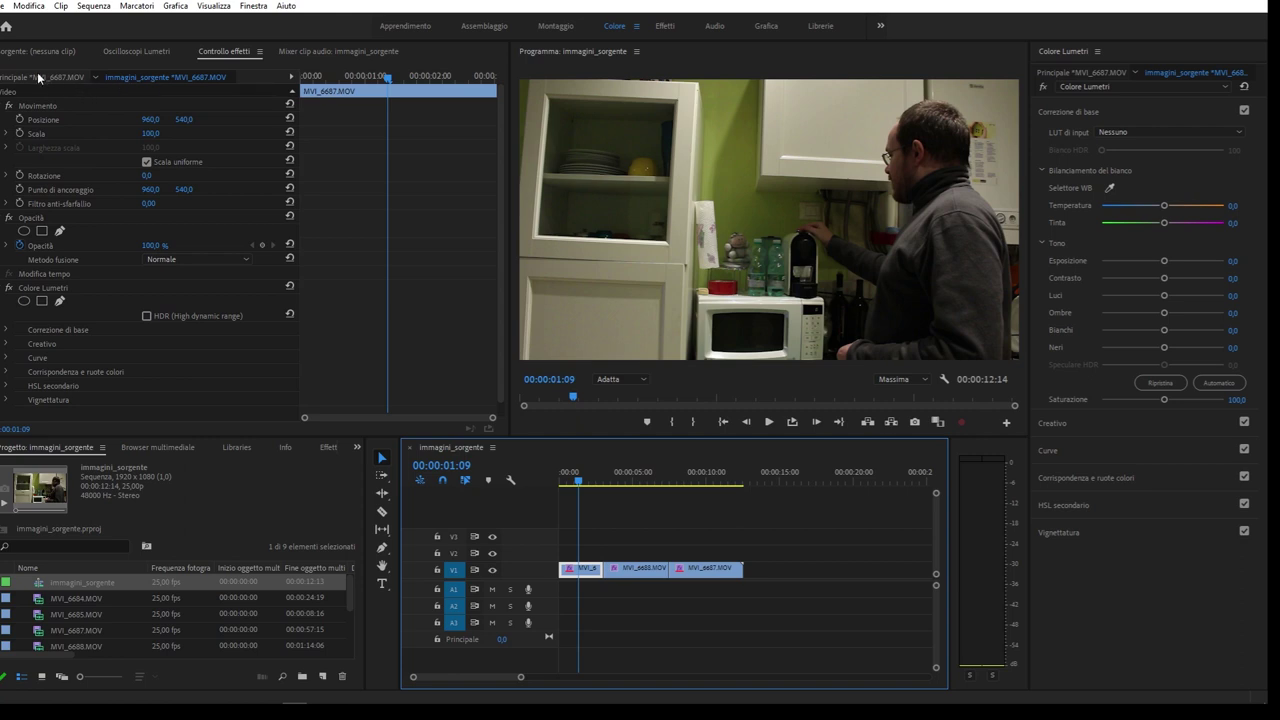
{"action": "left_click", "coordinate": [241, 145]}
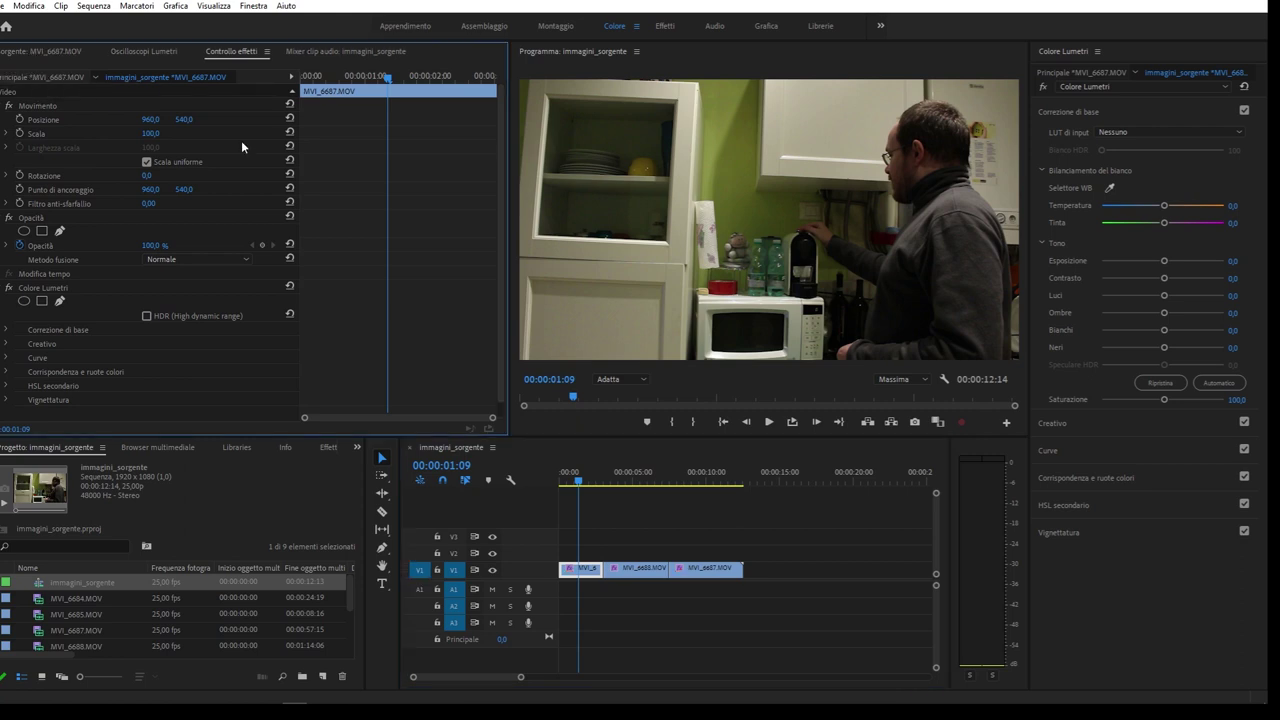
{"action": "left_click", "coordinate": [40, 78]}
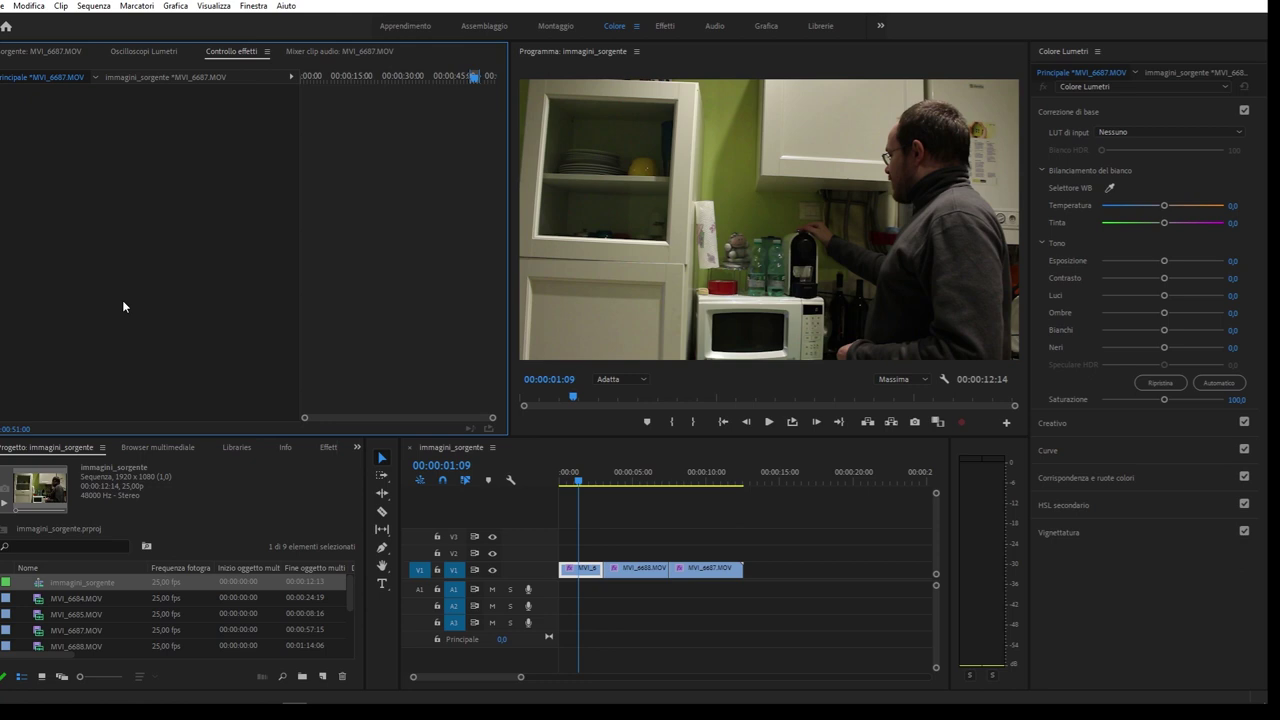
Apply Colore Lumetri to the MVI_6687.MOV master clip: Temperatura -39, Tinta 25, Esposizione 0,4, Contrasto 2
{"action": "left_click", "coordinate": [328, 447]}
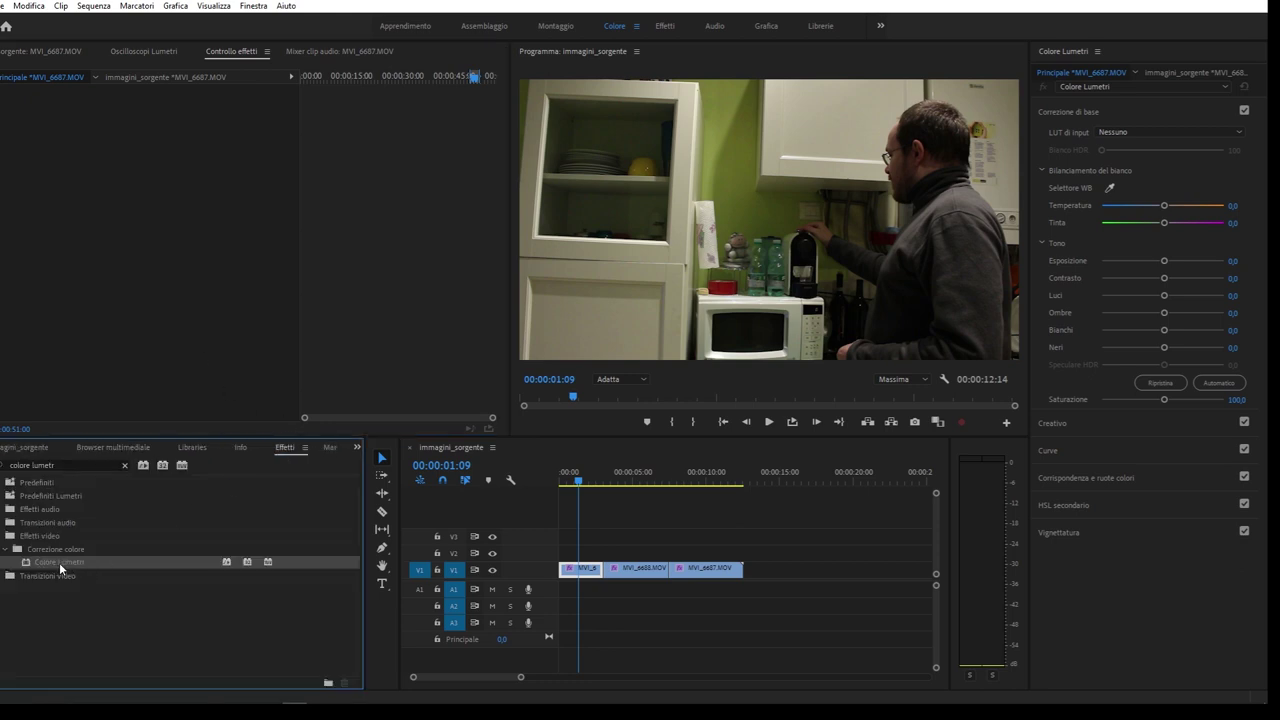
{"action": "left_click_drag", "start_coordinate": [57, 562], "coordinate": [105, 148]}
{"action": "left_click_drag", "start_coordinate": [14, 80], "coordinate": [164, 170]}
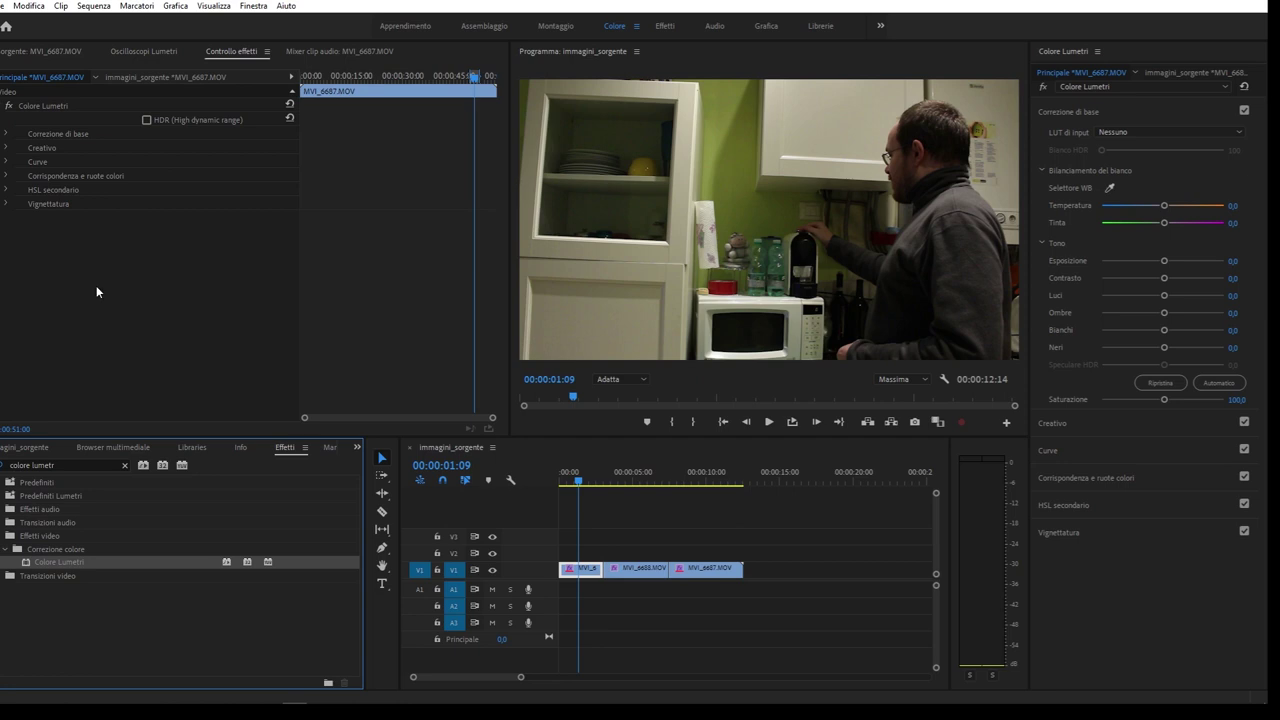
{"action": "left_click", "coordinate": [6, 133]}
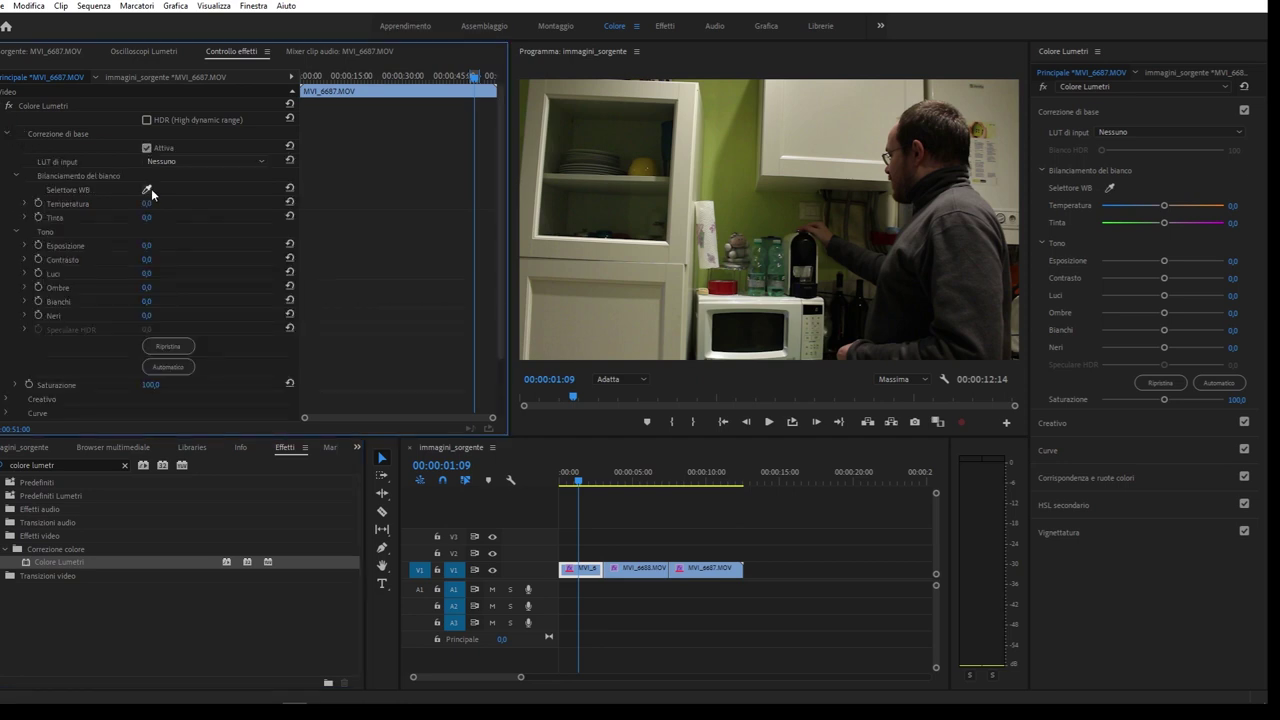
{"action": "mouse_move", "coordinate": [146, 203]}
{"action": "left_mouse_down"}
{"action": "mouse_move", "coordinate": [108, 203]}
{"action": "mouse_move", "coordinate": [166, 218]}
{"action": "left_mouse_up"}
{"action": "mouse_move", "coordinate": [151, 246]}
{"action": "left_mouse_down"}
{"action": "mouse_move", "coordinate": [178, 262]}
{"action": "mouse_move", "coordinate": [139, 246]}
{"action": "left_mouse_up"}
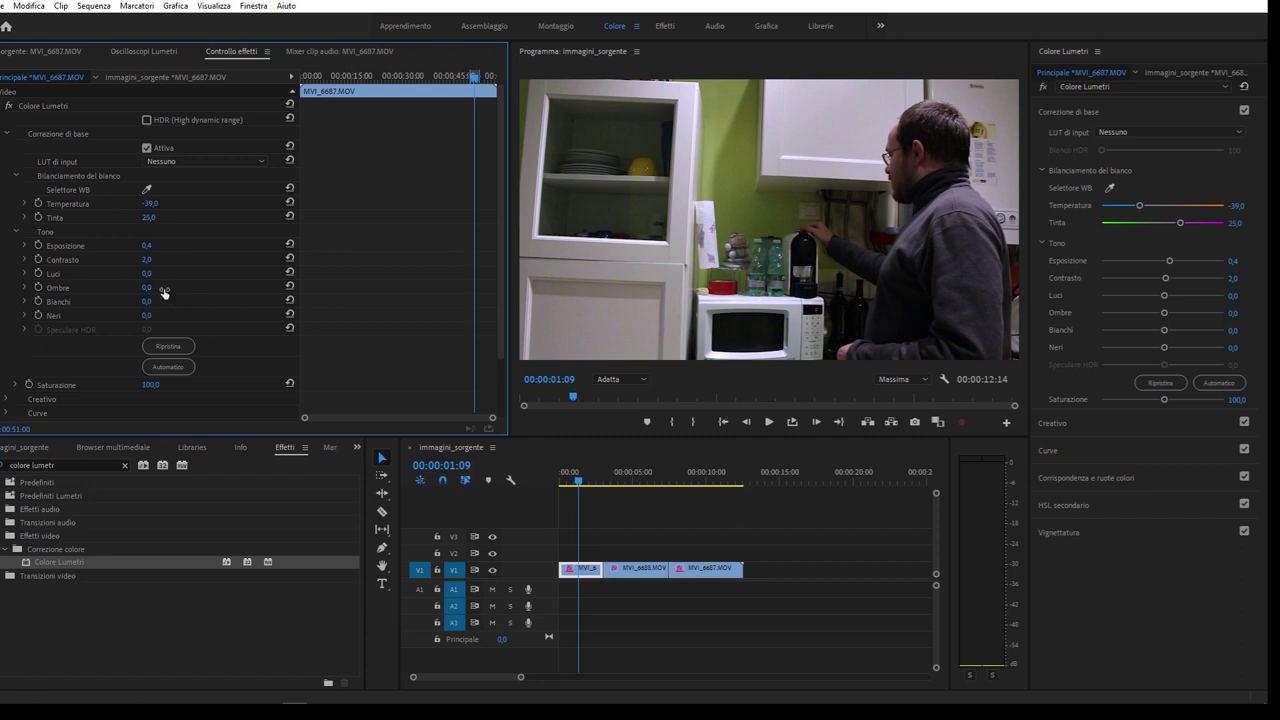
{"action": "left_click", "coordinate": [150, 273]}
{"action": "left_click", "coordinate": [256, 284]}
{"action": "left_click", "coordinate": [43, 102]}
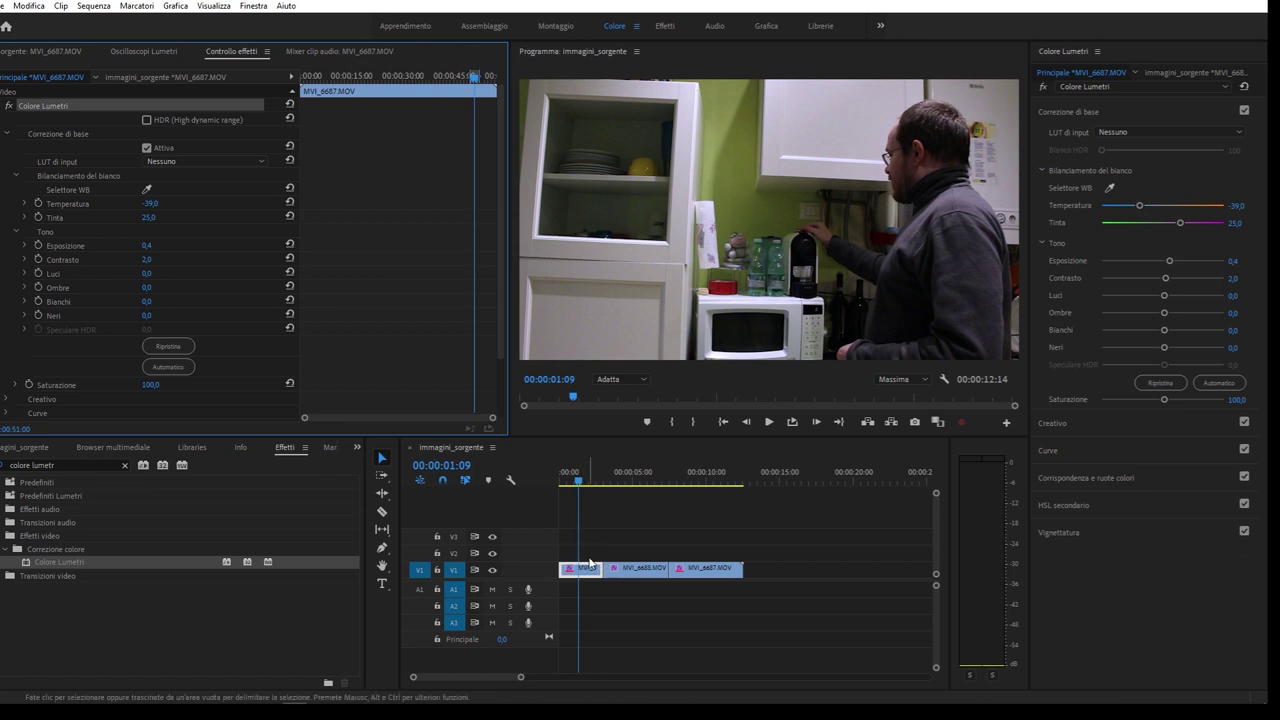
Select the first clip and scrub the third clip between 00:00:09:22 and 00:00:11:05
{"action": "left_click_drag", "start_coordinate": [590, 549], "coordinate": [576, 580]}
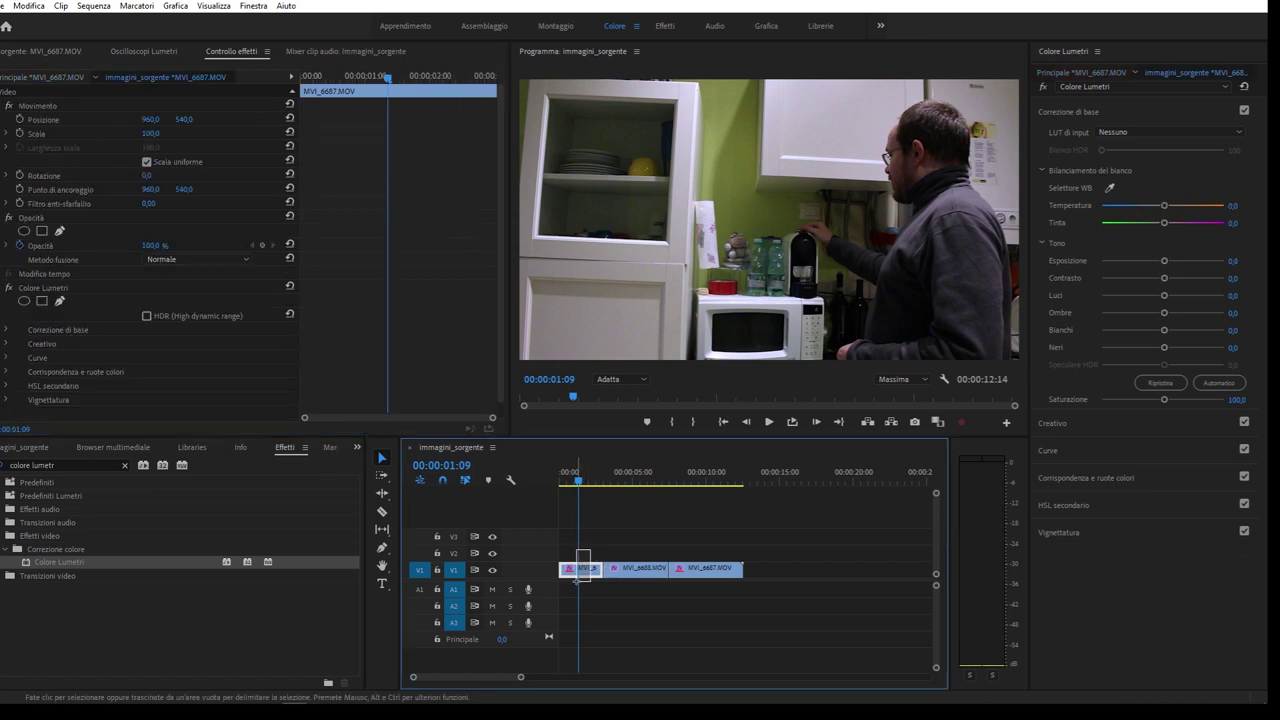
{"action": "left_click_drag", "start_coordinate": [577, 580], "coordinate": [571, 590]}
{"action": "left_click", "coordinate": [709, 477]}
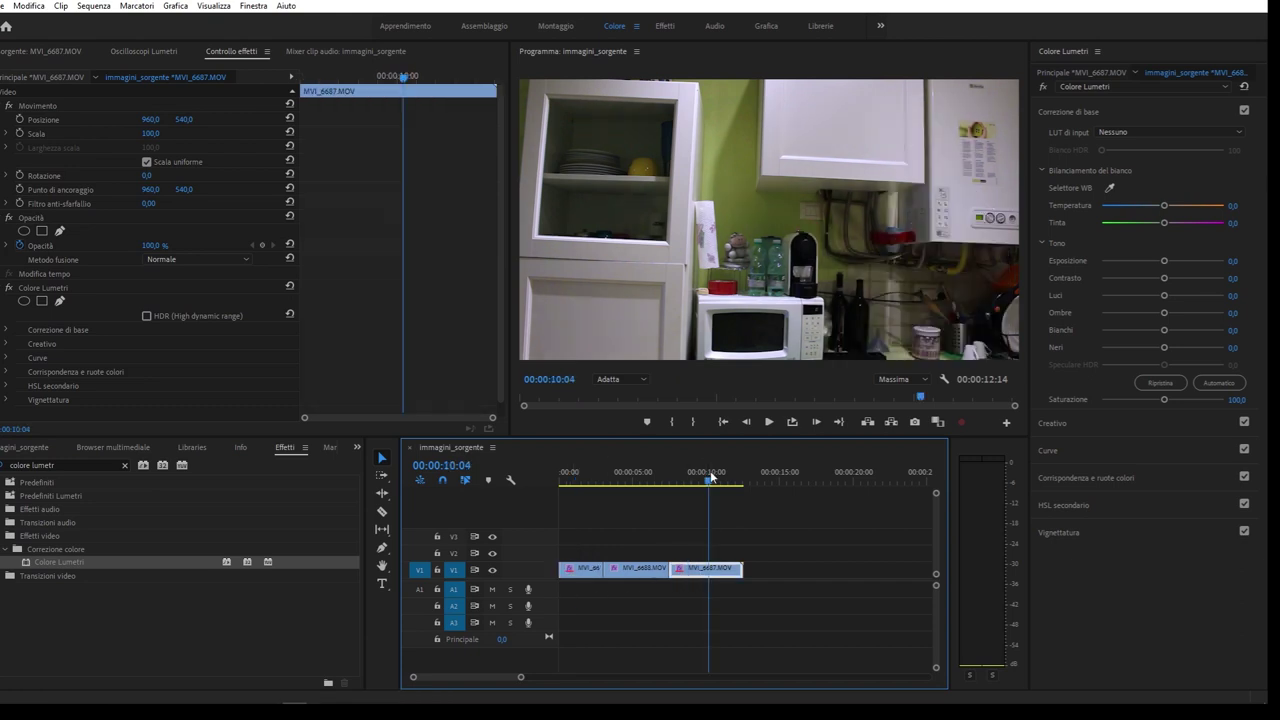
{"action": "left_click", "coordinate": [582, 479]}
{"action": "left_click", "coordinate": [726, 479]}
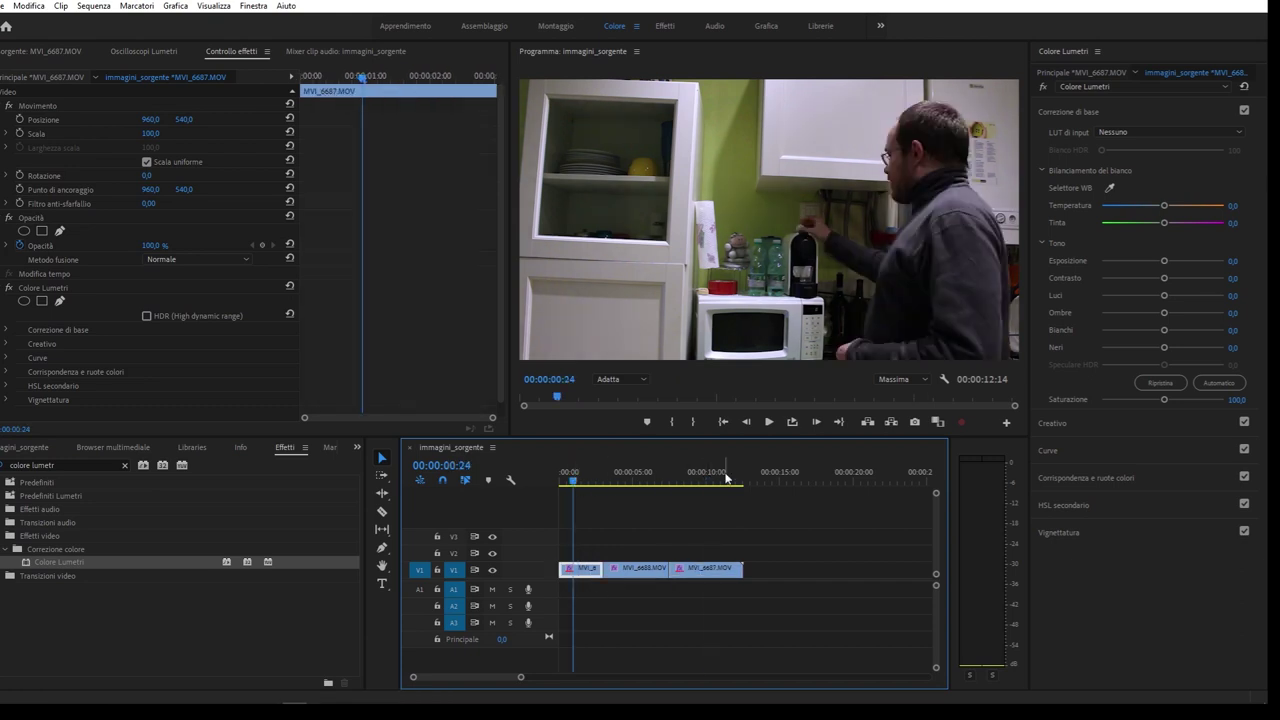
{"action": "left_click", "coordinate": [586, 479]}
{"action": "left_click", "coordinate": [704, 479]}
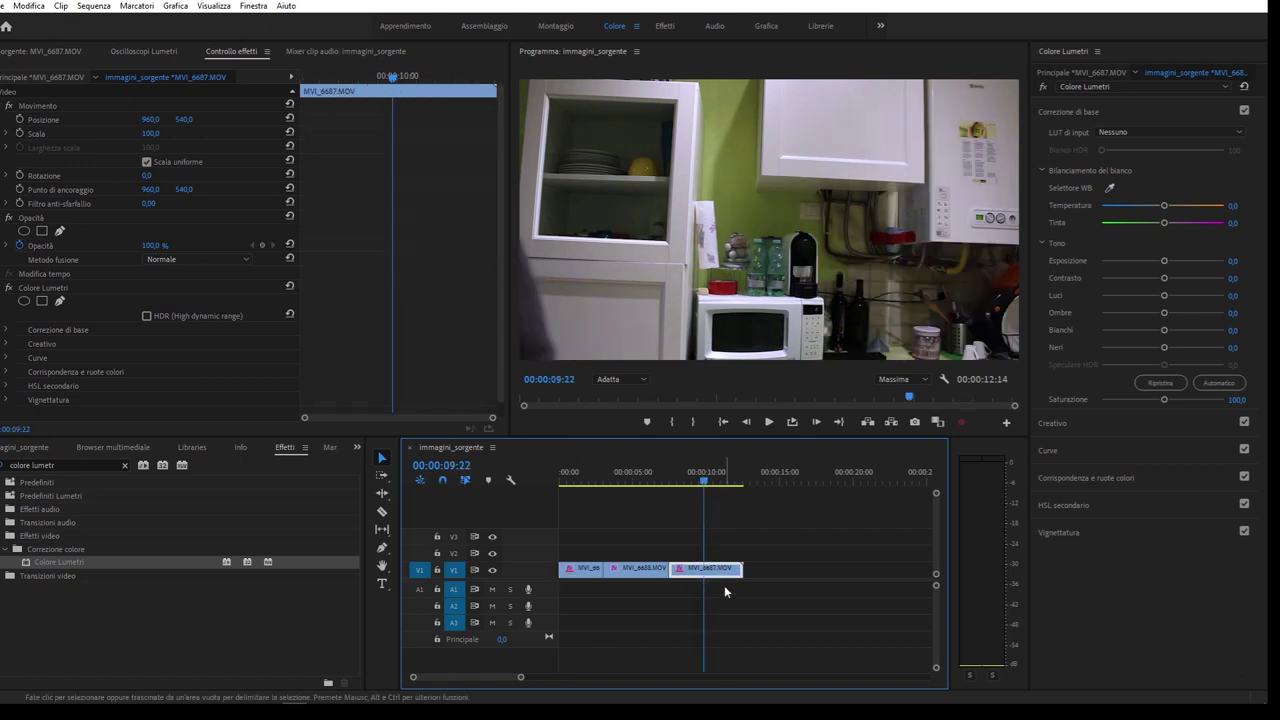
Select the coffee-machine clip MVI_6688.MOV and show it at 00:00:05:00
{"action": "left_click_drag", "start_coordinate": [752, 546], "coordinate": [711, 596]}
{"action": "left_click", "coordinate": [578, 569]}
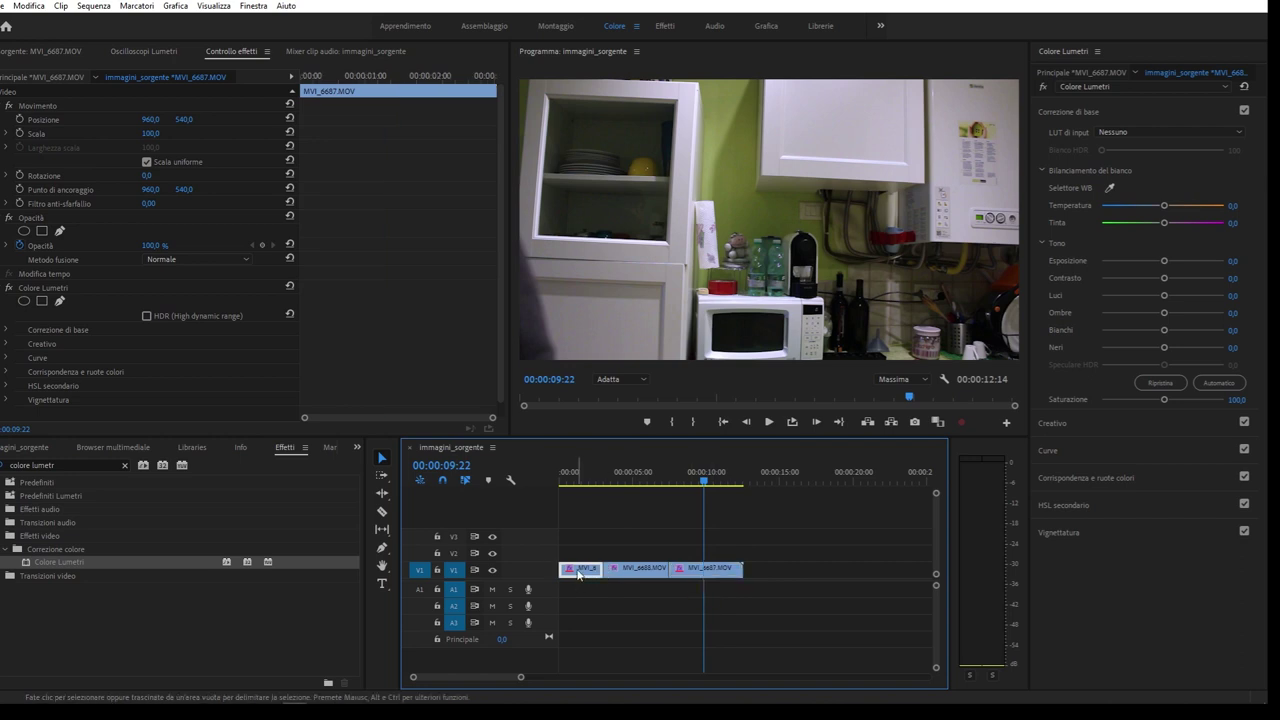
{"action": "left_click", "coordinate": [627, 573]}
{"action": "left_click", "coordinate": [632, 484]}
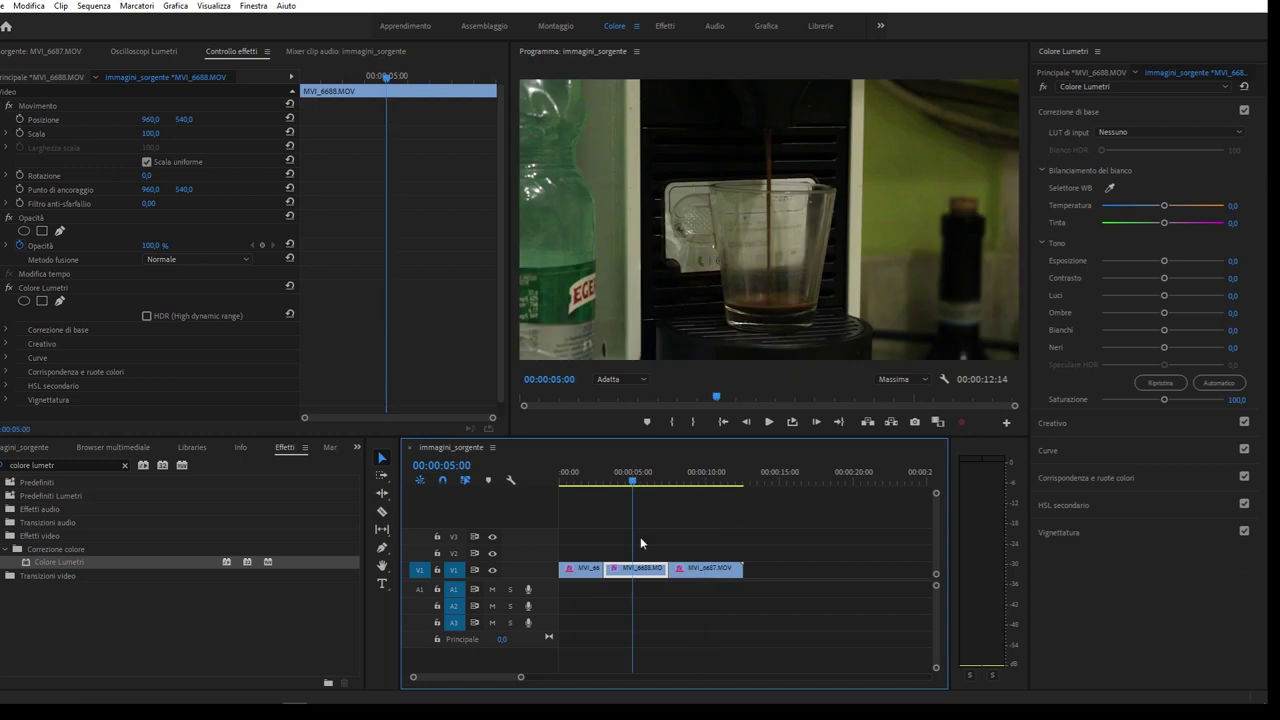
Load MVI_6688 in the Source monitor and append the coffee-pouring shot after MVI_6687
{"action": "right_click", "coordinate": [636, 573]}
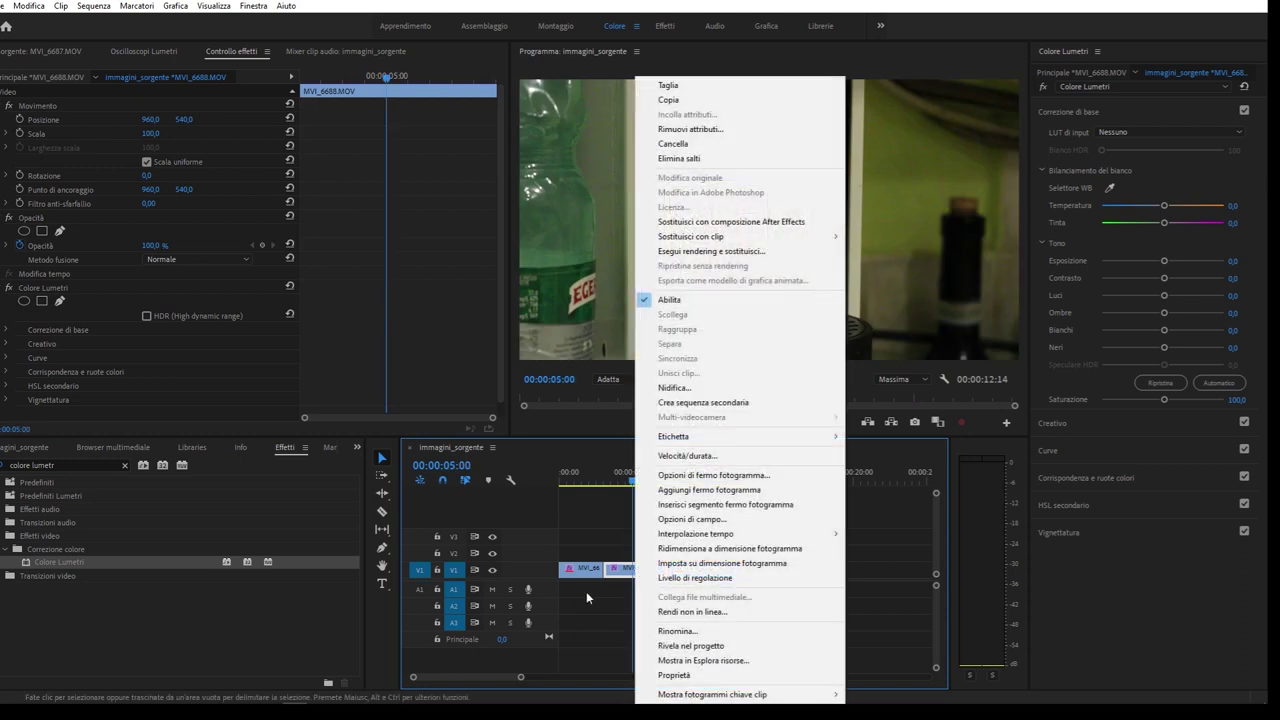
{"action": "left_click", "coordinate": [690, 645]}
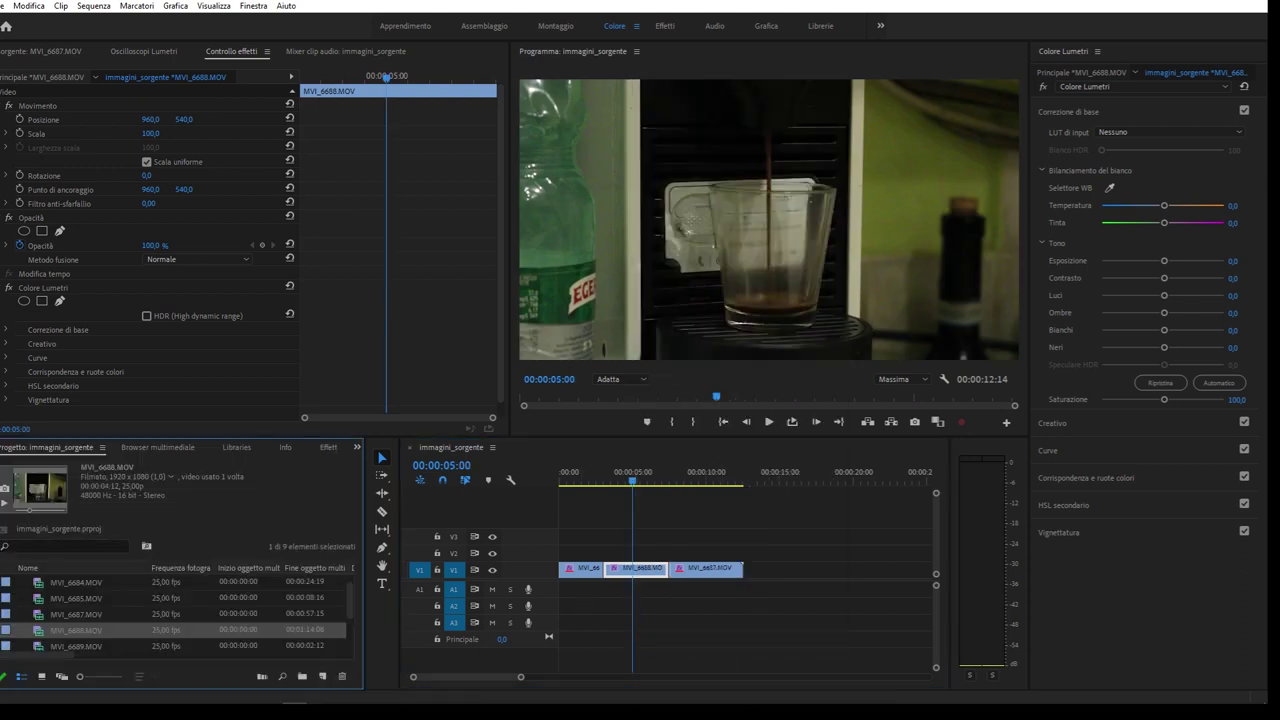
{"action": "double_click", "coordinate": [44, 629]}
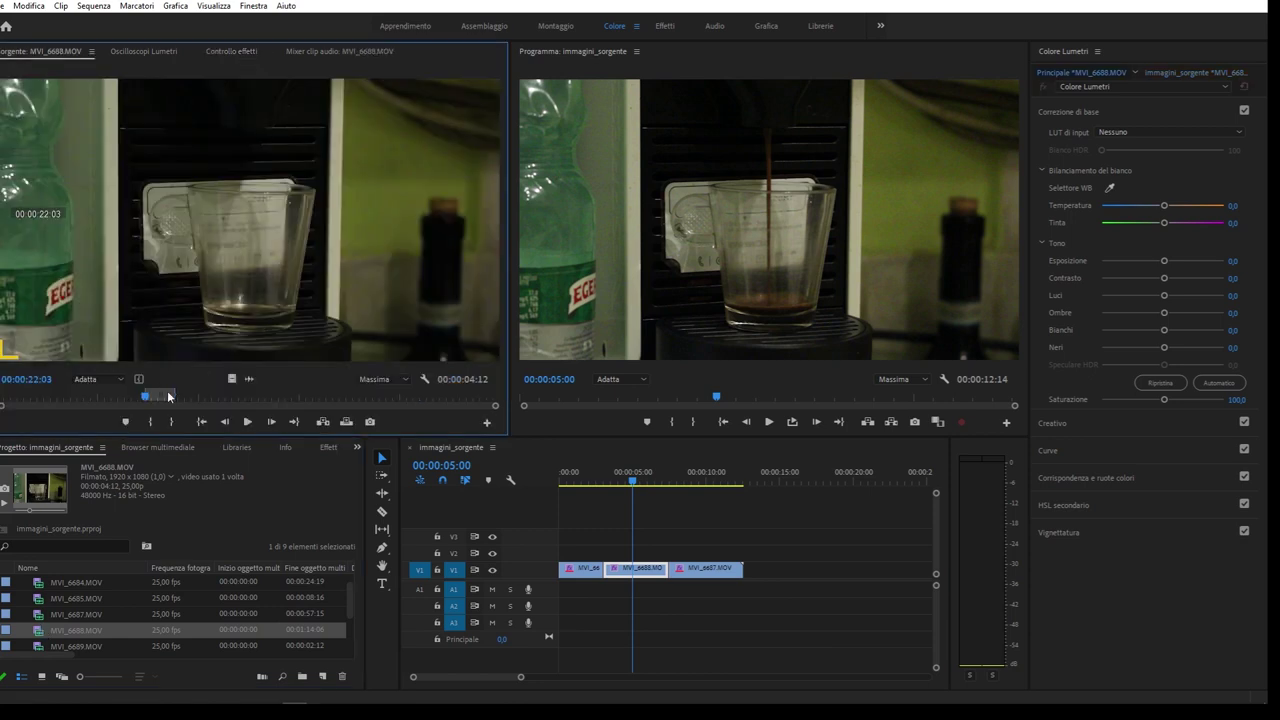
{"action": "left_click_drag", "start_coordinate": [153, 398], "coordinate": [166, 395]}
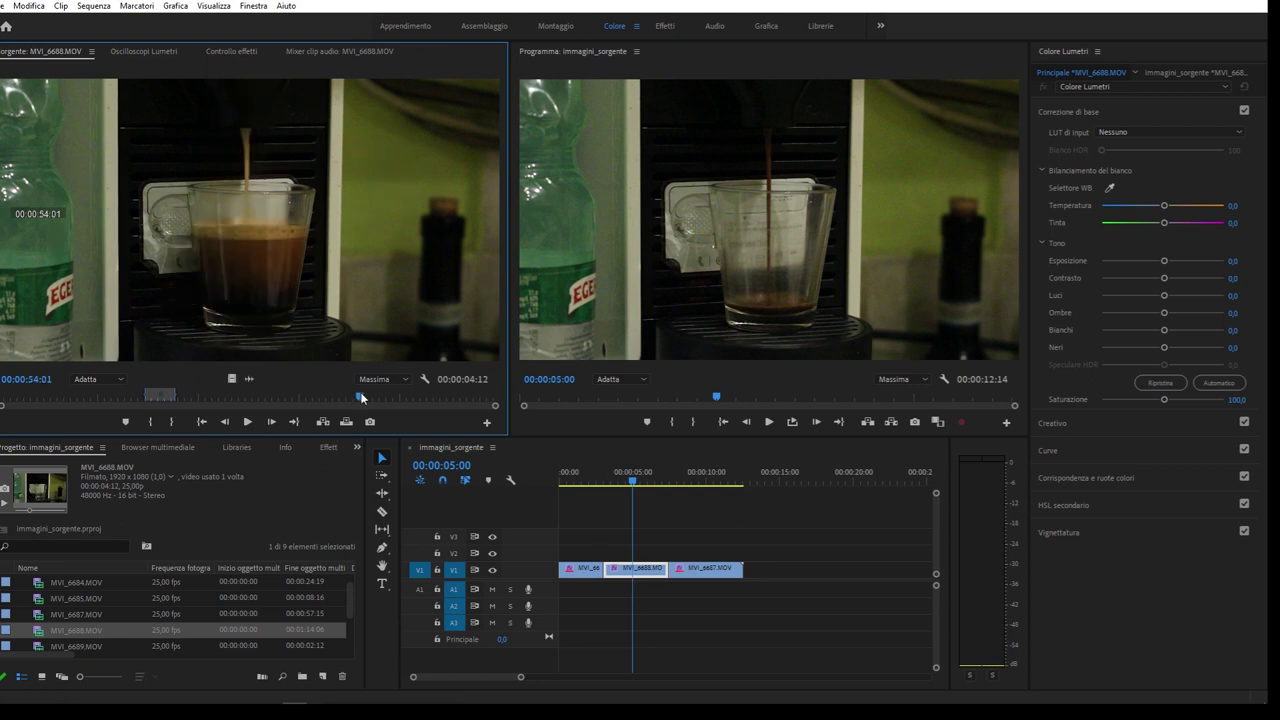
{"action": "key", "text": "i"}
{"action": "key", "text": "o"}
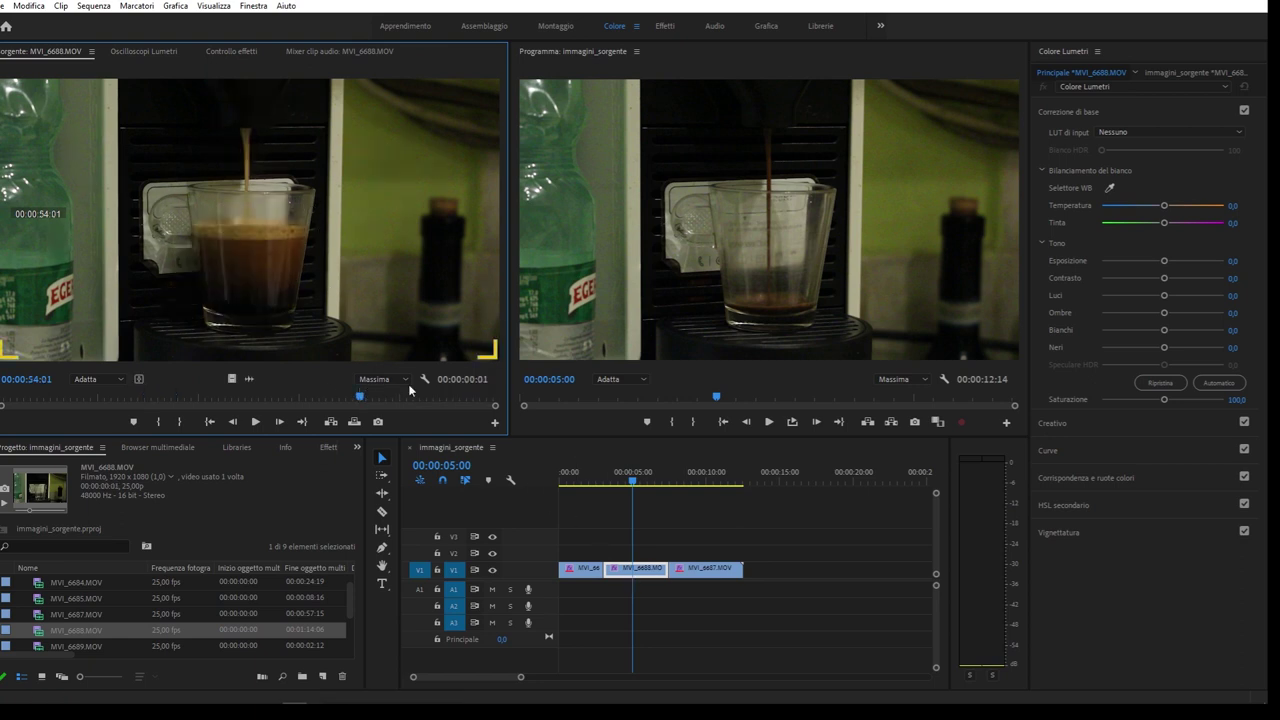
{"action": "left_click", "coordinate": [382, 401]}
{"action": "key", "text": "o"}
{"action": "left_click_drag", "start_coordinate": [376, 361], "coordinate": [759, 574]}
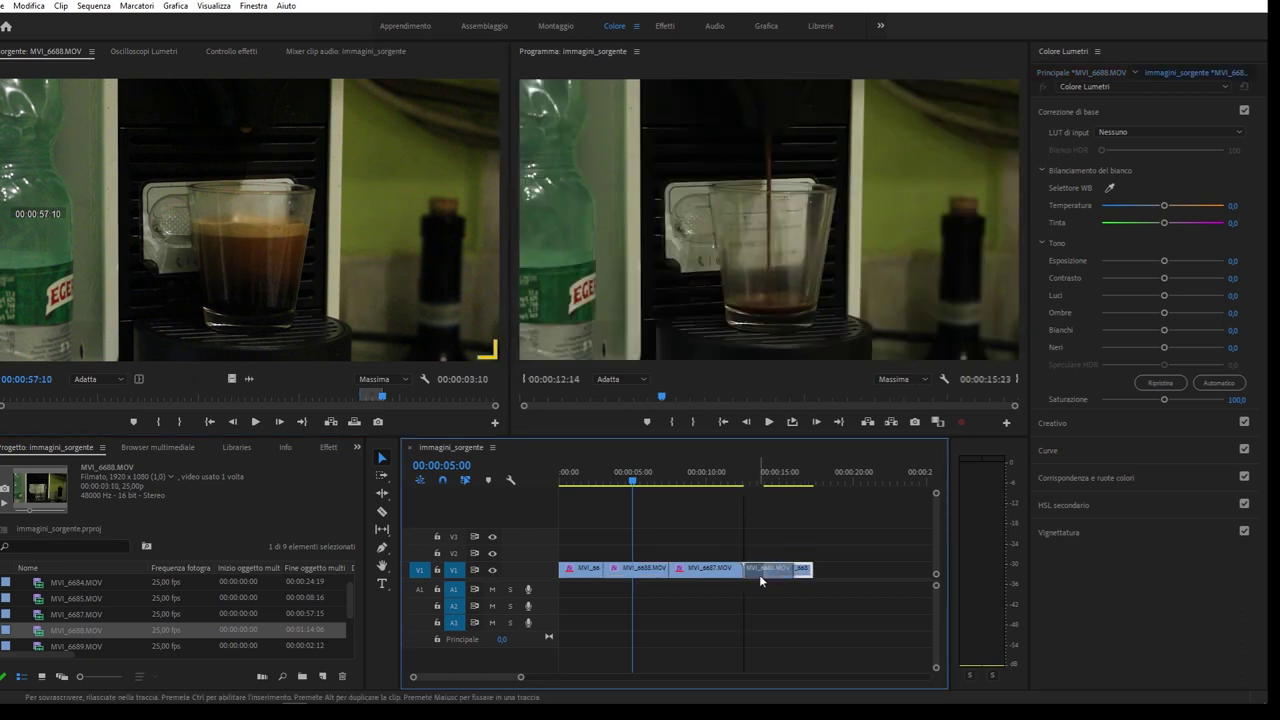
Mark the hand-lifting-the-glass shot and append it at the end of V1
{"action": "left_click_drag", "start_coordinate": [414, 398], "coordinate": [420, 400]}
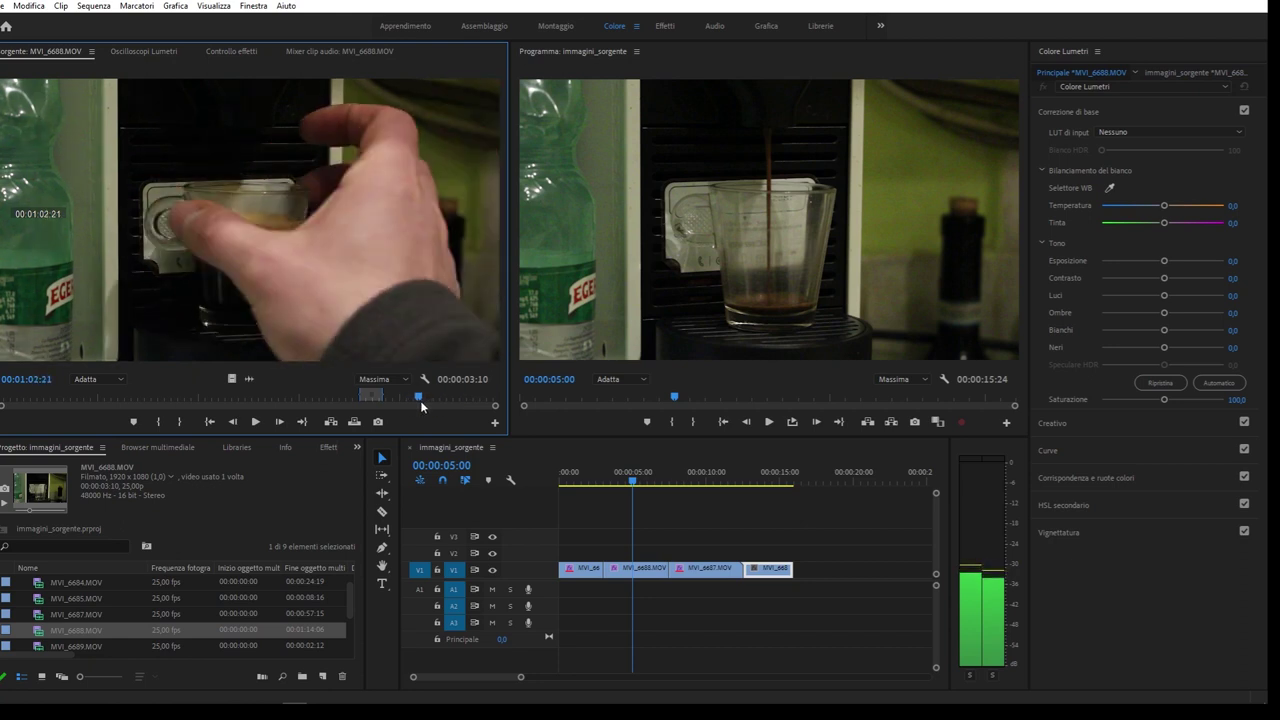
{"action": "key", "text": "i"}
{"action": "key", "text": "space"}
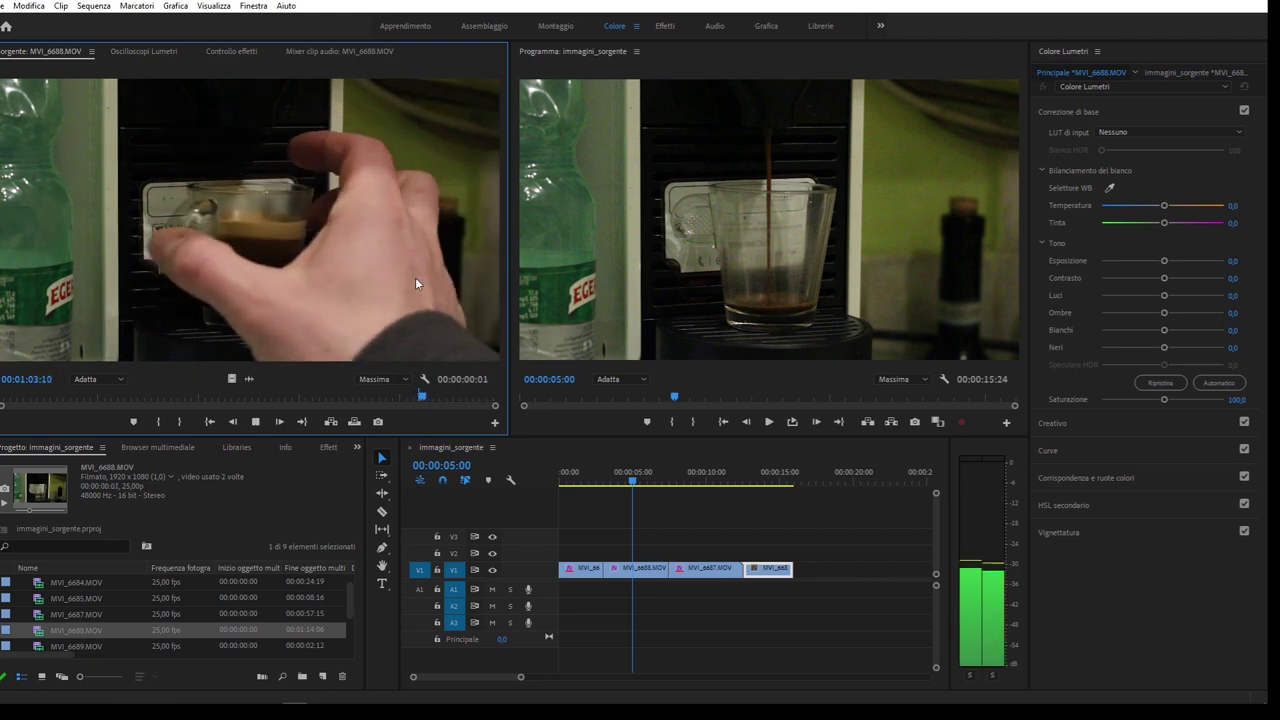
{"action": "key", "text": "space"}
{"action": "key", "text": "o"}
{"action": "left_click_drag", "start_coordinate": [792, 568], "coordinate": [830, 568]}
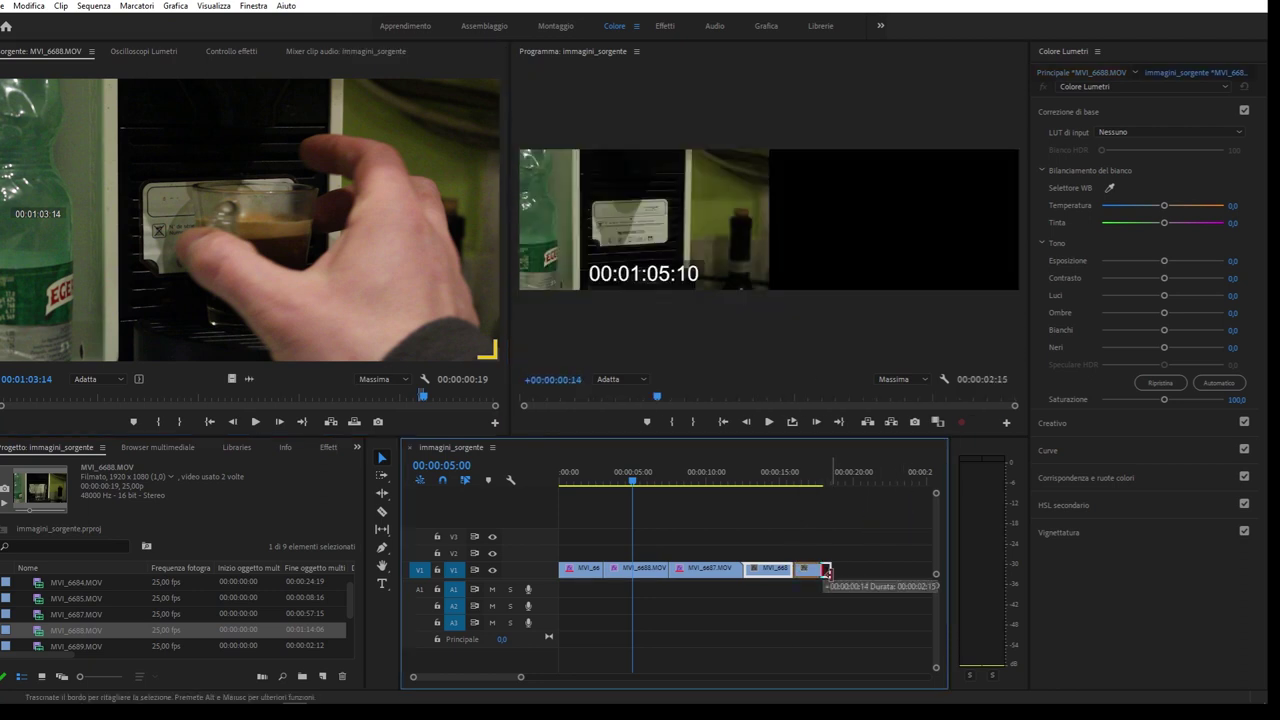
Scrub through the new coffee shots and show MVI_6688's effect controls
{"action": "left_click", "coordinate": [753, 471]}
{"action": "mouse_move", "coordinate": [765, 466]}
{"action": "left_mouse_down"}
{"action": "mouse_move", "coordinate": [777, 484]}
{"action": "mouse_move", "coordinate": [652, 484]}
{"action": "left_mouse_up"}
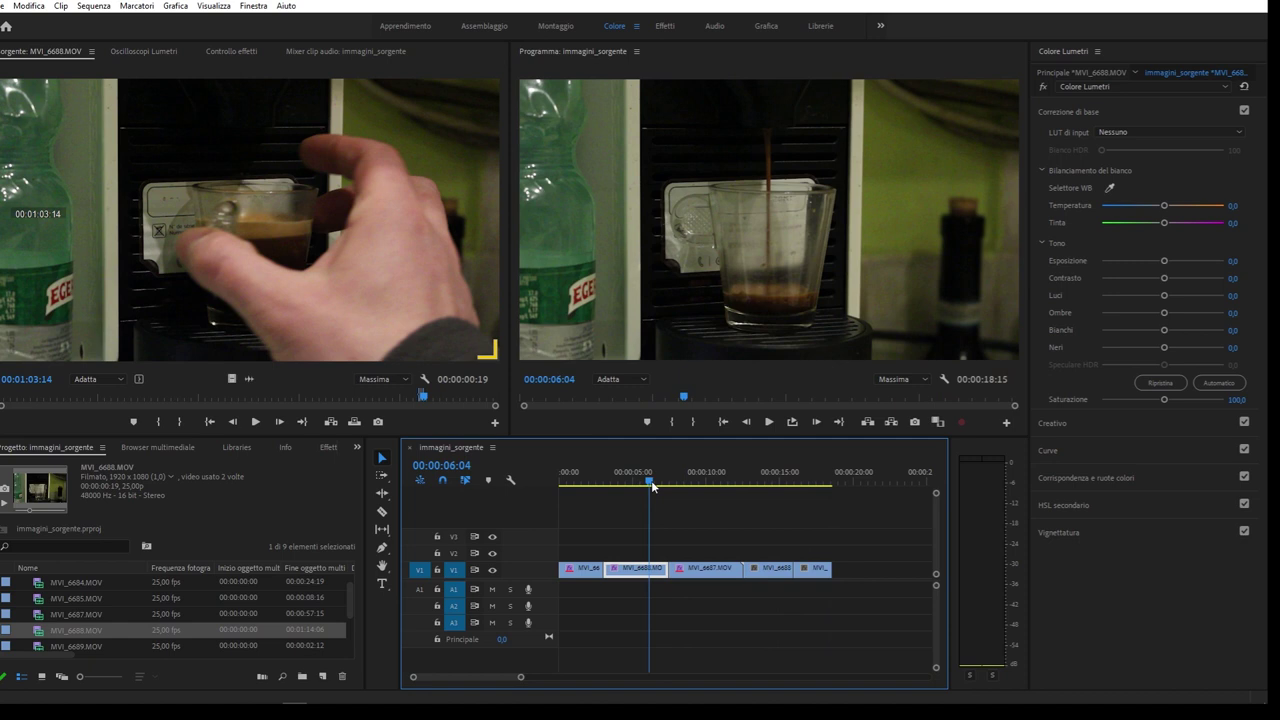
{"action": "left_click_drag", "start_coordinate": [652, 484], "coordinate": [631, 483]}
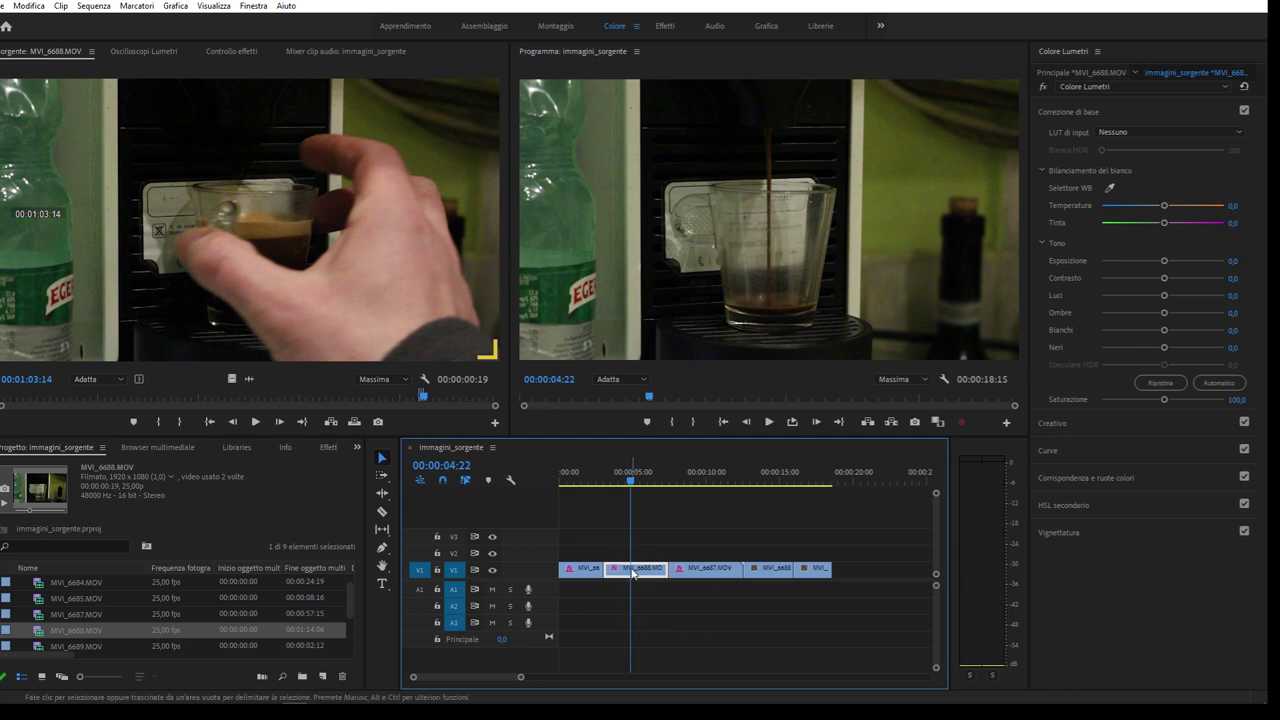
{"action": "left_click", "coordinate": [230, 51]}
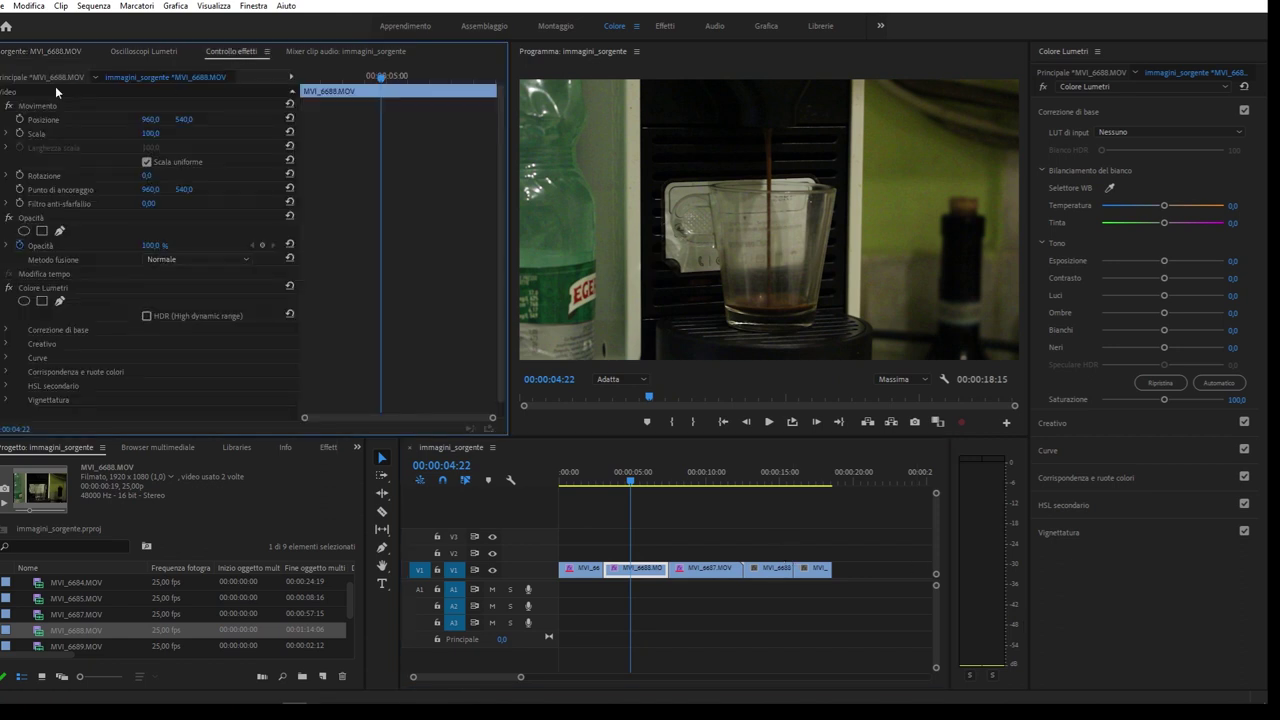
Apply Sfocatura gaussiana to the MVI_6688 master clip at 95 with Ripeti pixel del bordo ticked
{"action": "left_click", "coordinate": [20, 78]}
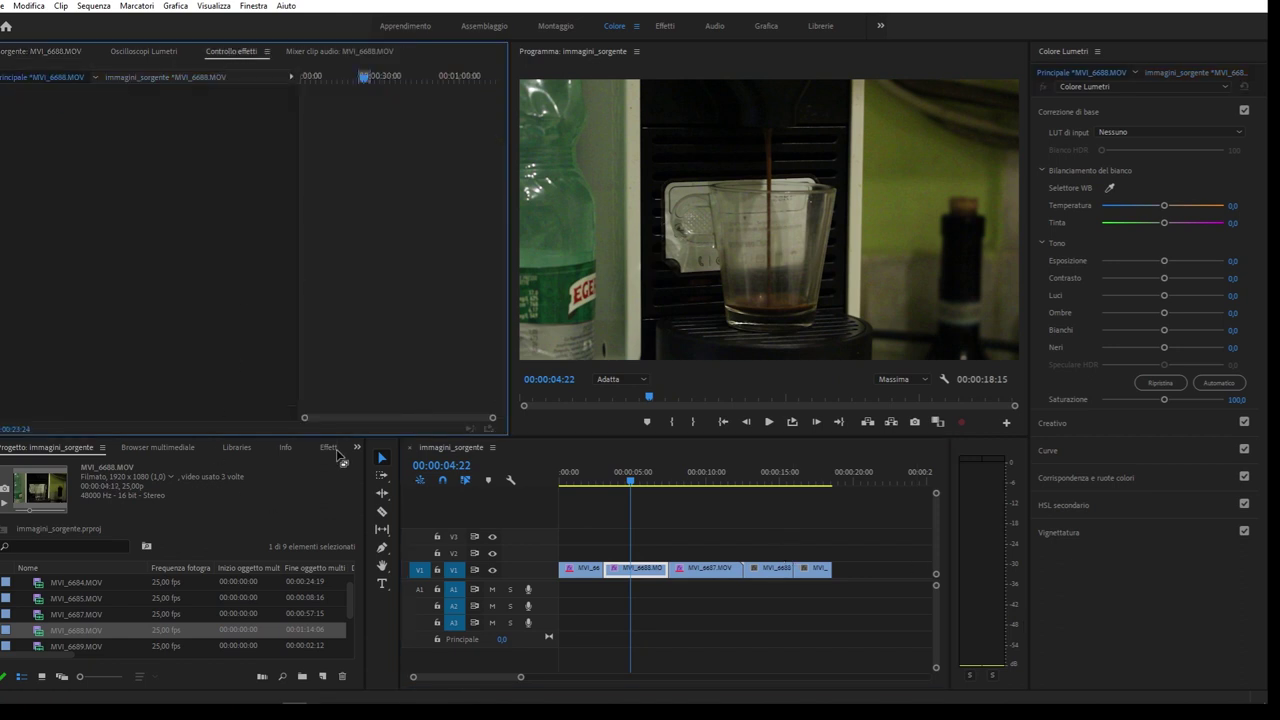
{"action": "left_click", "coordinate": [329, 447]}
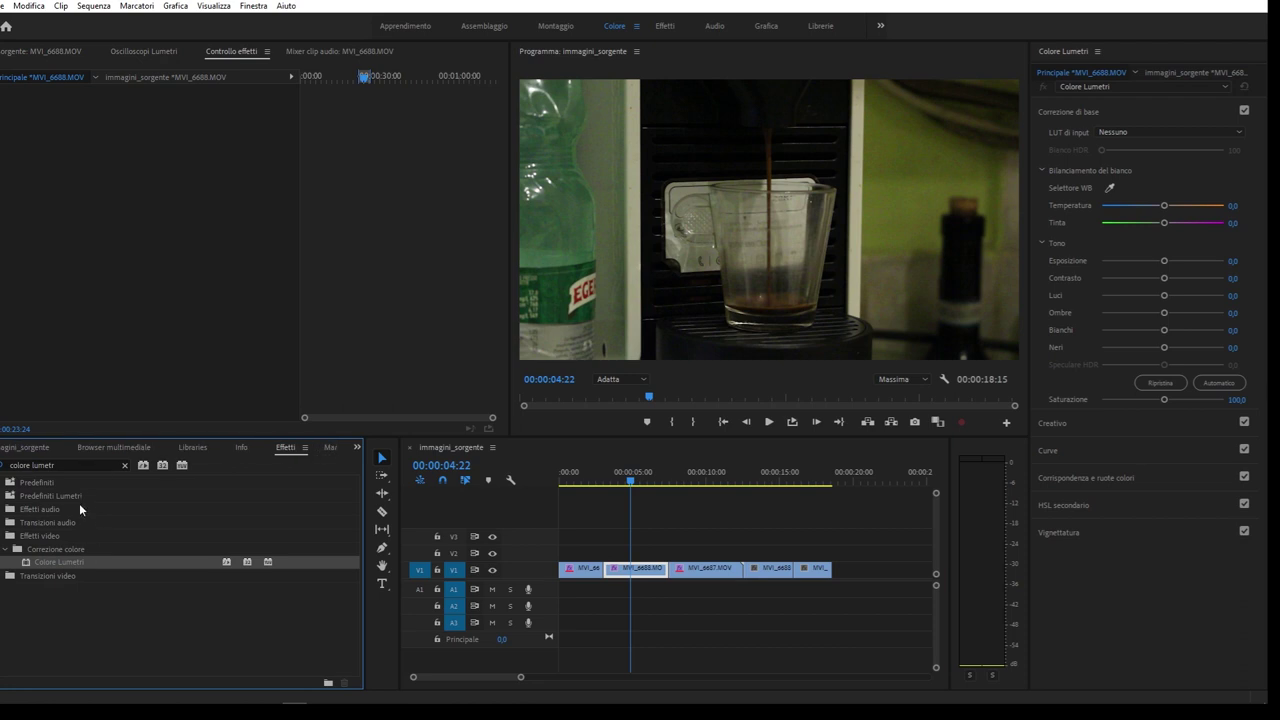
{"action": "left_click", "coordinate": [60, 465]}
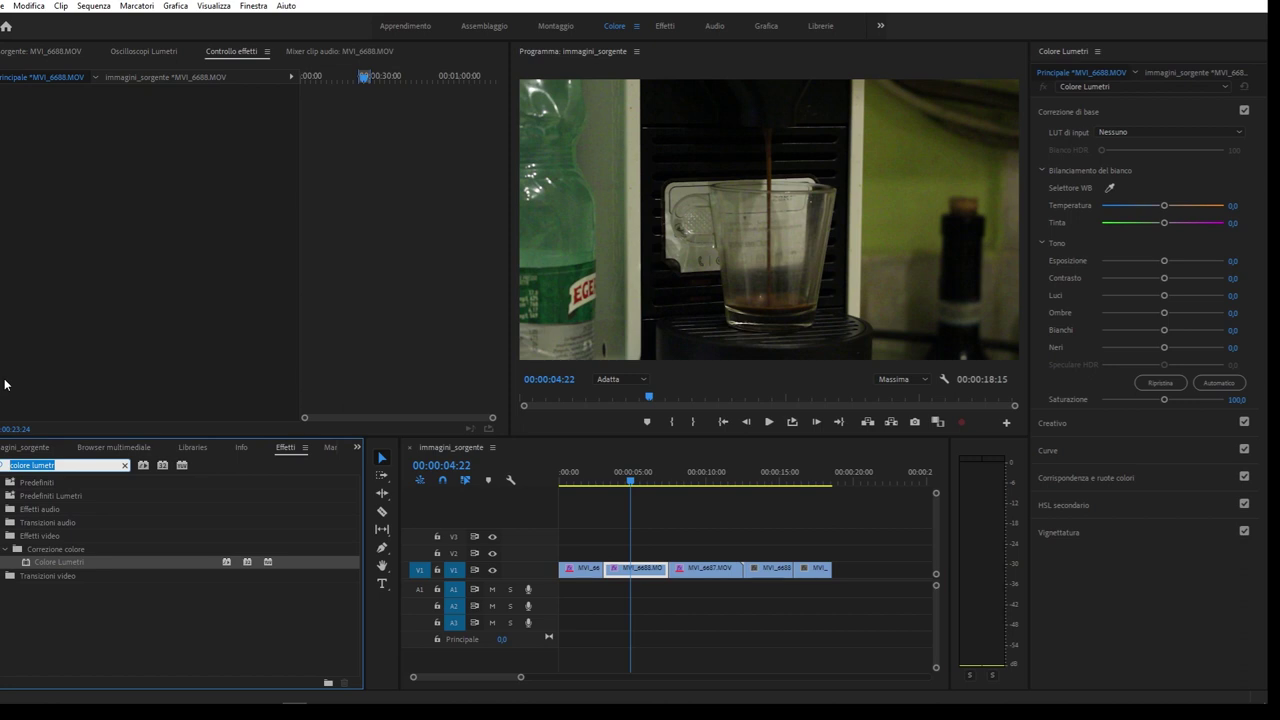
{"action": "type", "text": "sfocat"}
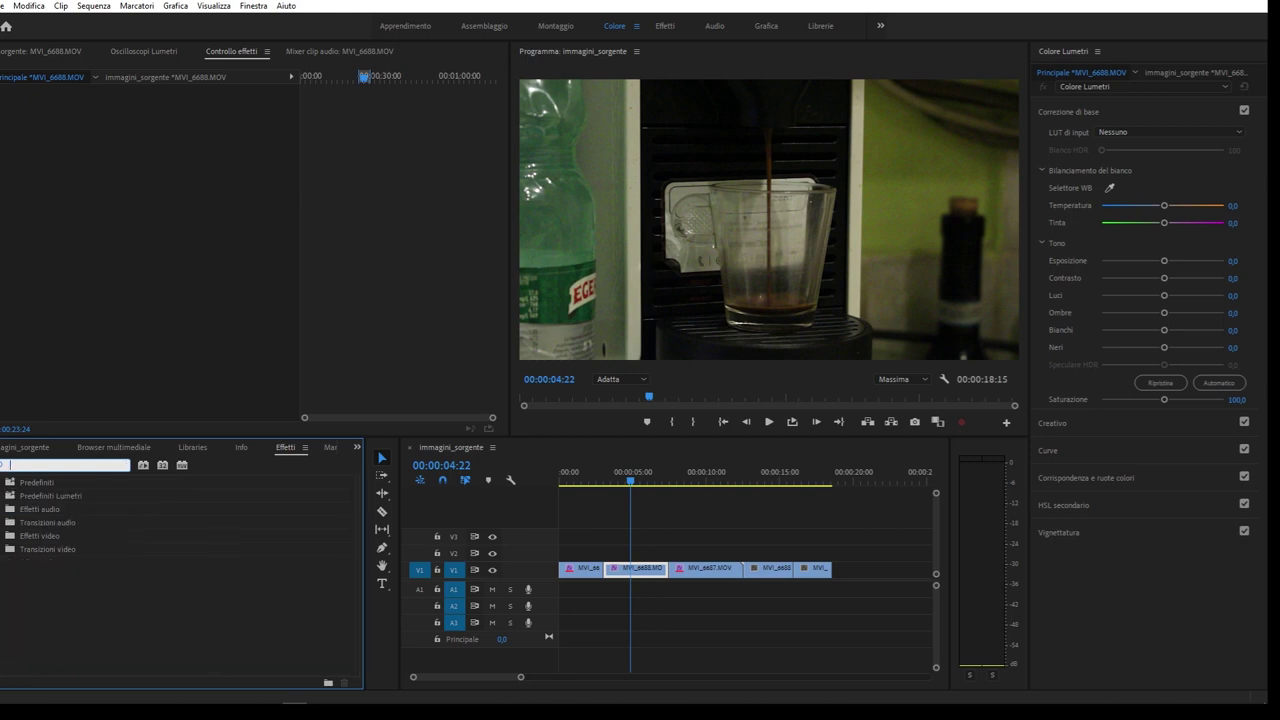
{"action": "type", "text": "ura"}
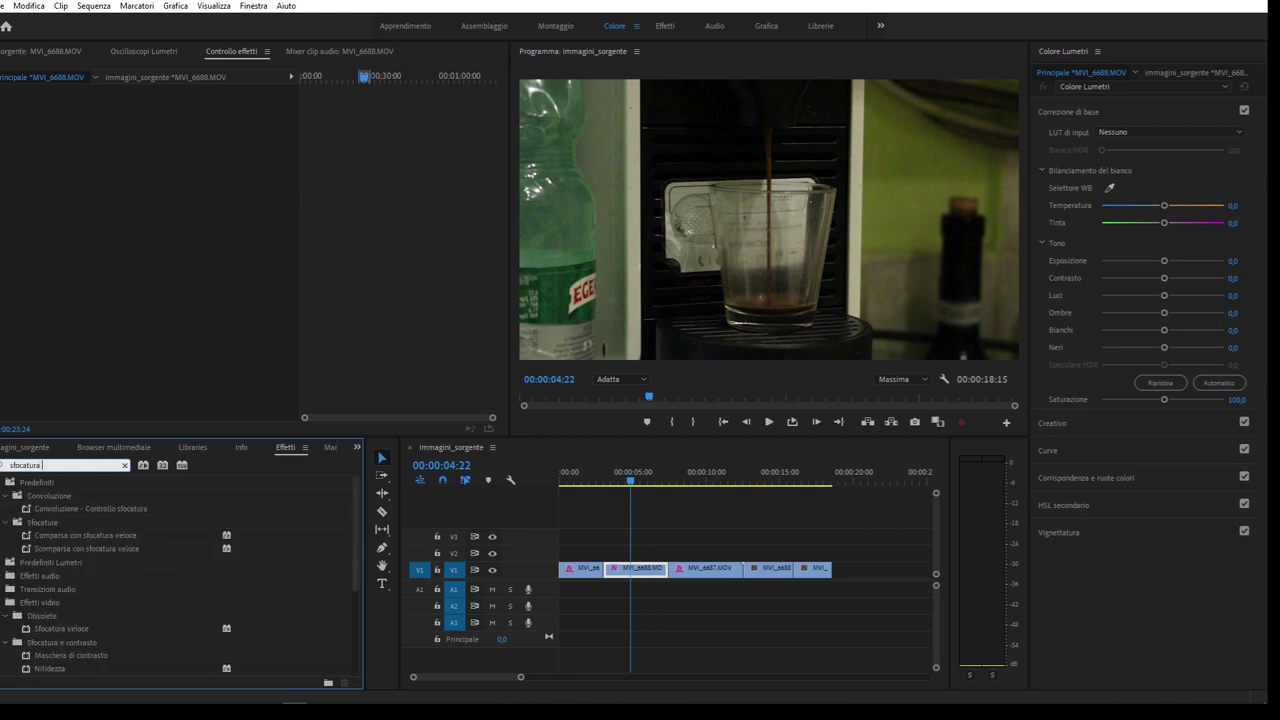
{"action": "type", "text": " gau"}
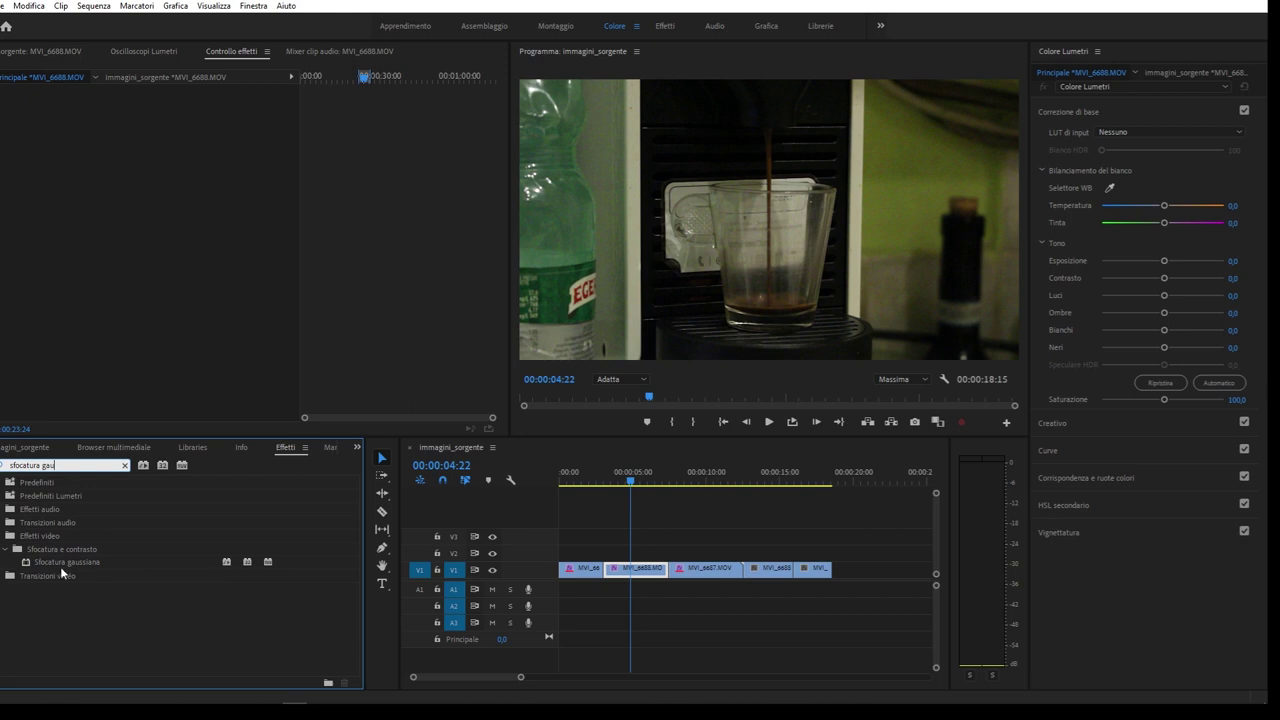
{"action": "left_click_drag", "start_coordinate": [70, 560], "coordinate": [653, 580]}
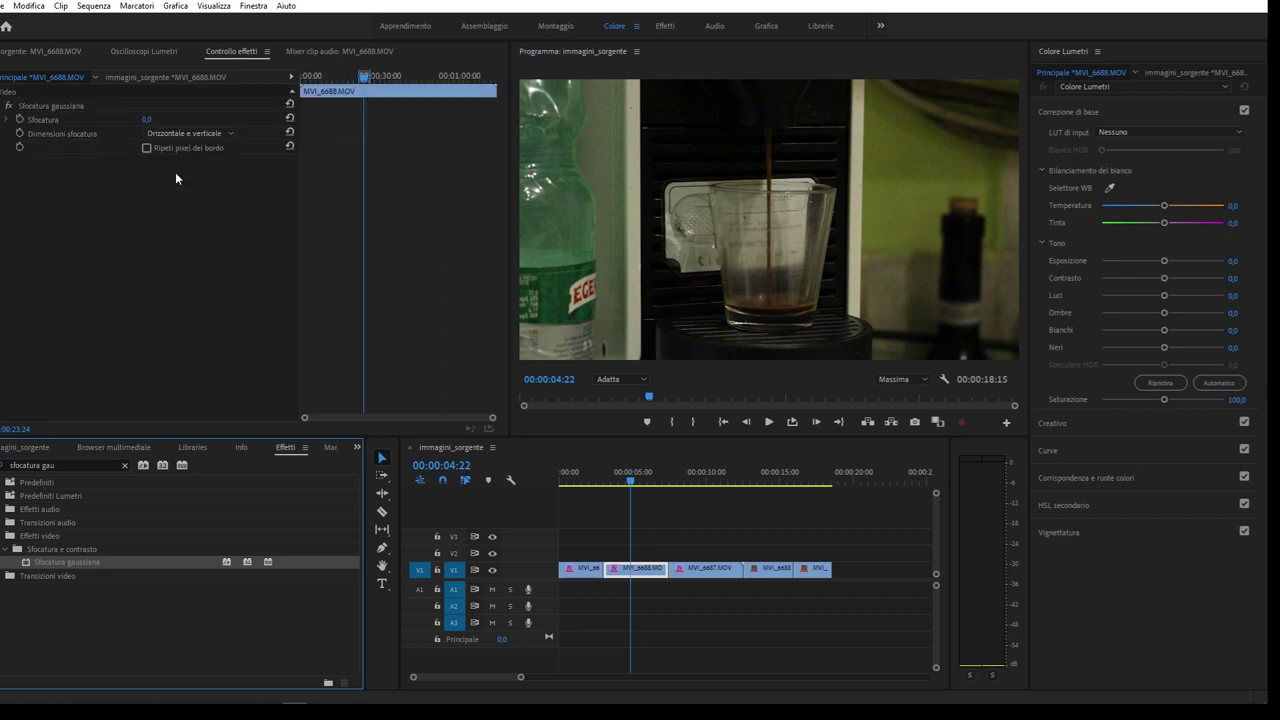
{"action": "left_click_drag", "start_coordinate": [146, 119], "coordinate": [156, 119]}
{"action": "left_click", "coordinate": [147, 148]}
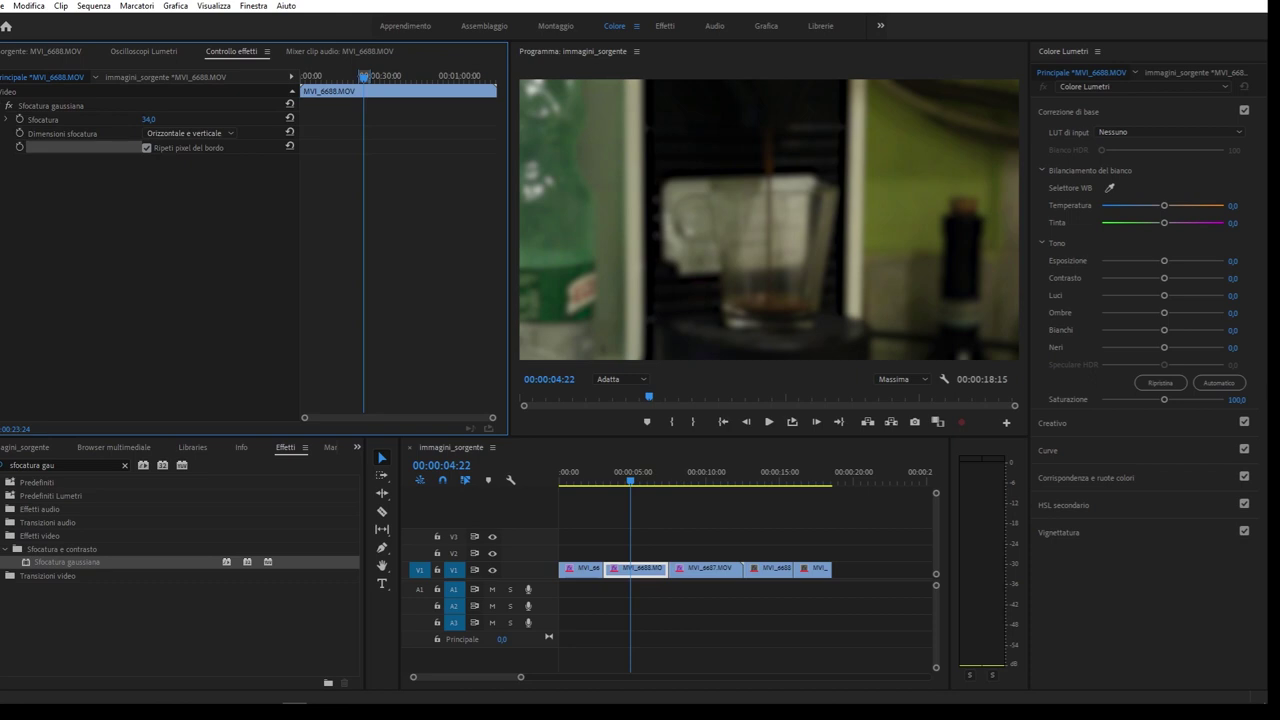
{"action": "left_click_drag", "start_coordinate": [148, 119], "coordinate": [151, 119]}
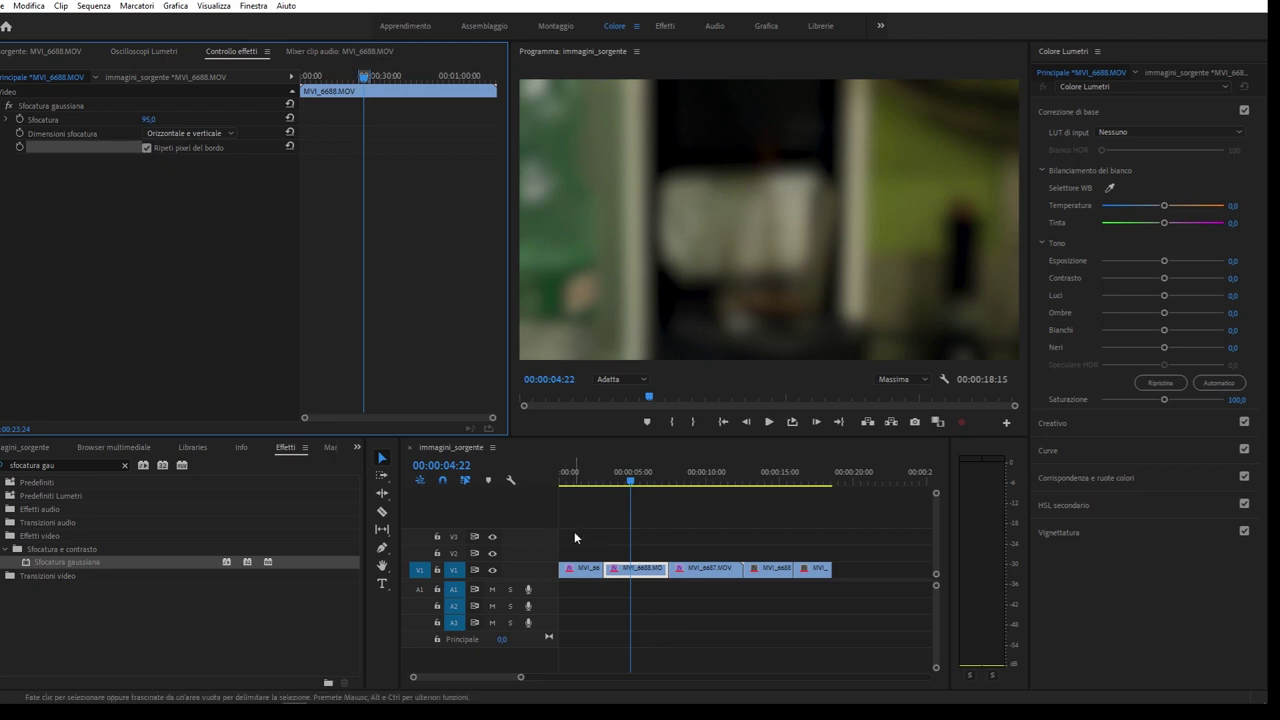
Return to the Project clip list and move the playhead to the sequence end
{"action": "left_click", "coordinate": [42, 466]}
{"action": "left_click", "coordinate": [40, 447]}
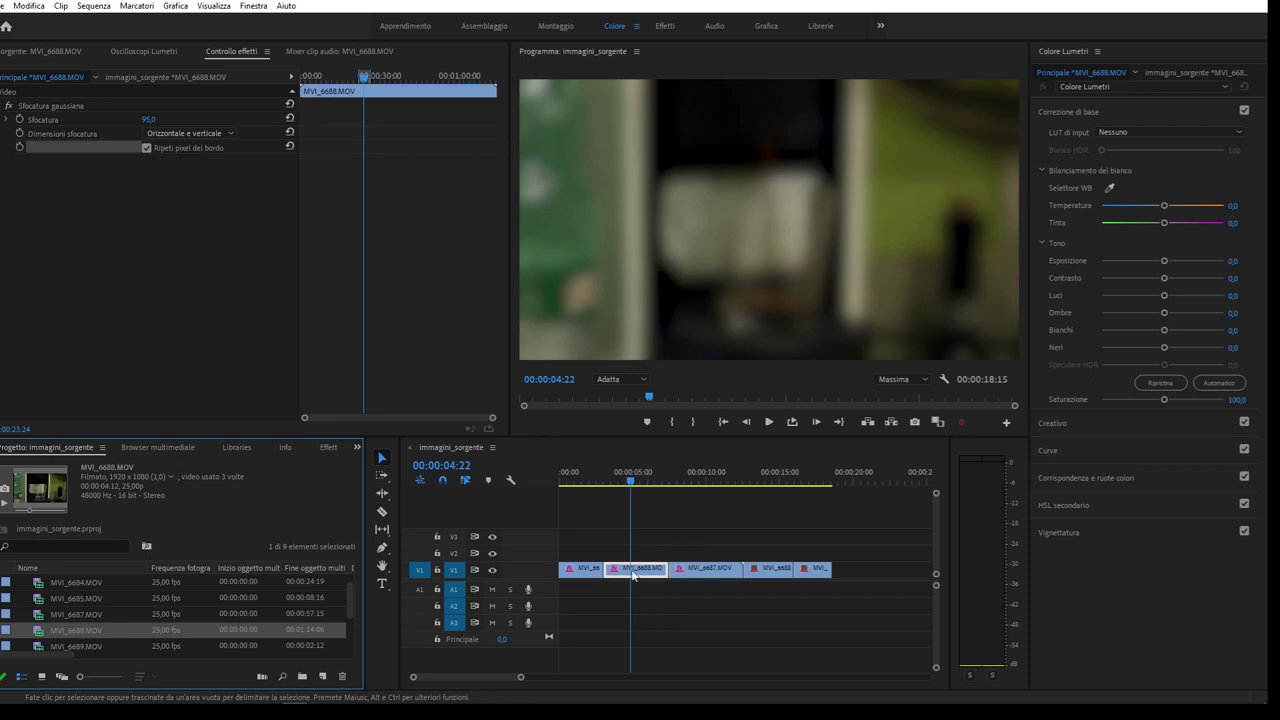
{"action": "left_click", "coordinate": [750, 490]}
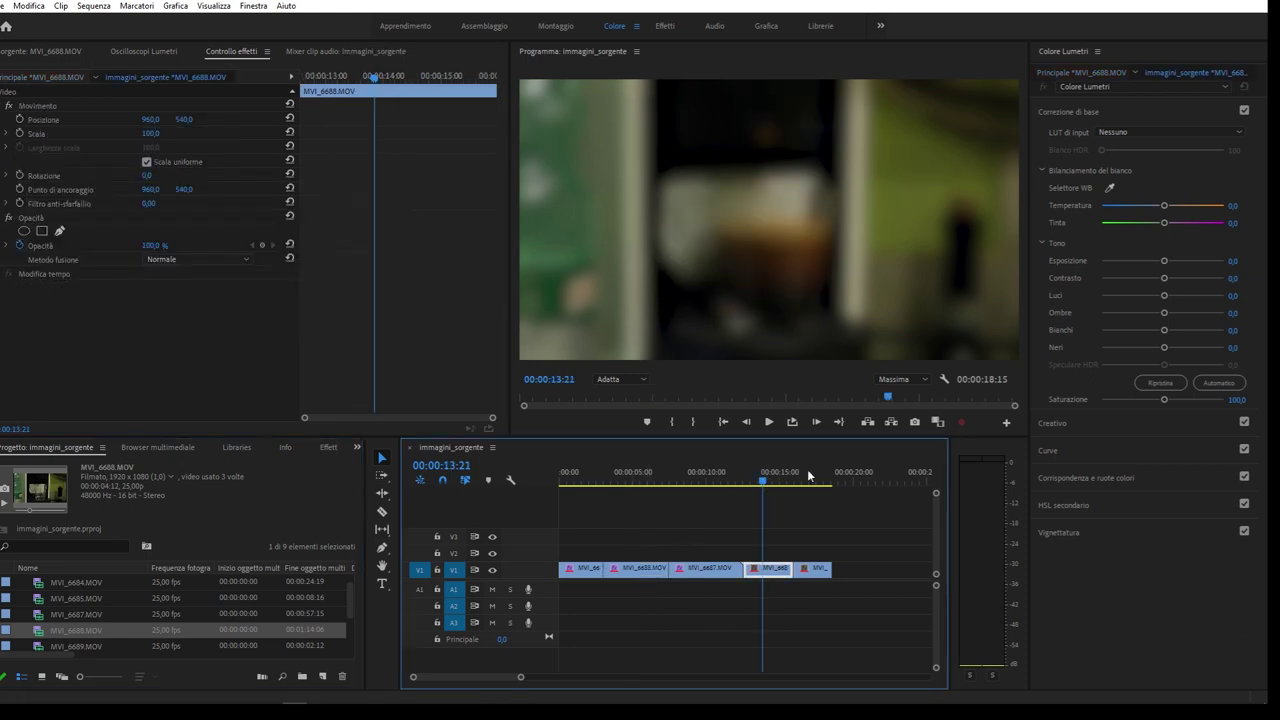
{"action": "left_click", "coordinate": [813, 477]}
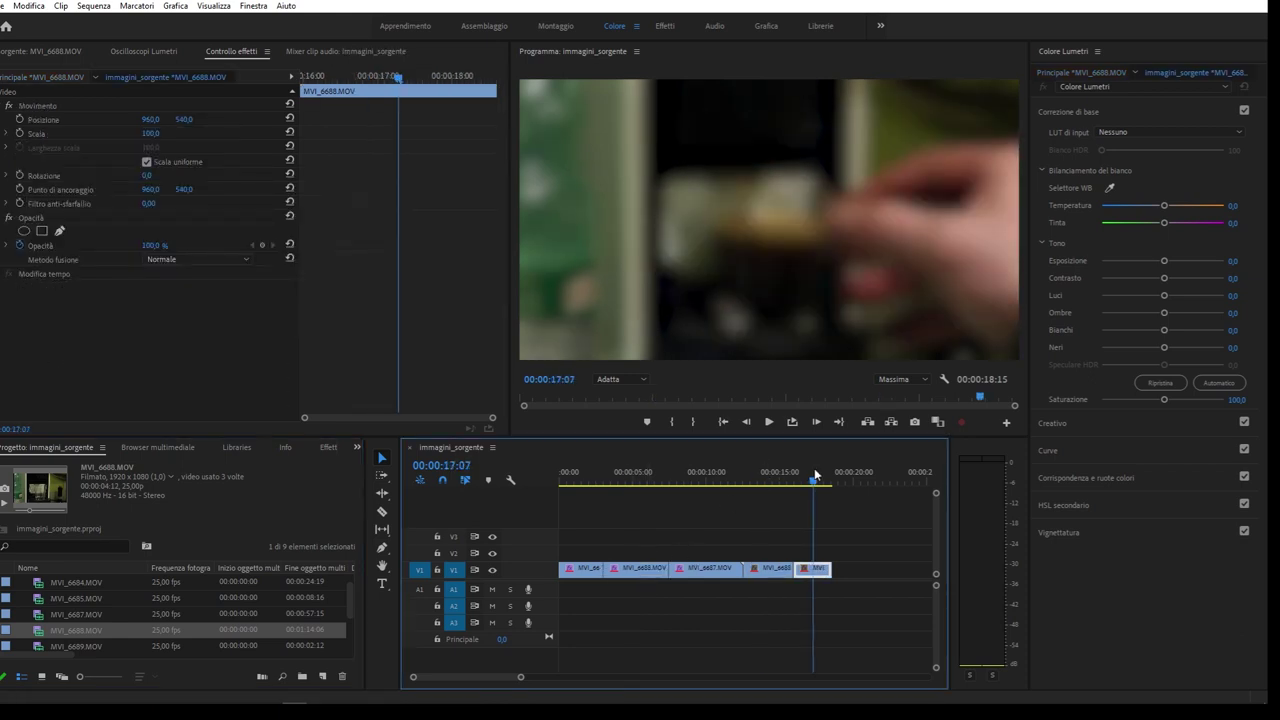
Load the blurred MVI_6688.MOV in the Source monitor, mark In at its start, and drag it to the timeline
{"action": "left_click", "coordinate": [34, 632]}
{"action": "double_click", "coordinate": [34, 632]}
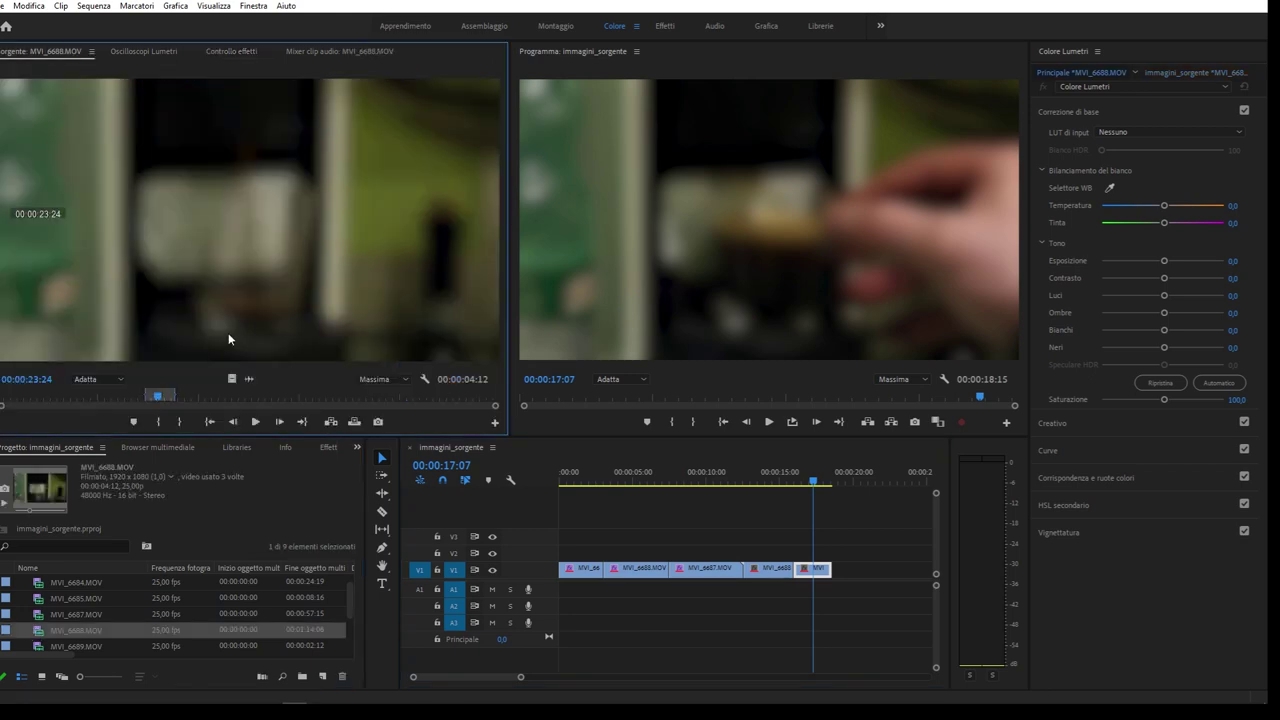
{"action": "left_click", "coordinate": [376, 398]}
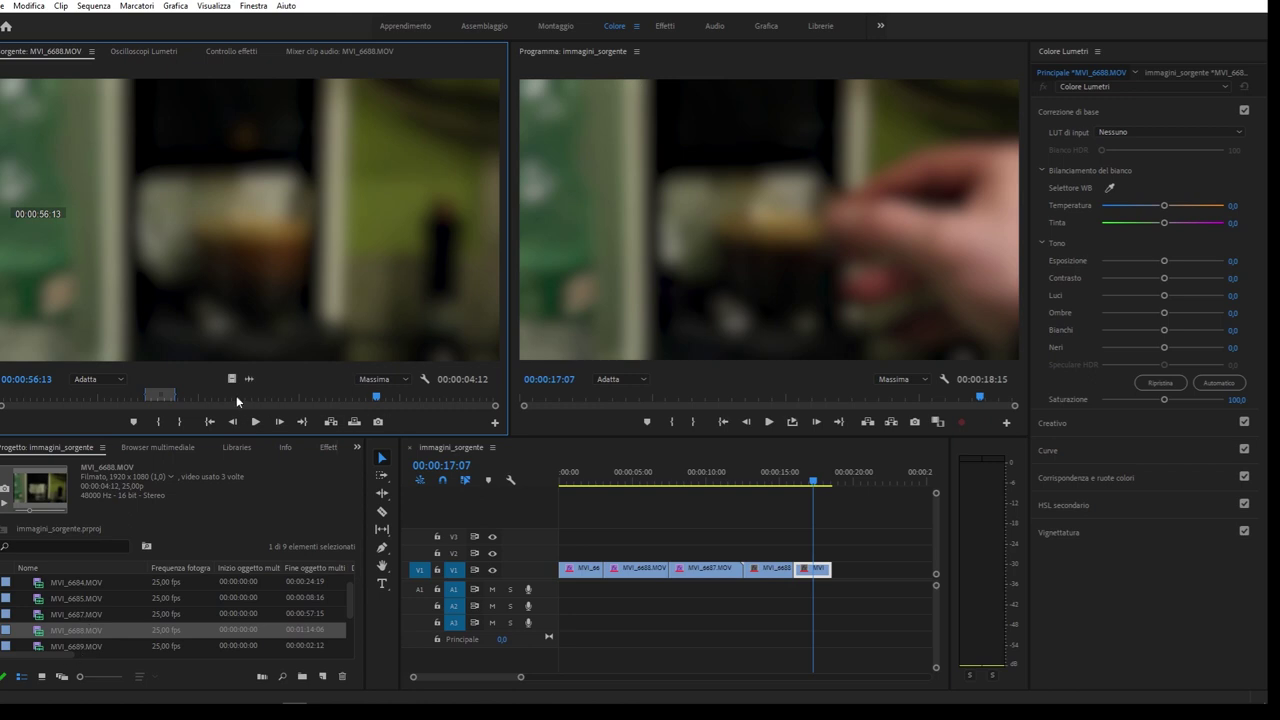
{"action": "key", "text": "Home"}
{"action": "key", "text": "i"}
{"action": "key", "text": "space"}
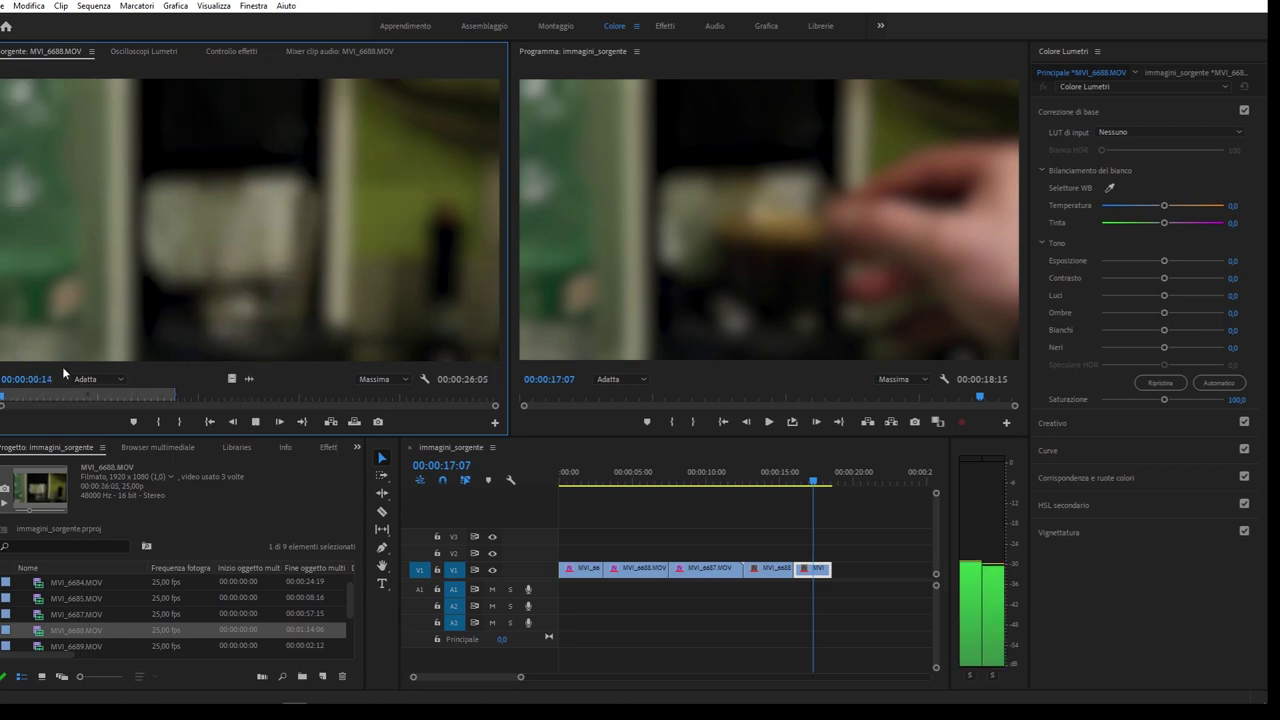
{"action": "left_click_drag", "start_coordinate": [207, 262], "coordinate": [838, 569]}
Drop the blurred MVI_6688 range after the last V1 clip and scrub the sequence to review it
{"action": "left_click", "coordinate": [841, 483]}
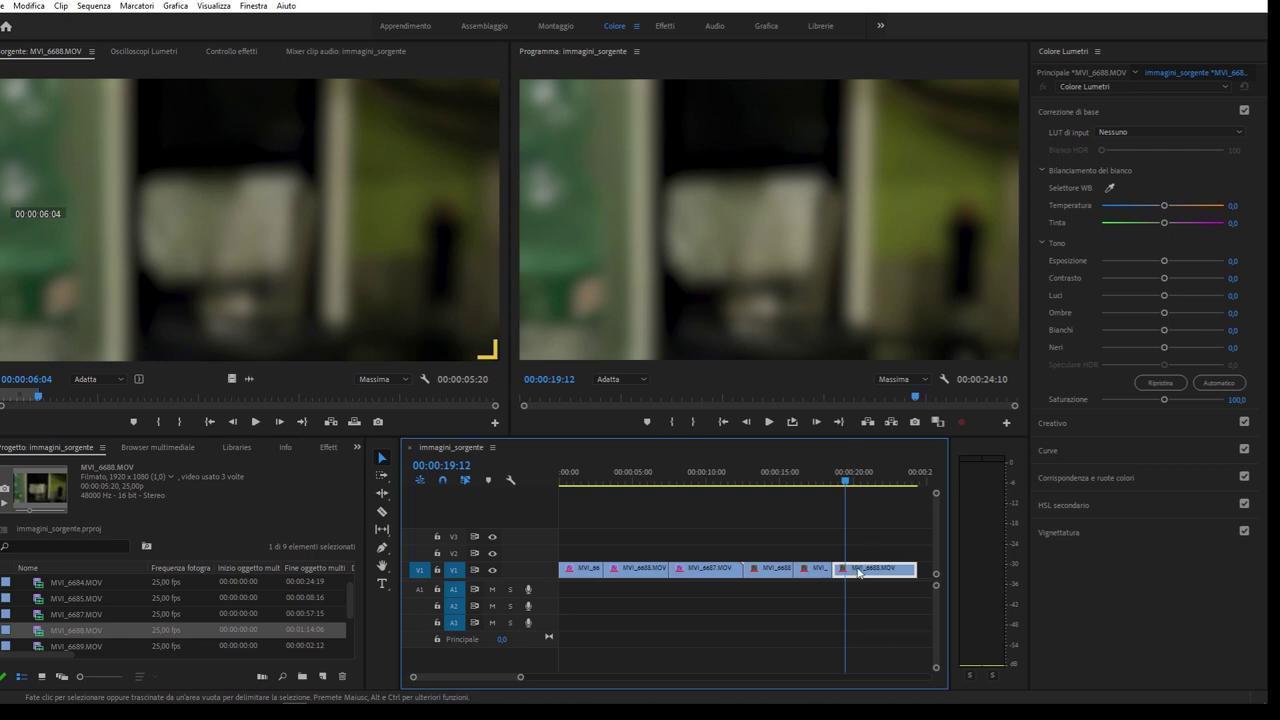
{"action": "left_click_drag", "start_coordinate": [881, 535], "coordinate": [862, 594]}
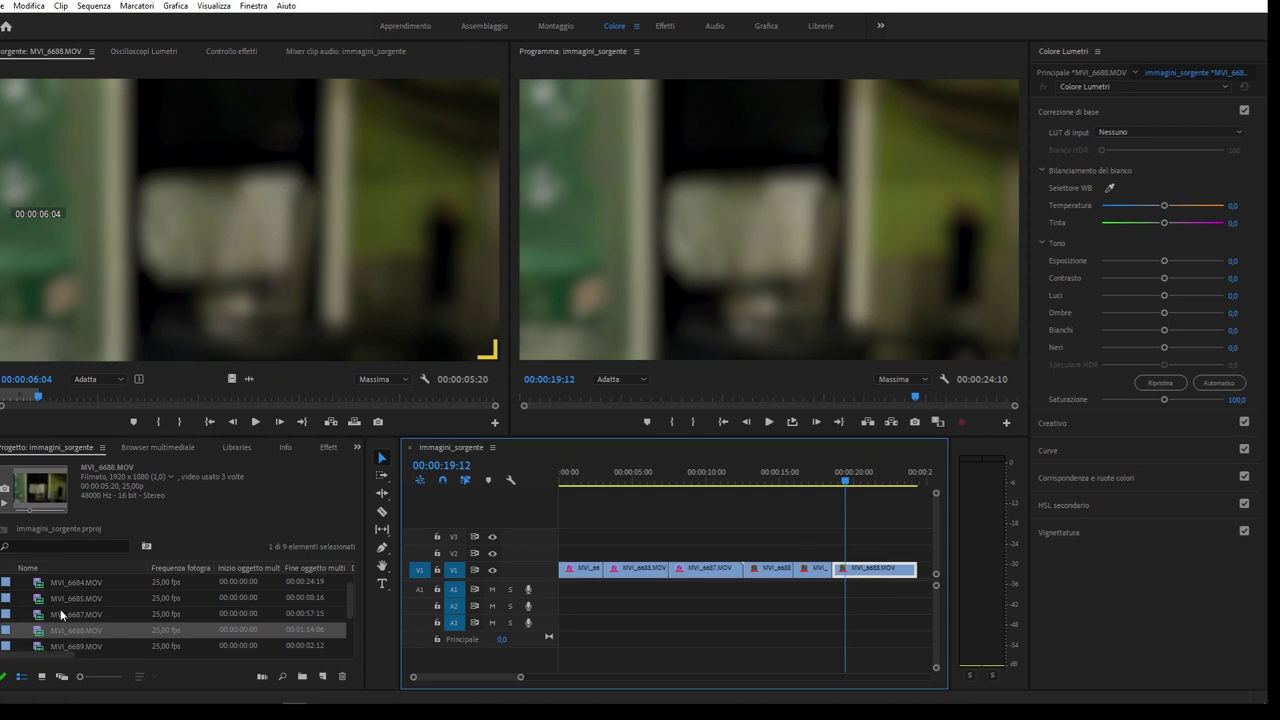
{"action": "left_click", "coordinate": [860, 482]}
{"action": "mouse_move", "coordinate": [860, 482]}
{"action": "left_mouse_down"}
{"action": "mouse_move", "coordinate": [752, 505]}
{"action": "mouse_move", "coordinate": [802, 471]}
{"action": "left_mouse_up"}
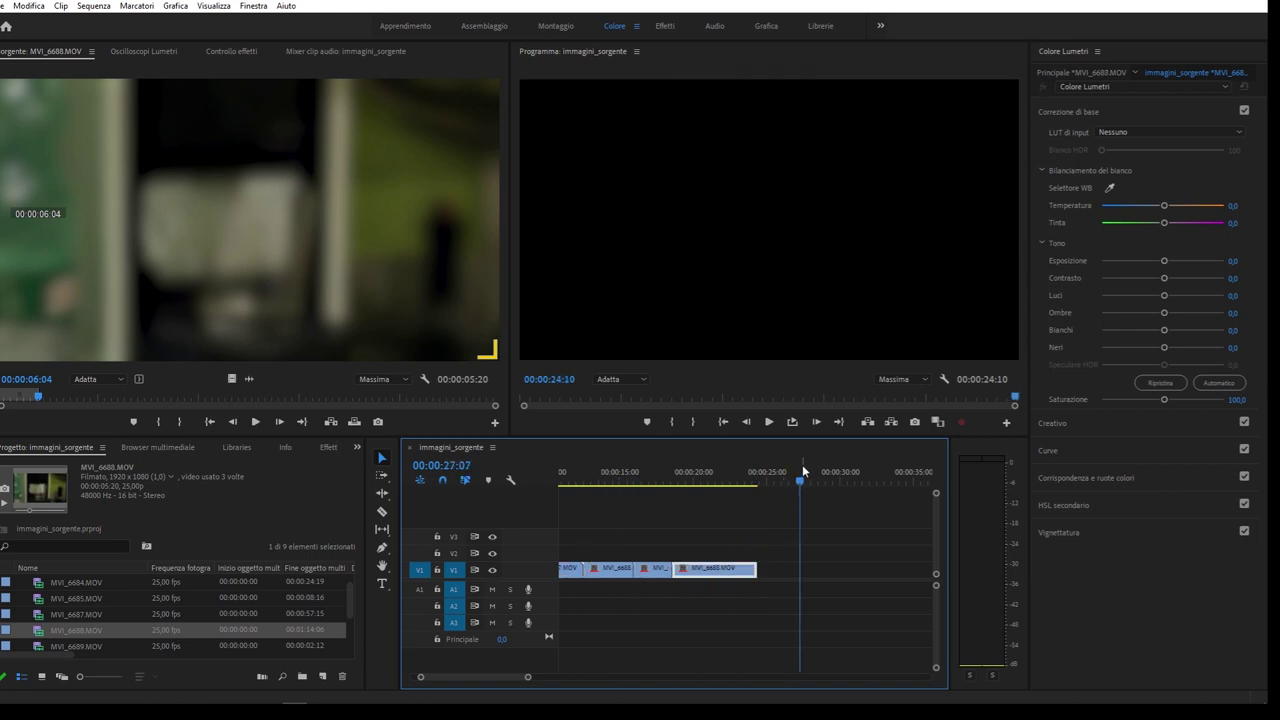
{"action": "left_click_drag", "start_coordinate": [802, 468], "coordinate": [573, 466]}
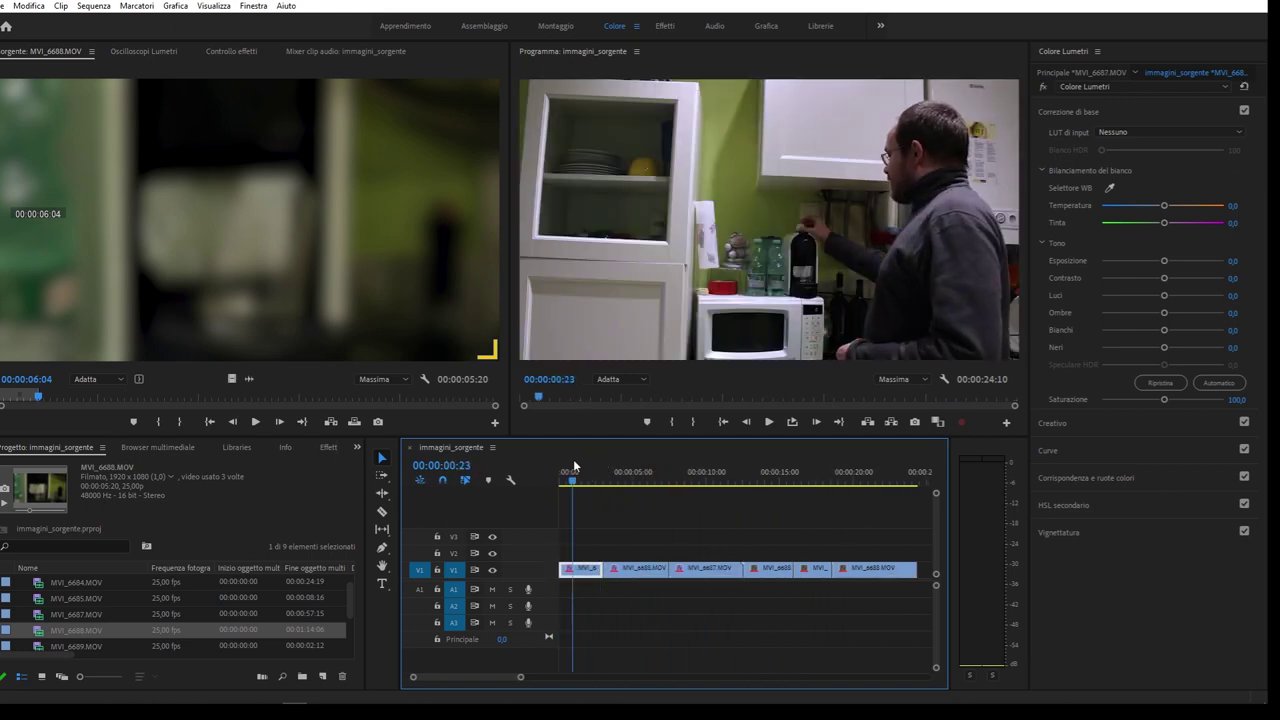
Delete the Lumetri Color effect from the MVI_6687 master clip in Effect Controls
{"action": "left_click", "coordinate": [593, 566]}
{"action": "left_click", "coordinate": [241, 52]}
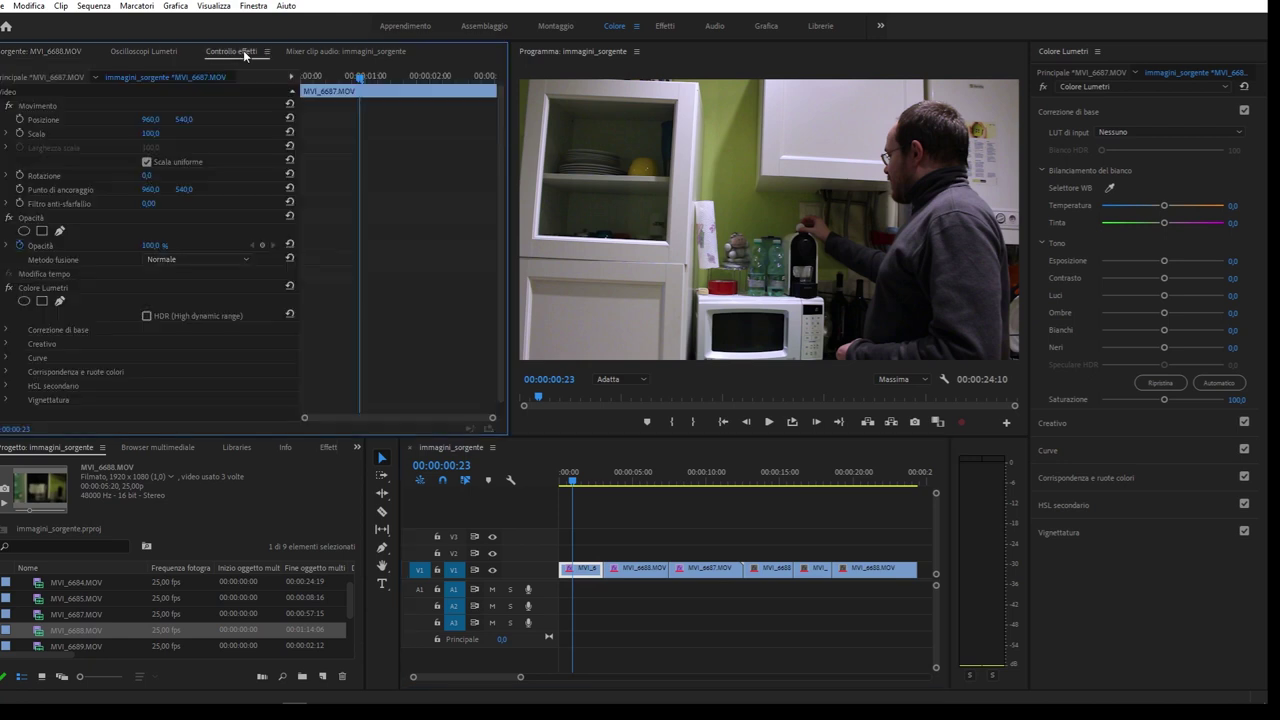
{"action": "left_click", "coordinate": [44, 79]}
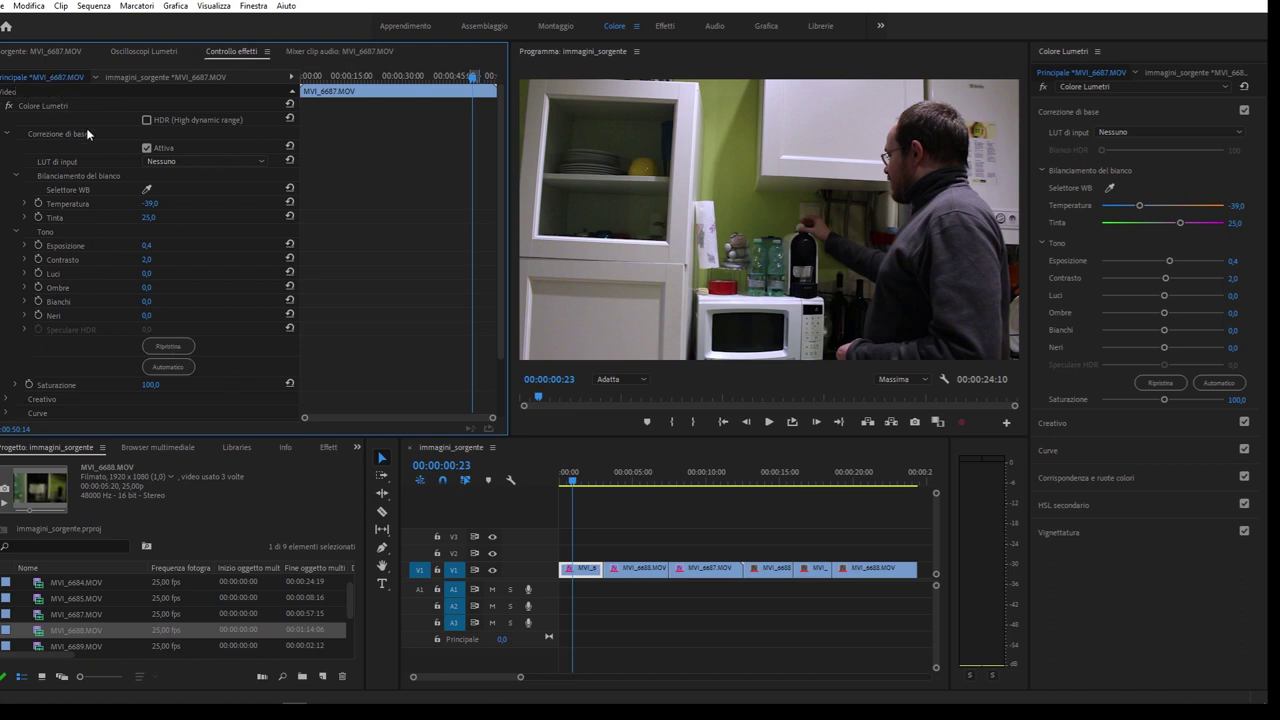
{"action": "left_click", "coordinate": [51, 104]}
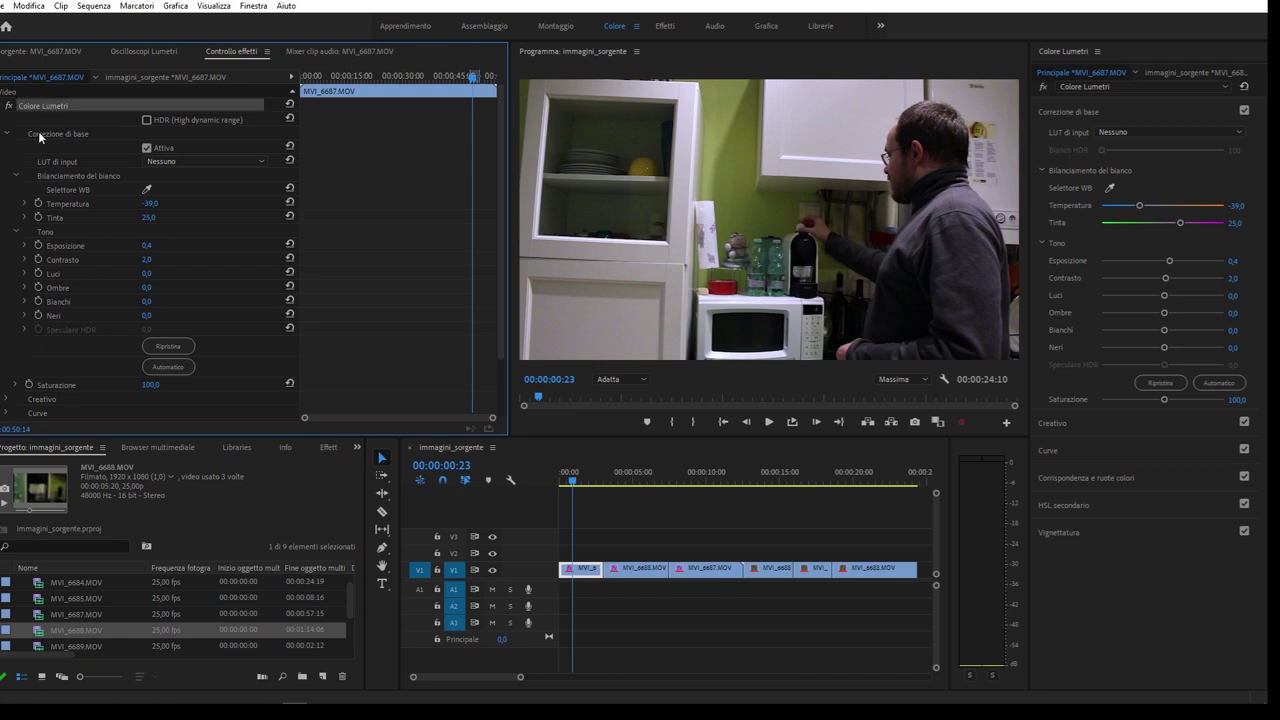
{"action": "key", "text": "Delete"}
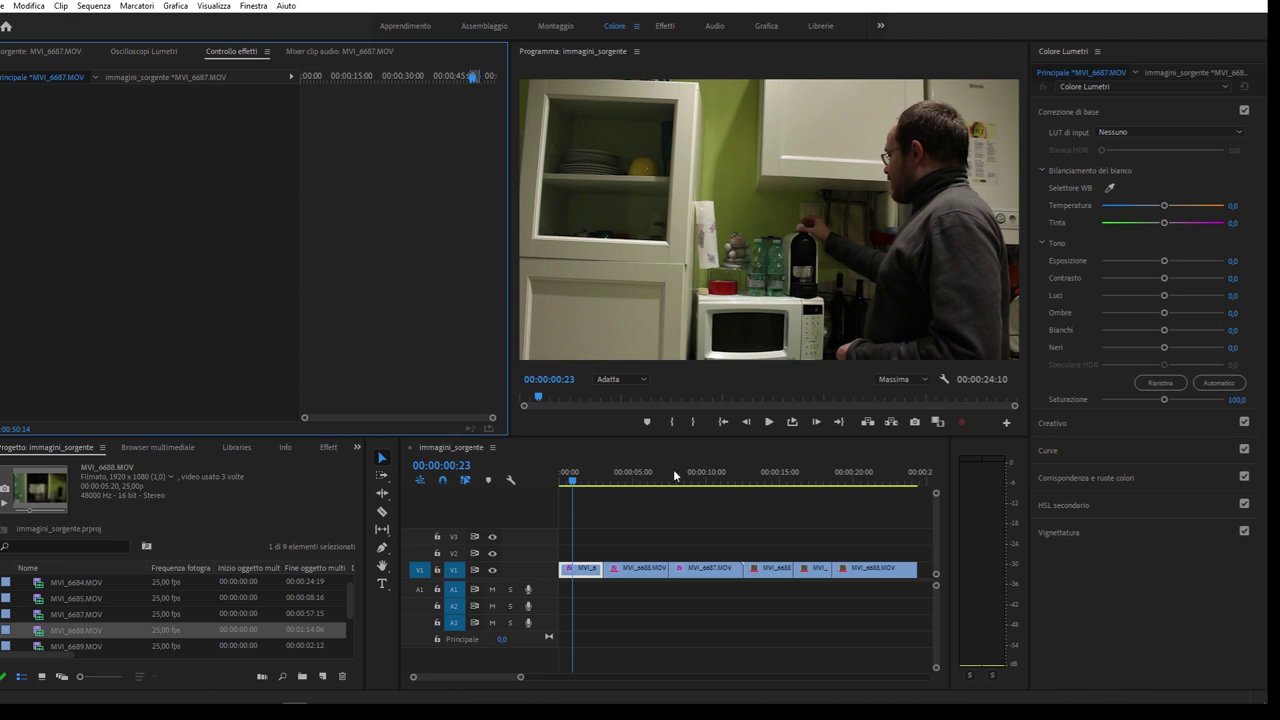
{"action": "left_click", "coordinate": [695, 481]}
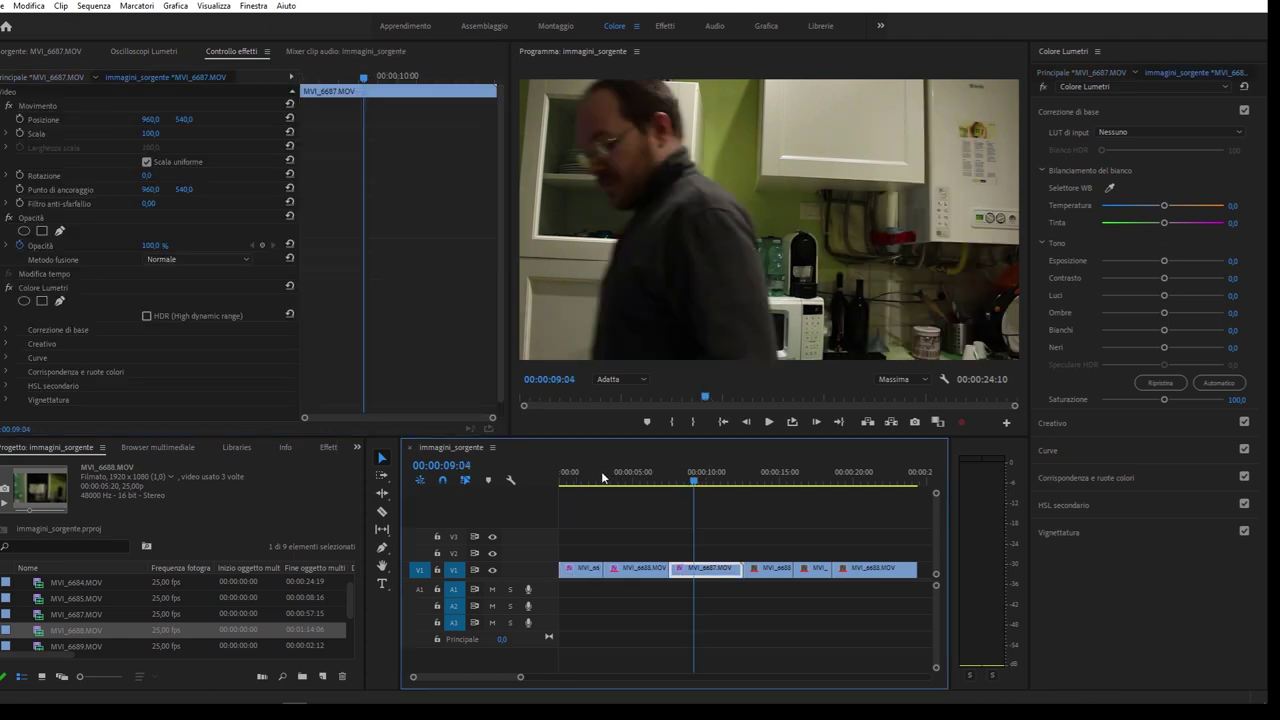
{"action": "left_click", "coordinate": [594, 481]}
{"action": "left_click", "coordinate": [711, 481]}
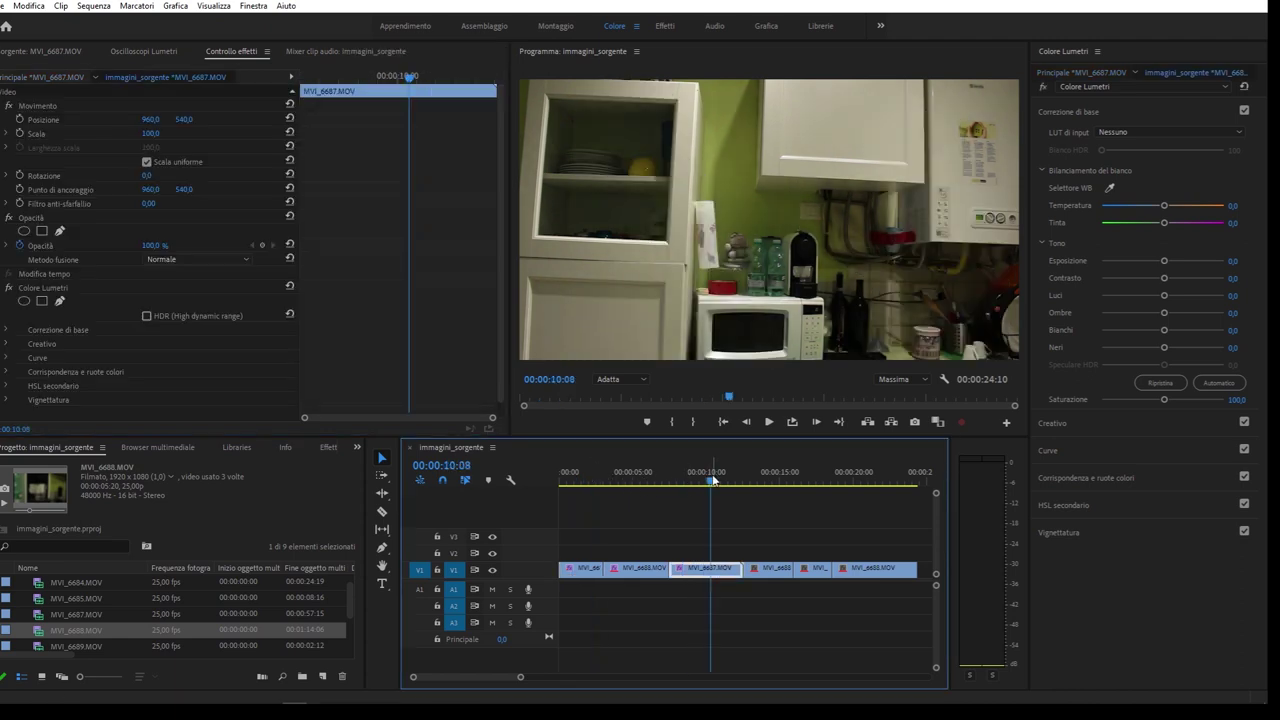
Scrub the playhead back to 00:00:01:10 in the first clip
{"action": "left_click_drag", "start_coordinate": [570, 479], "coordinate": [583, 478]}
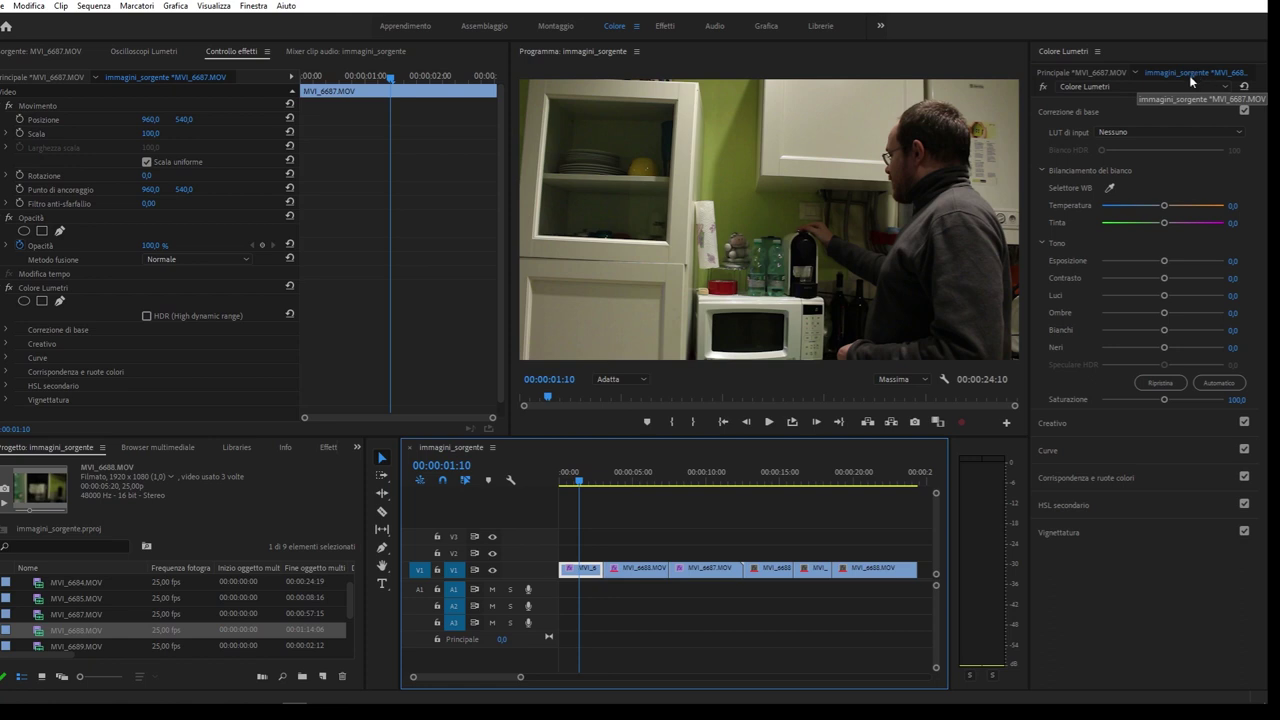
Grade the MVI_6687 master clip green: cooler temperature, Tint -75, Blacks -13, much lower saturation
{"action": "left_click", "coordinate": [1063, 73]}
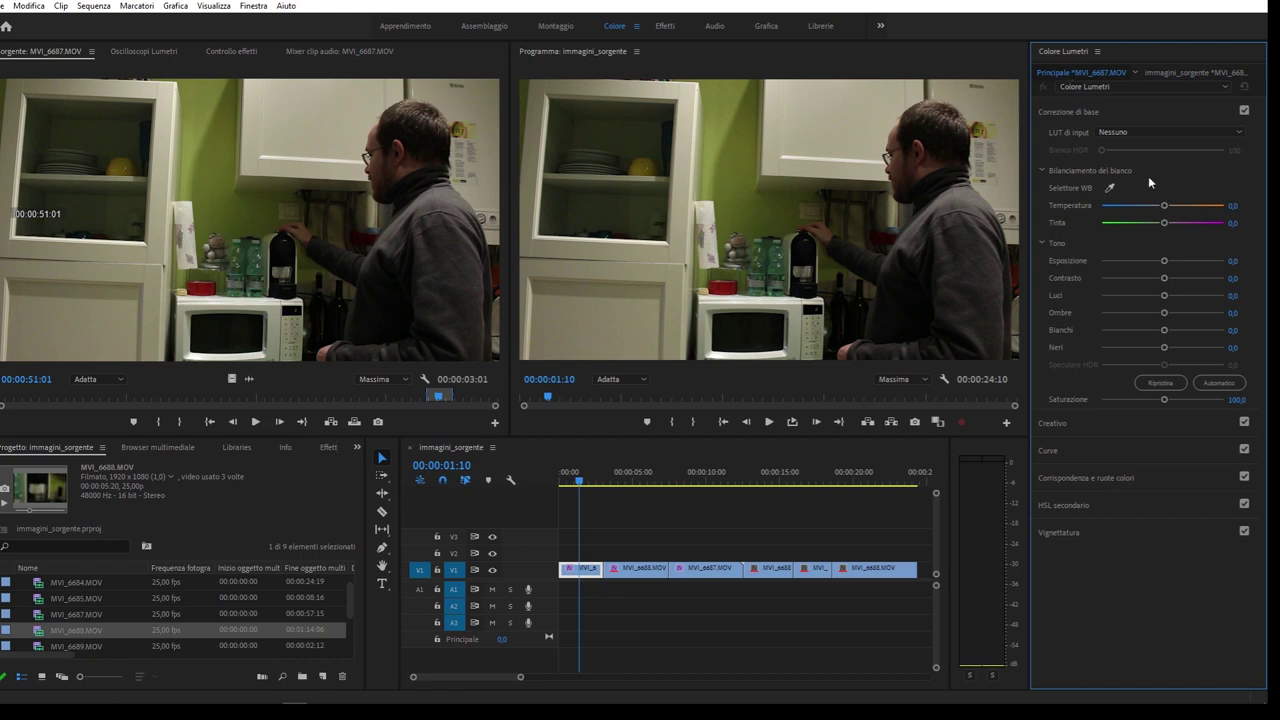
{"action": "left_click_drag", "start_coordinate": [1164, 205], "coordinate": [1144, 223]}
{"action": "left_click_drag", "start_coordinate": [1164, 347], "coordinate": [1155, 348]}
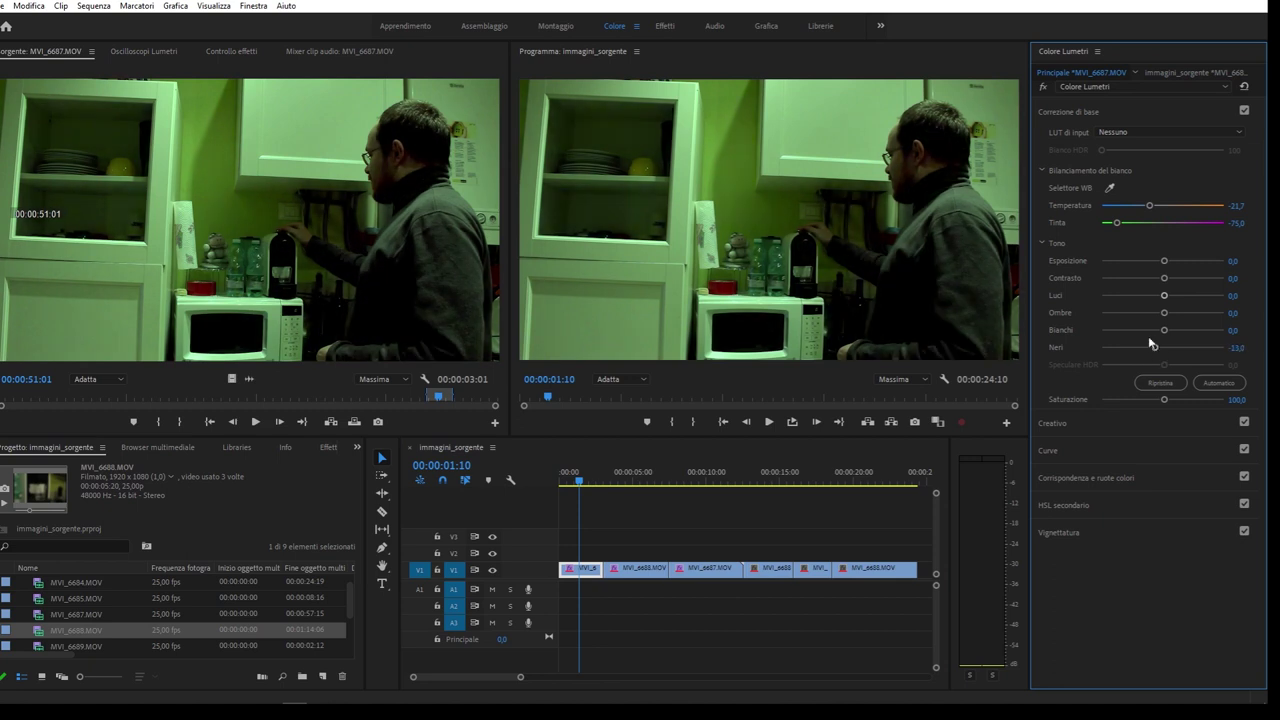
{"action": "left_click", "coordinate": [1131, 400]}
{"action": "left_click_drag", "start_coordinate": [1125, 400], "coordinate": [1119, 400]}
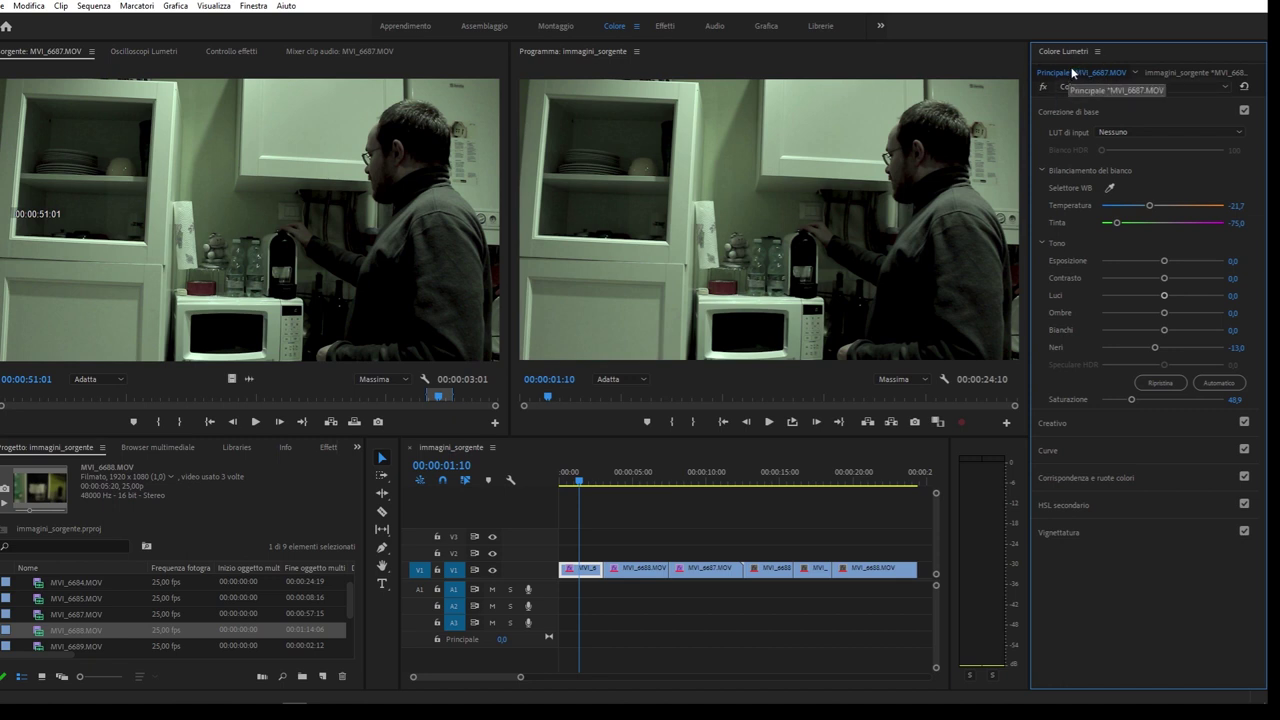
{"action": "left_click", "coordinate": [591, 550]}
{"action": "left_click", "coordinate": [584, 569]}
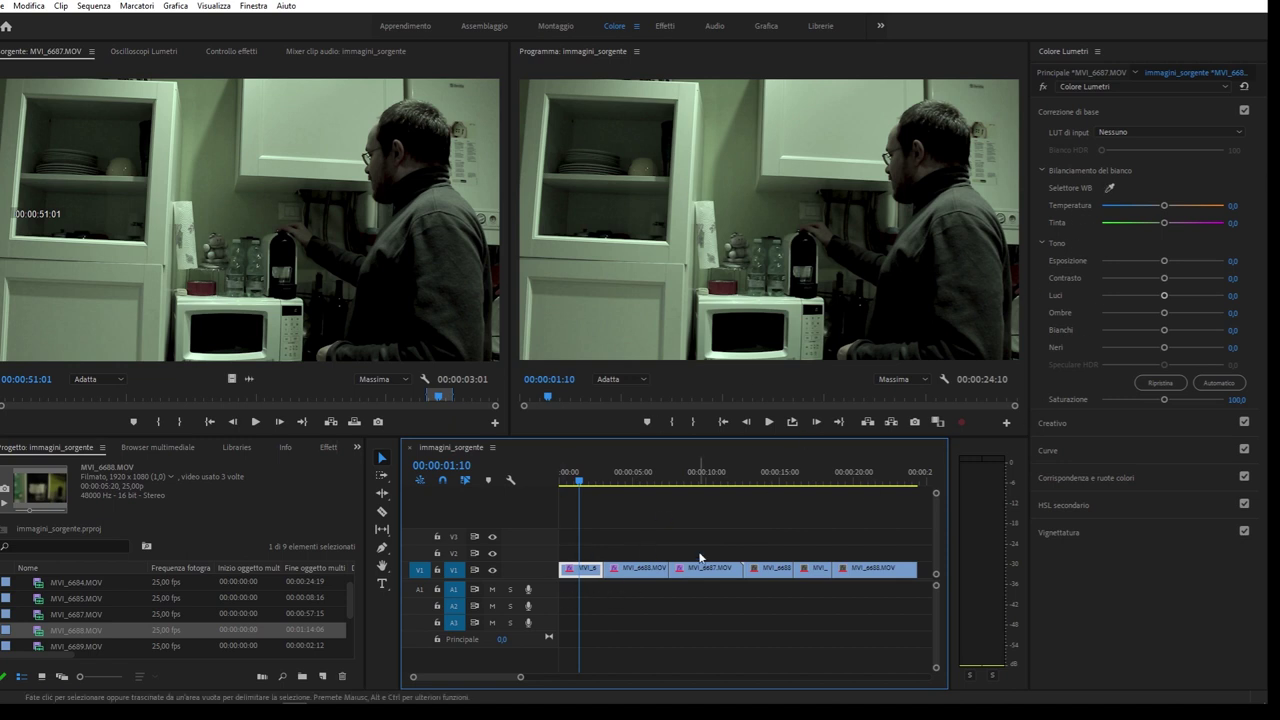
Raise the MVI_6687 master clip's Lumetri Contrasto to 55.4 and lower Esposizione to -0.7
{"action": "left_click", "coordinate": [698, 572]}
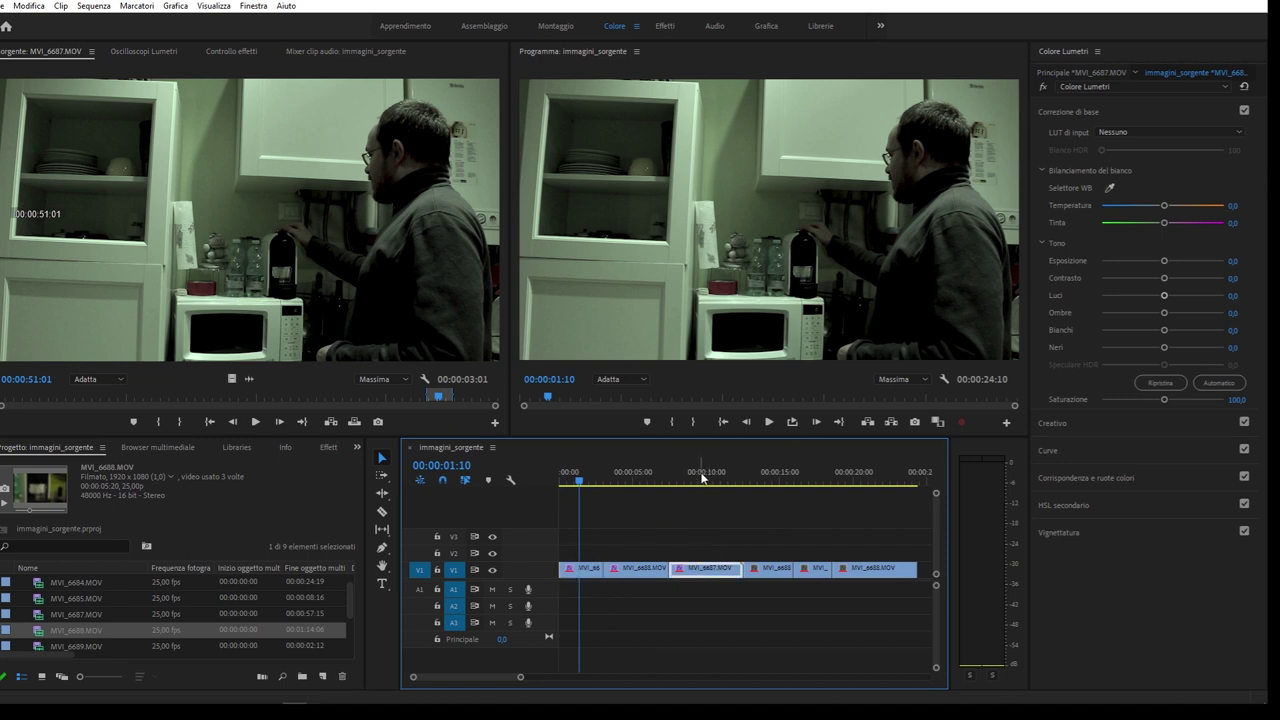
{"action": "left_click", "coordinate": [702, 478]}
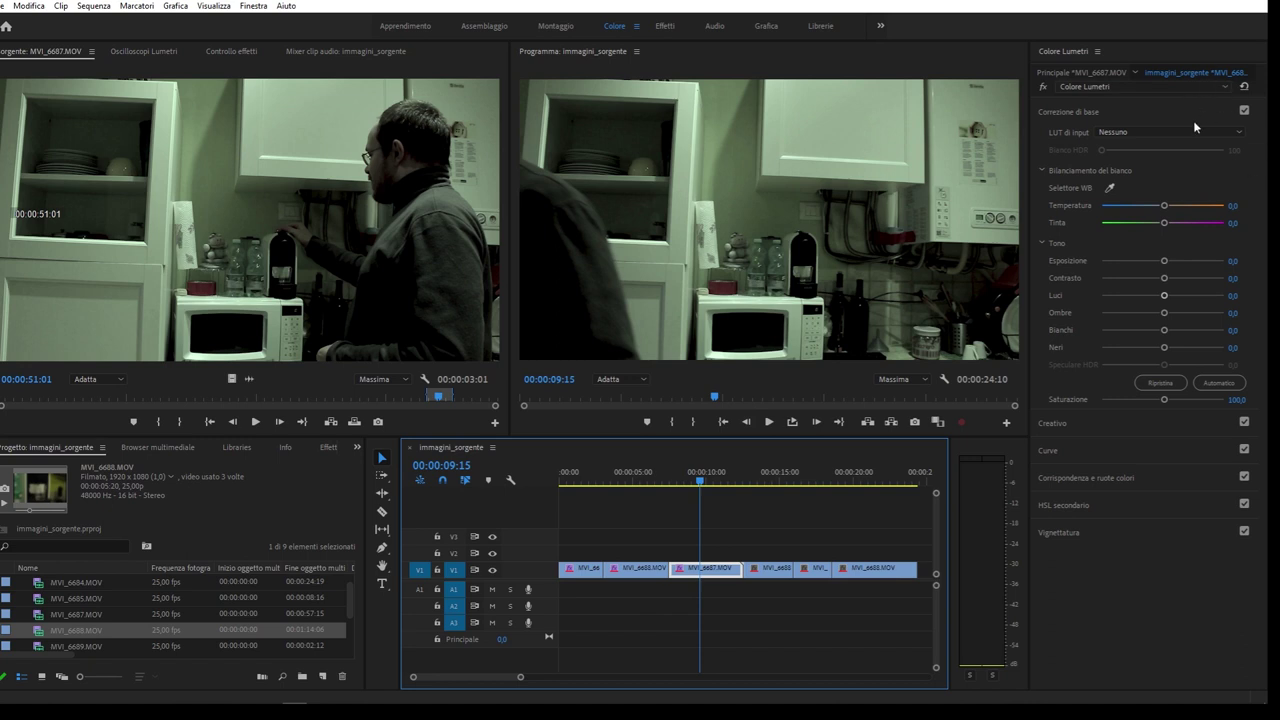
{"action": "left_click_drag", "start_coordinate": [724, 528], "coordinate": [704, 569]}
{"action": "left_click", "coordinate": [1085, 70]}
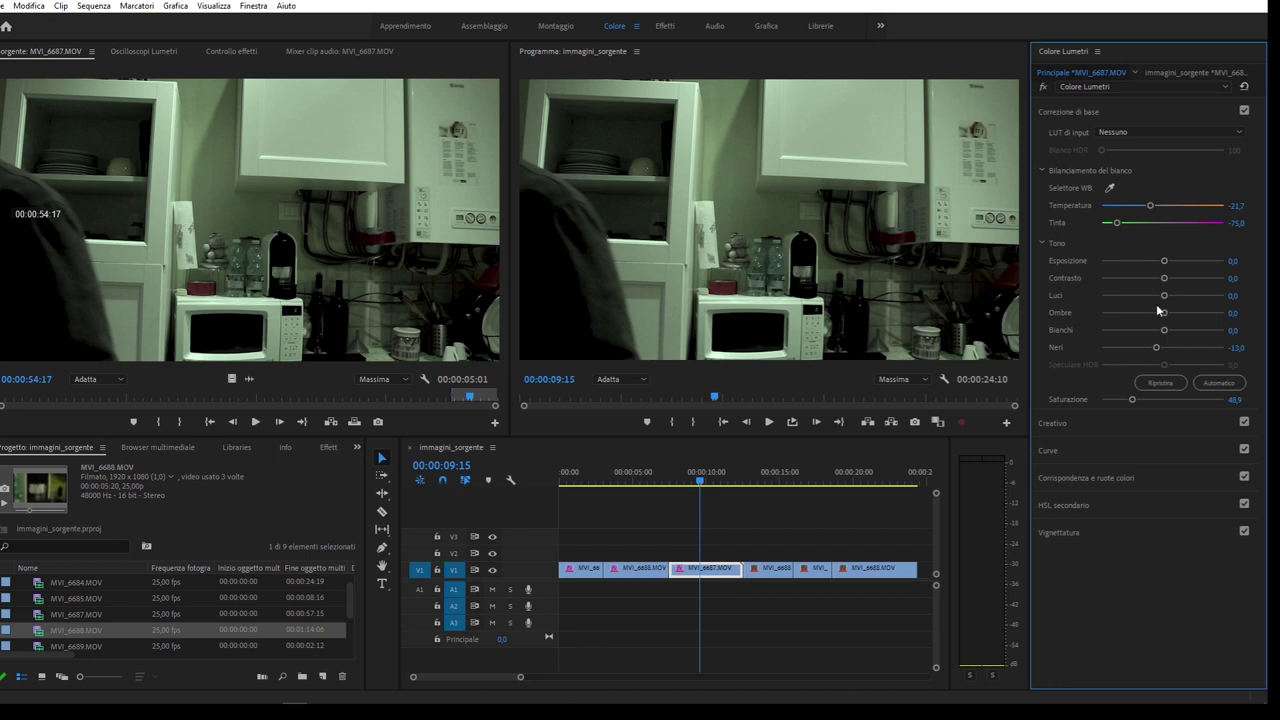
{"action": "mouse_move", "coordinate": [1164, 278]}
{"action": "left_mouse_down"}
{"action": "mouse_move", "coordinate": [1197, 278]}
{"action": "mouse_move", "coordinate": [1155, 262]}
{"action": "left_mouse_up"}
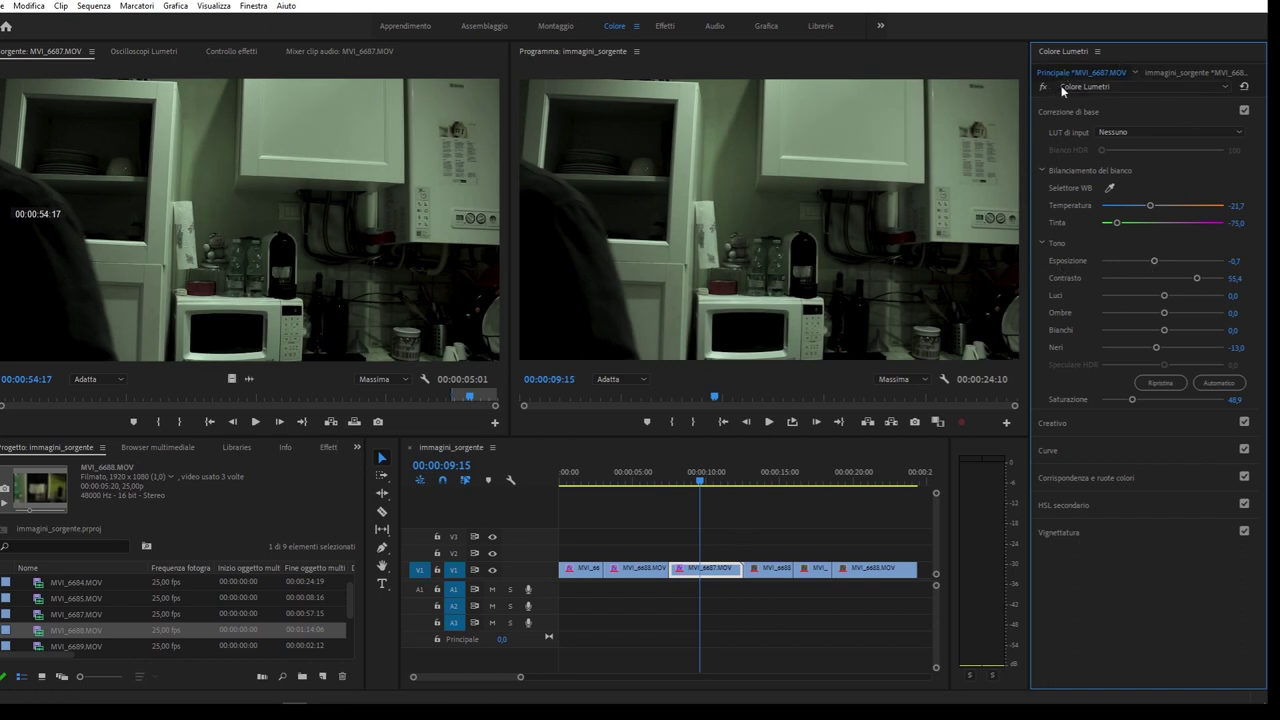
{"action": "left_click", "coordinate": [579, 480]}
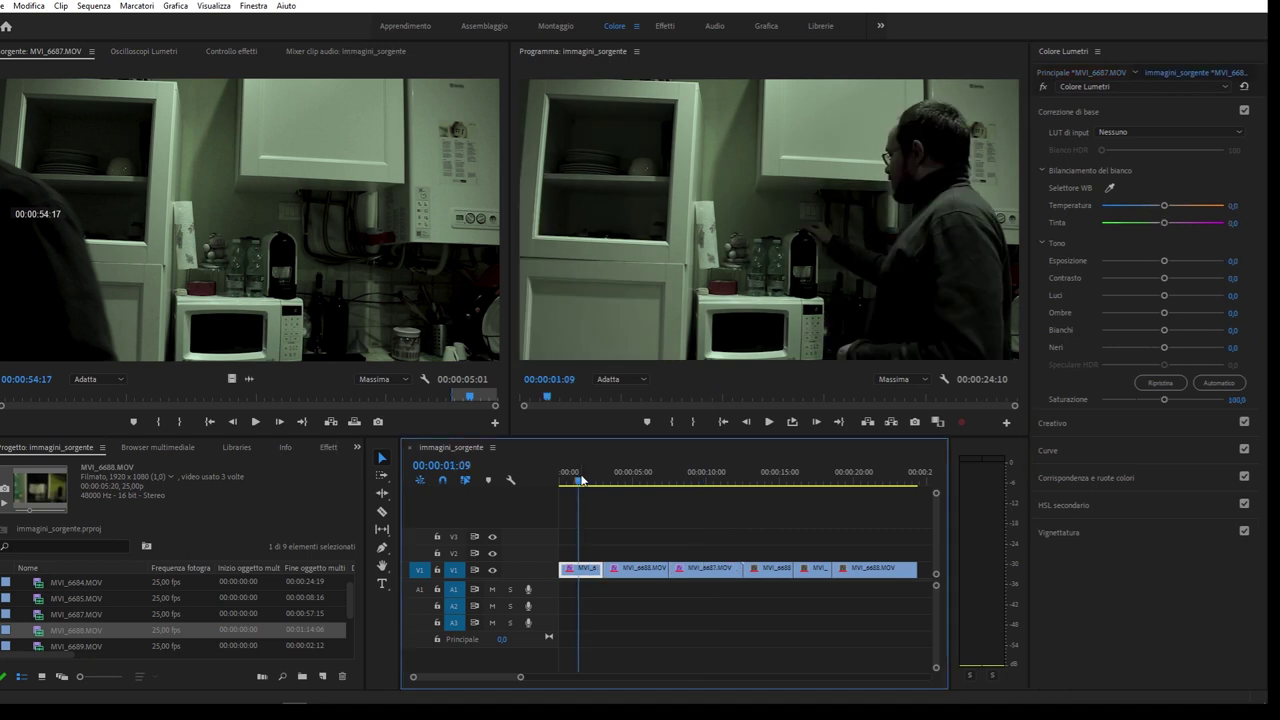
{"action": "left_click", "coordinate": [1105, 78]}
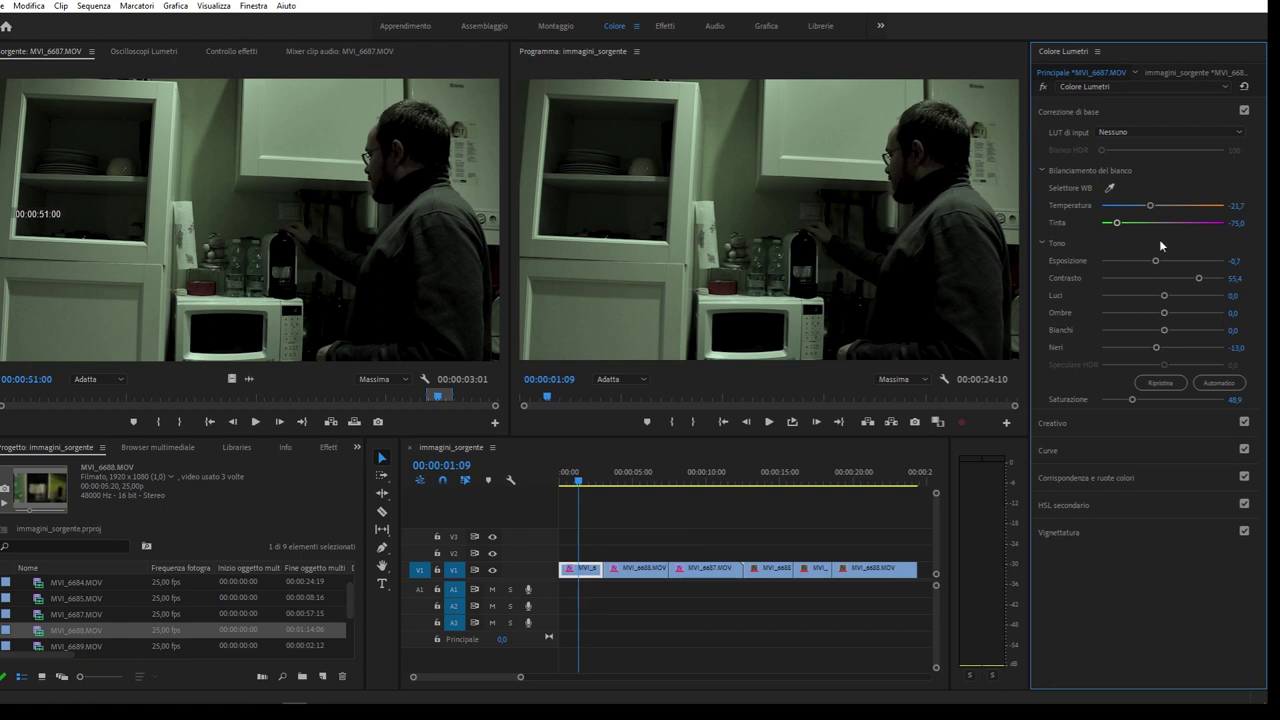
{"action": "left_click", "coordinate": [709, 568]}
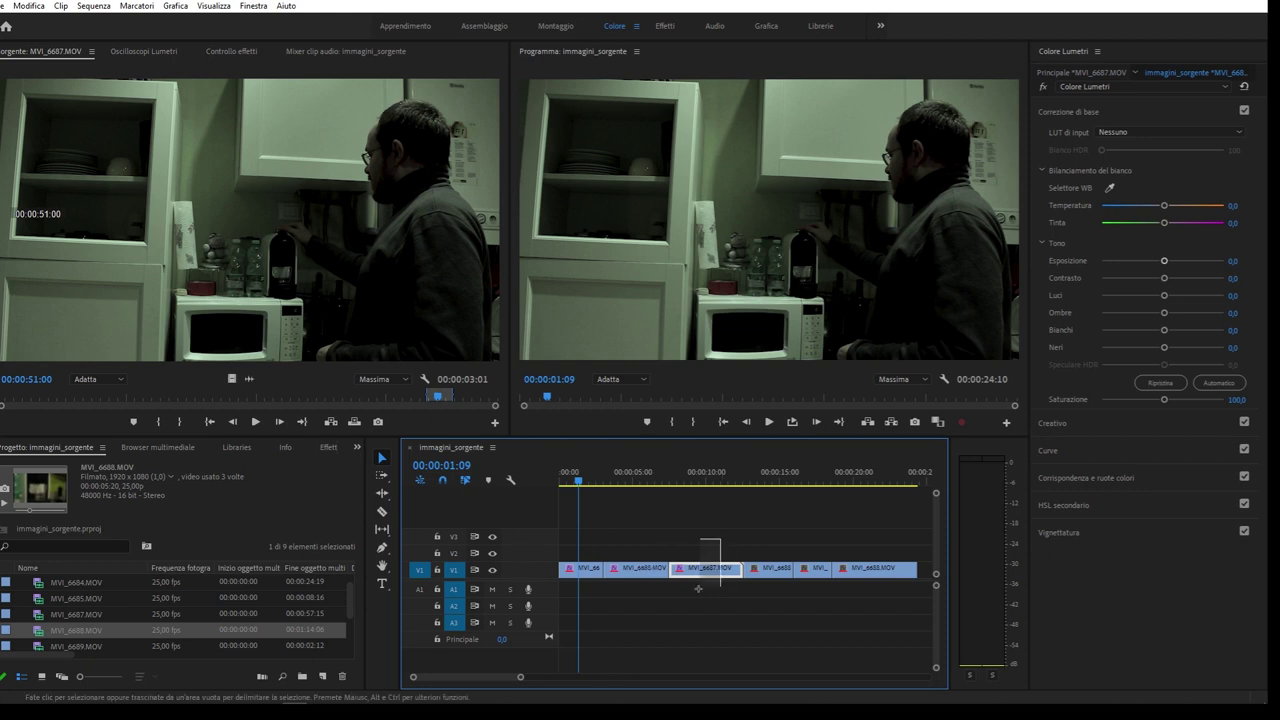
{"action": "left_click", "coordinate": [1070, 73]}
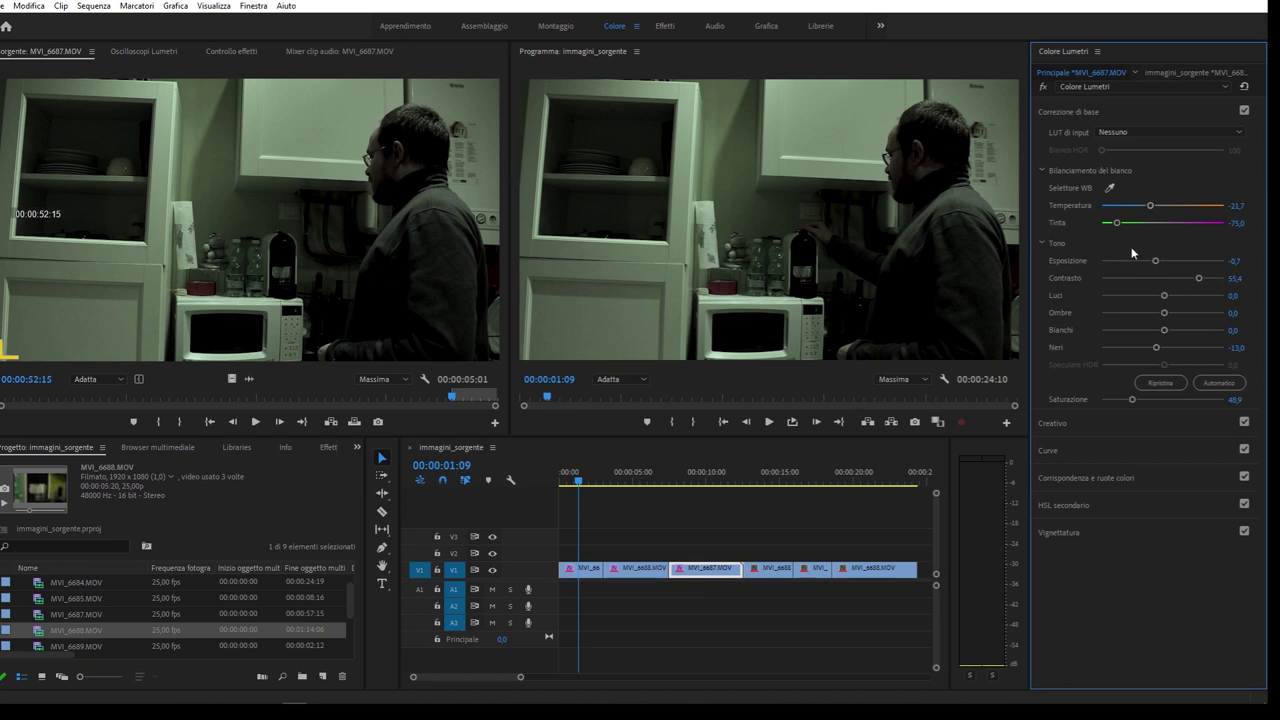
{"action": "left_click", "coordinate": [682, 509]}
{"action": "key", "text": "minus"}
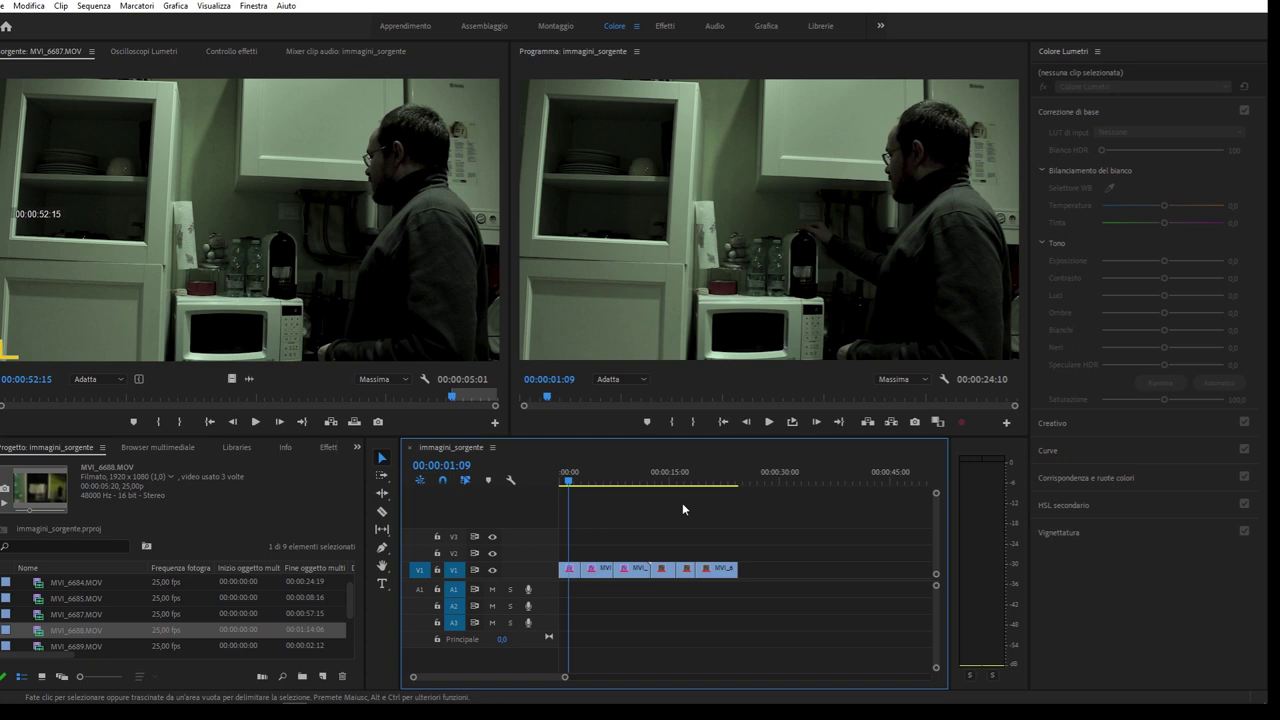
{"action": "key", "text": "minus"}
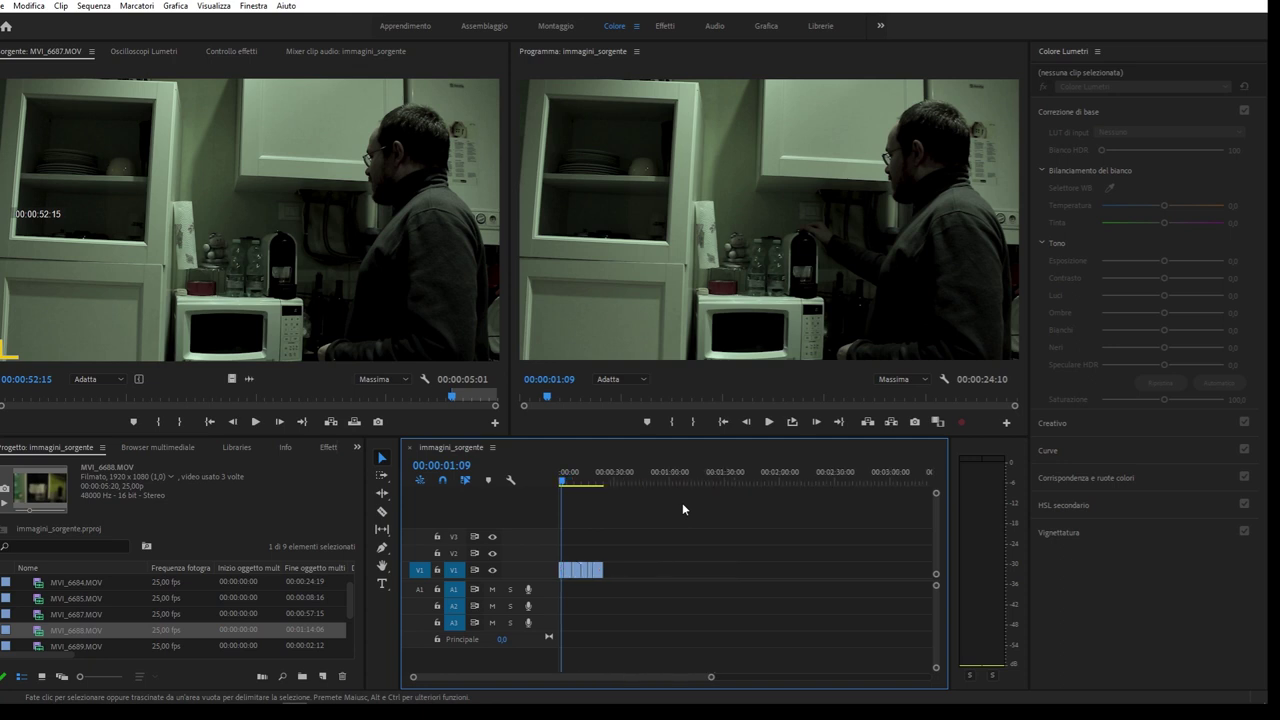
{"action": "key", "text": "equal"}
{"action": "key", "text": "equal"}
{"action": "key", "text": "equal"}
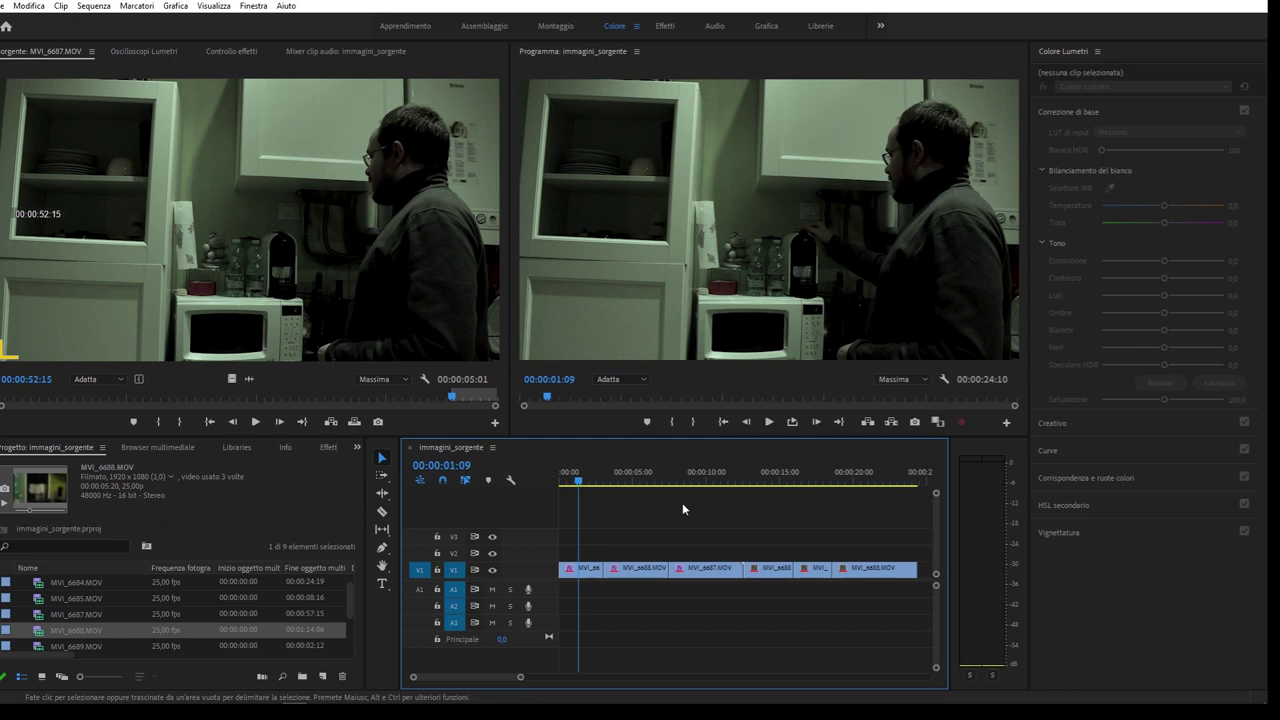
{"action": "key", "text": "minus"}
{"action": "key", "text": "equal"}
{"action": "left_click_drag", "start_coordinate": [671, 514], "coordinate": [657, 600]}
{"action": "left_click_drag", "start_coordinate": [799, 514], "coordinate": [793, 597]}
{"action": "left_click_drag", "start_coordinate": [848, 502], "coordinate": [877, 562]}
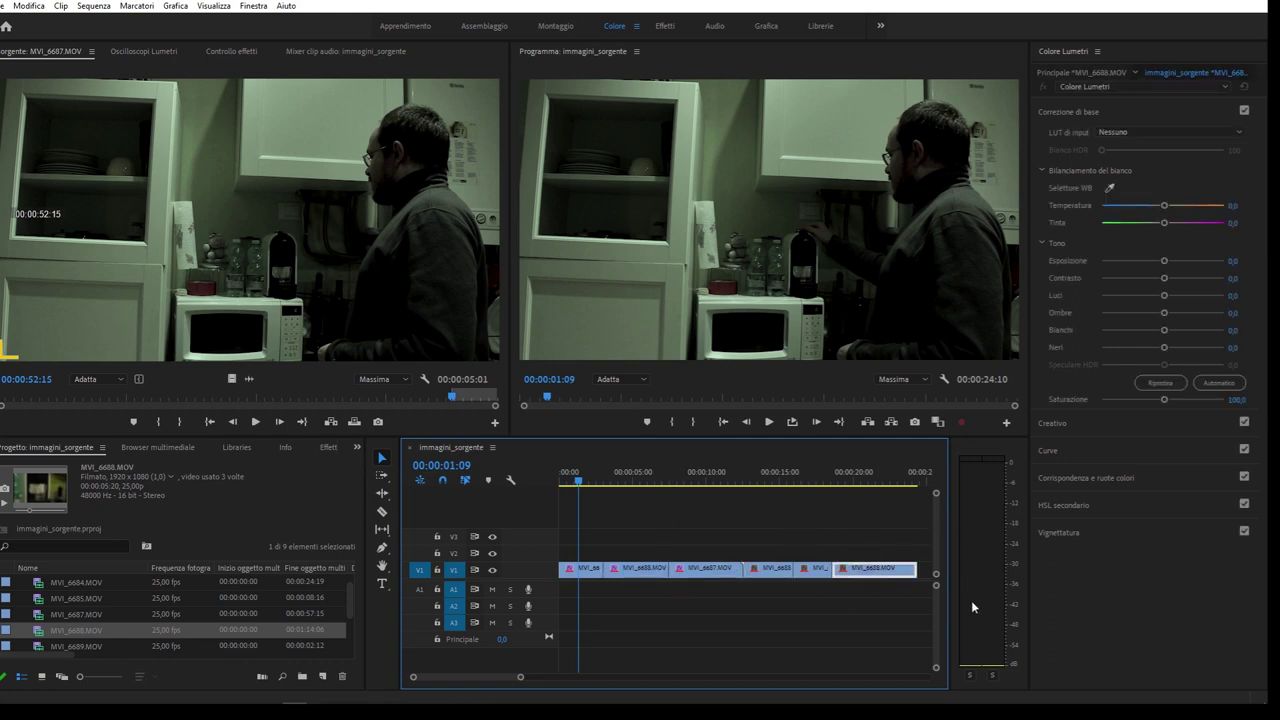
{"action": "left_click_drag", "start_coordinate": [772, 520], "coordinate": [768, 599]}
{"action": "mouse_move", "coordinate": [677, 515]}
{"action": "left_mouse_down"}
{"action": "mouse_move", "coordinate": [672, 600]}
{"action": "mouse_move", "coordinate": [616, 587]}
{"action": "left_mouse_up"}
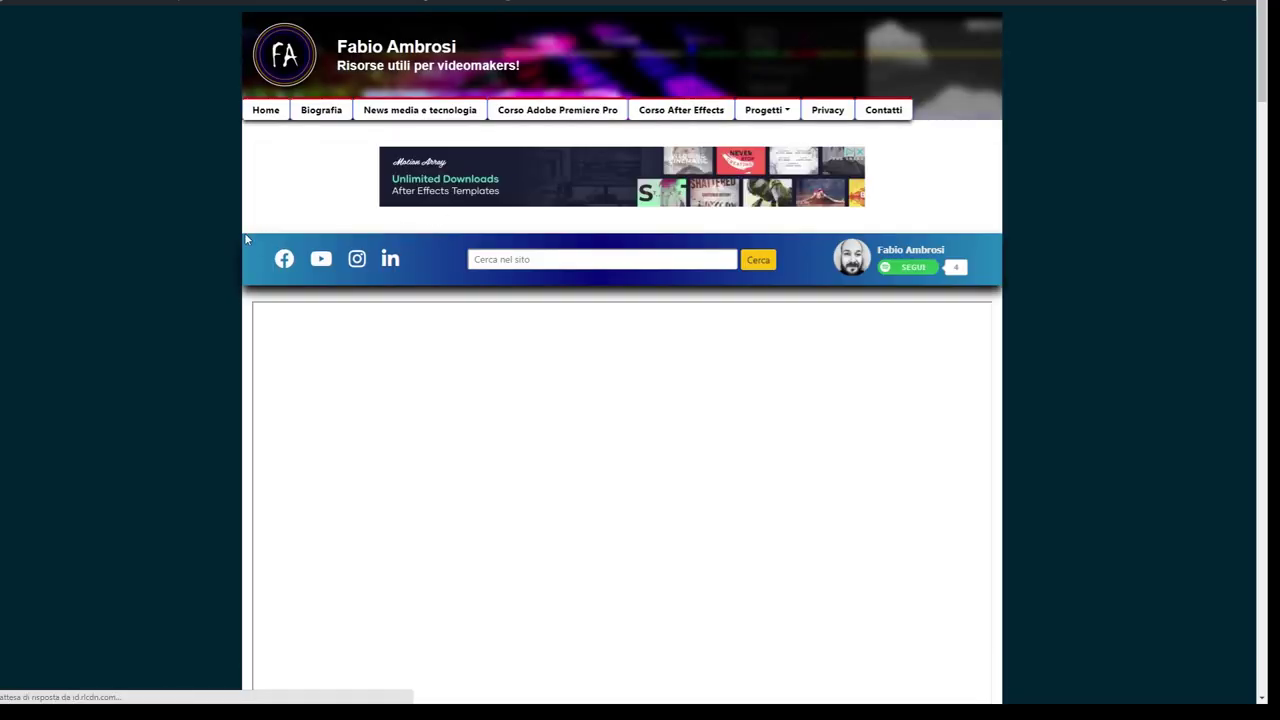
Scroll the After Effects course article down to its Base module lesson list
{"action": "scroll", "coordinate": [229, 237], "scroll_direction": "down", "scroll_amount": 1}
{"action": "scroll", "coordinate": [225, 235], "scroll_direction": "down", "scroll_amount": 2}
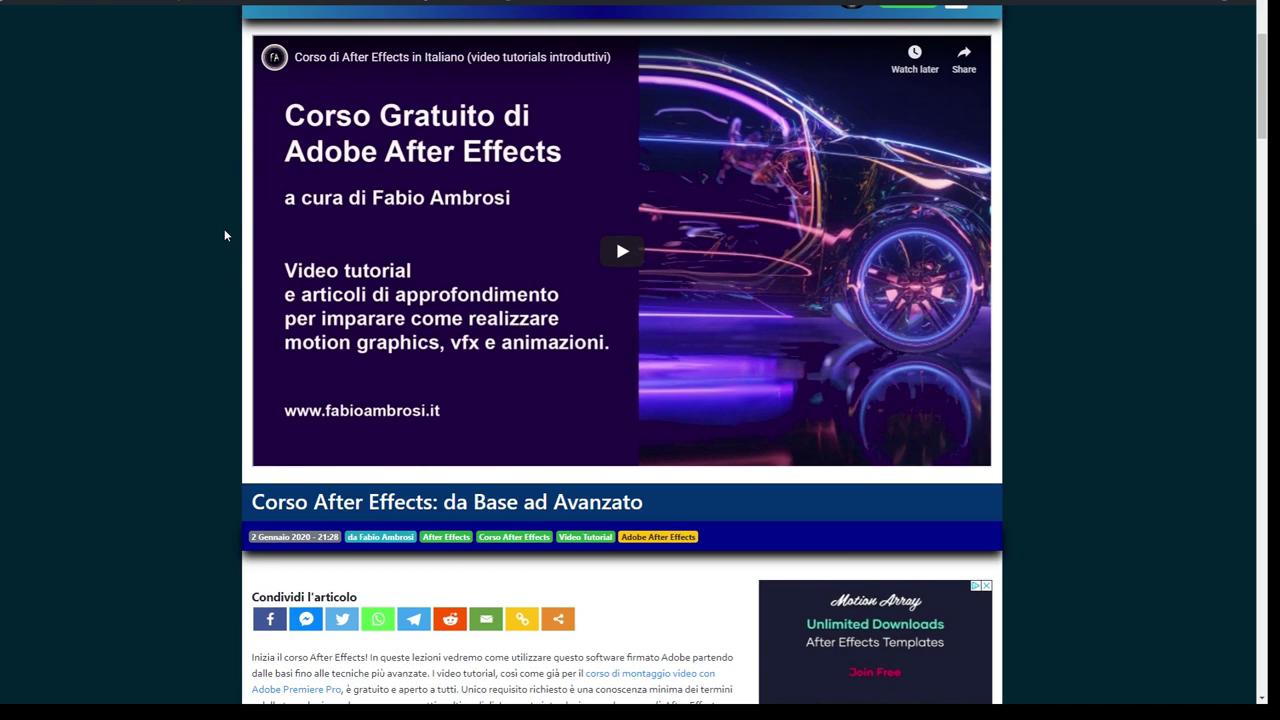
{"action": "scroll", "coordinate": [225, 233], "scroll_direction": "down", "scroll_amount": 5}
{"action": "scroll", "coordinate": [225, 233], "scroll_direction": "down", "scroll_amount": 5}
{"action": "scroll", "coordinate": [225, 233], "scroll_direction": "down", "scroll_amount": 7}
{"action": "scroll", "coordinate": [225, 235], "scroll_direction": "down", "scroll_amount": 5}
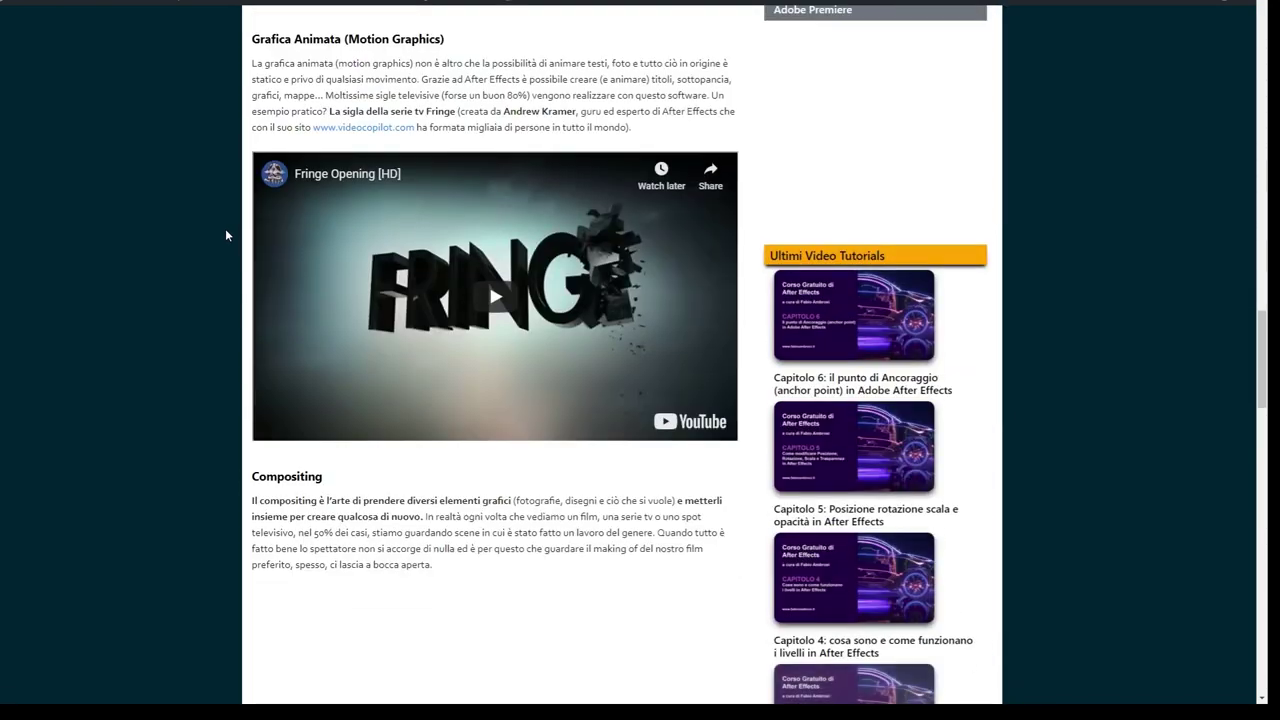
{"action": "scroll", "coordinate": [225, 235], "scroll_direction": "down", "scroll_amount": 5}
{"action": "scroll", "coordinate": [225, 235], "scroll_direction": "down", "scroll_amount": 5}
{"action": "scroll", "coordinate": [225, 235], "scroll_direction": "down", "scroll_amount": 3}
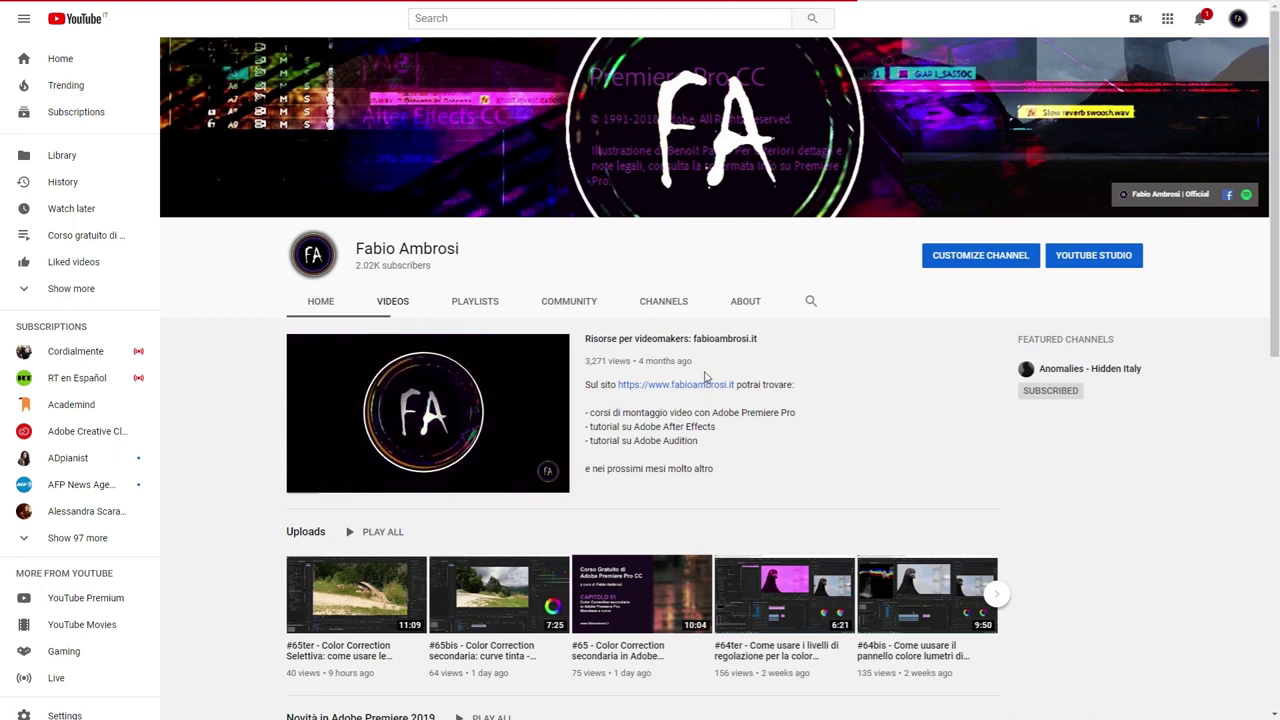
Scroll through the YouTube channel's uploaded tutorials and the creator's Facebook posts
{"action": "scroll", "coordinate": [700, 370], "scroll_direction": "down", "scroll_amount": 2}
{"action": "scroll", "coordinate": [700, 368], "scroll_direction": "down", "scroll_amount": 2}
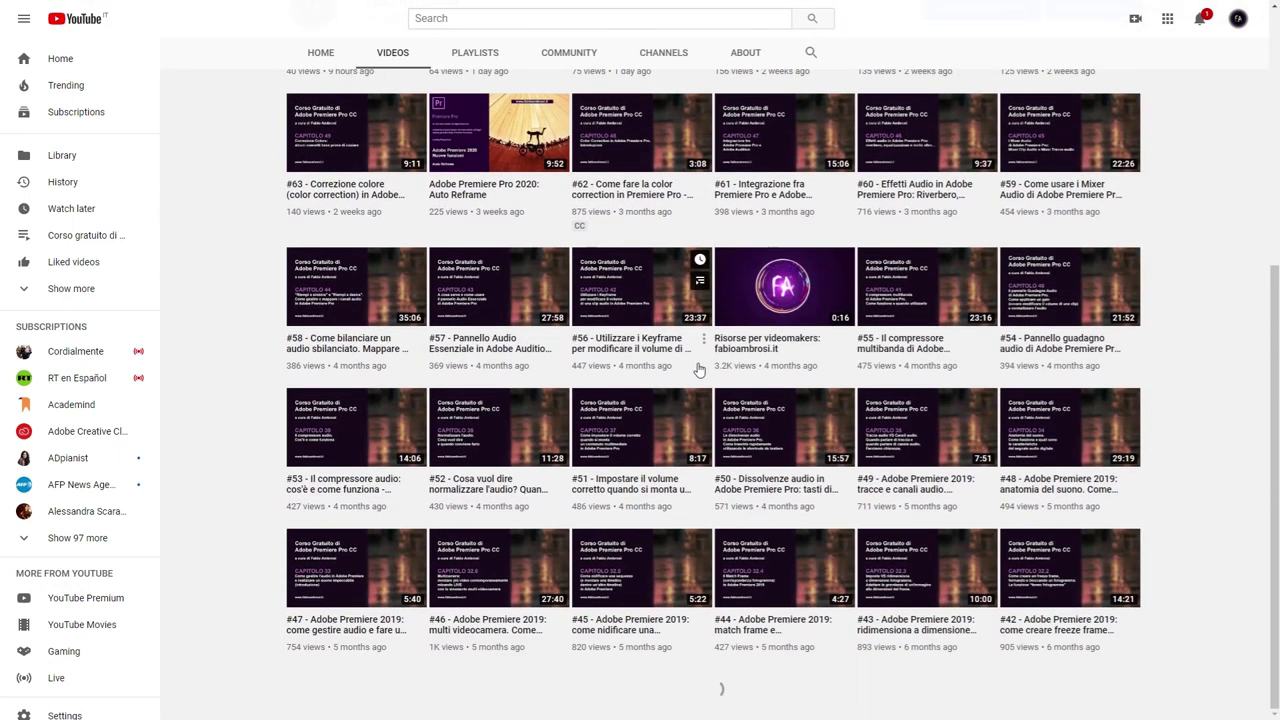
{"action": "scroll", "coordinate": [700, 368], "scroll_direction": "up", "scroll_amount": 4}
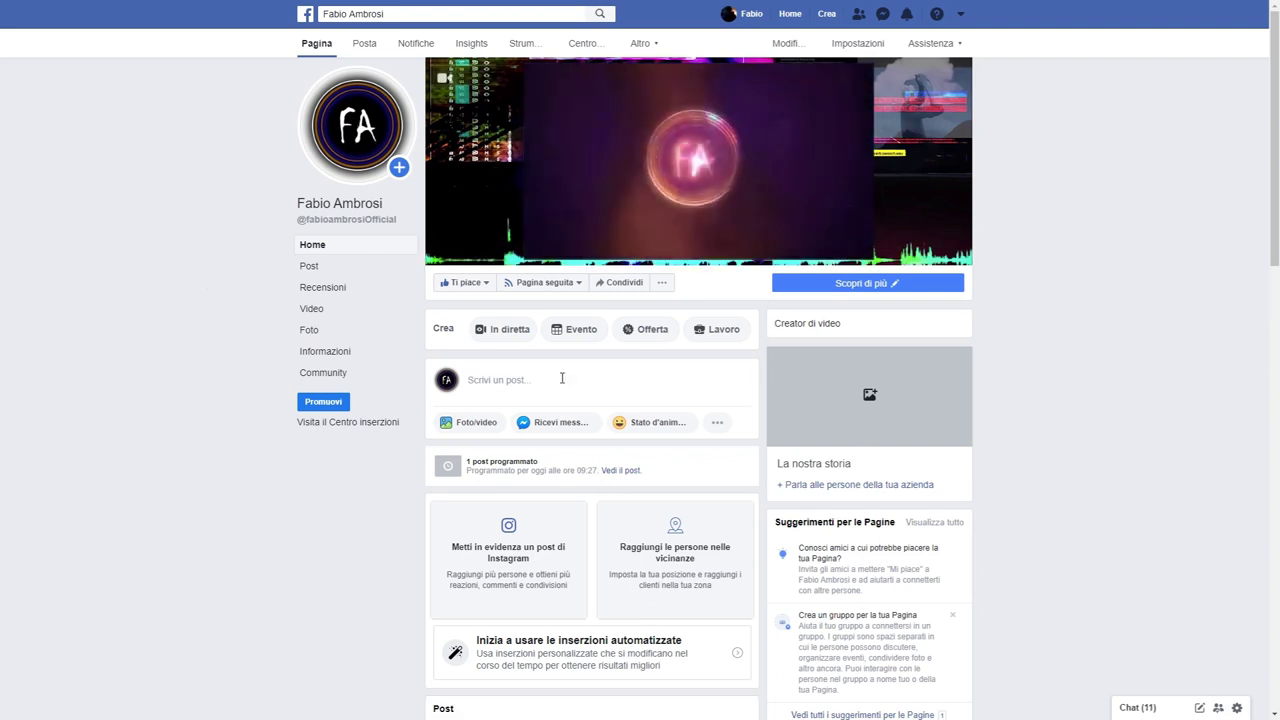
{"action": "scroll", "coordinate": [266, 218], "scroll_direction": "down", "scroll_amount": 3}
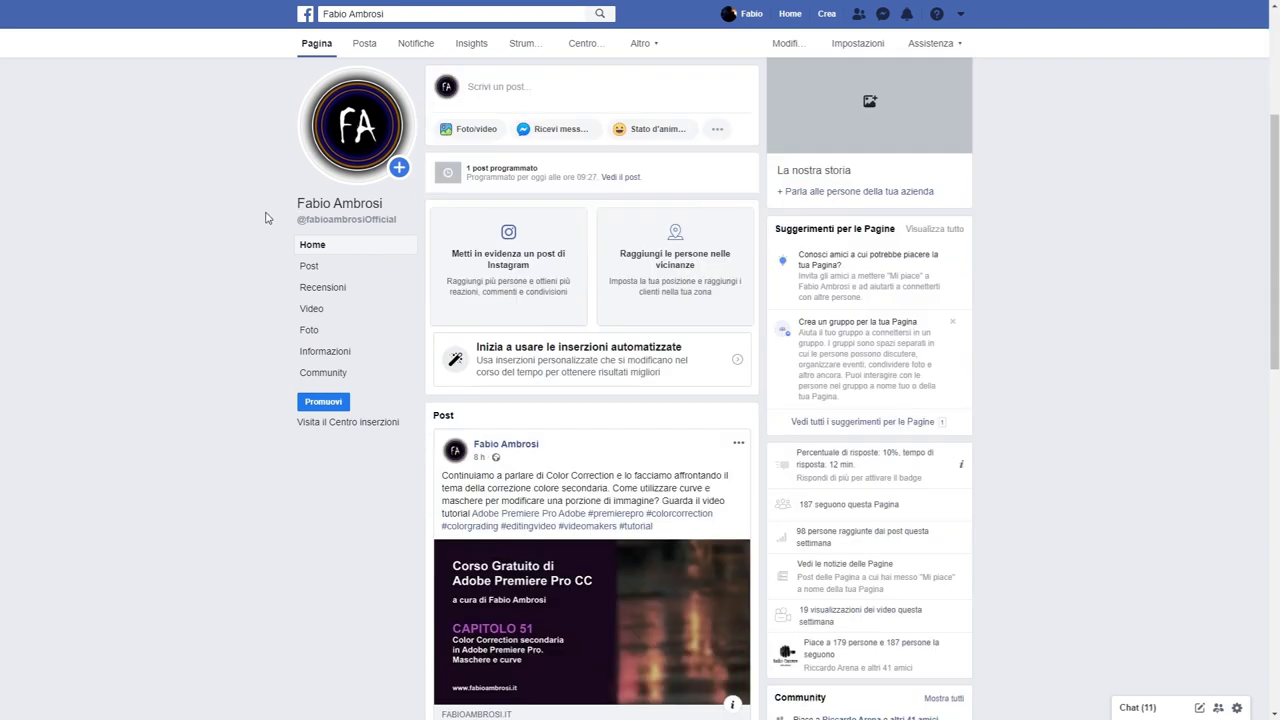